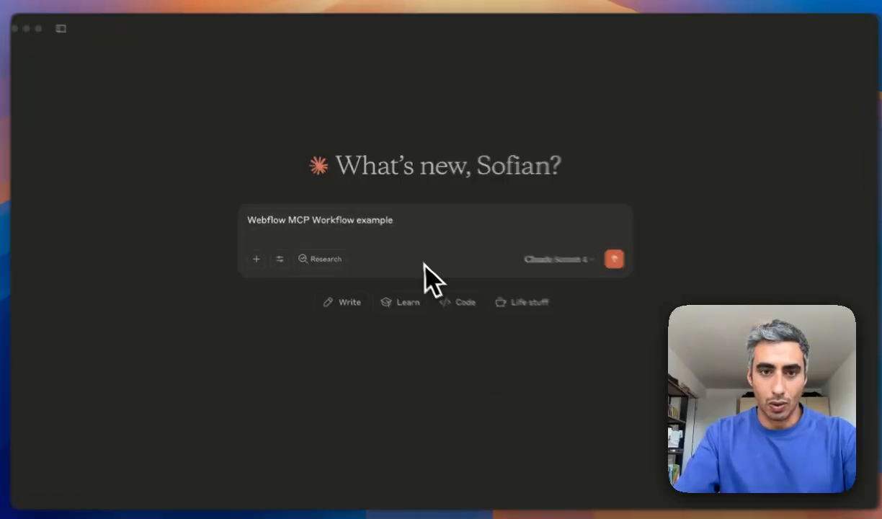
Step: Review the list of tools enabled for the webflow connector, from site and page tools to collection tools
{"action": "triple_click", "coordinate": [391, 219]}
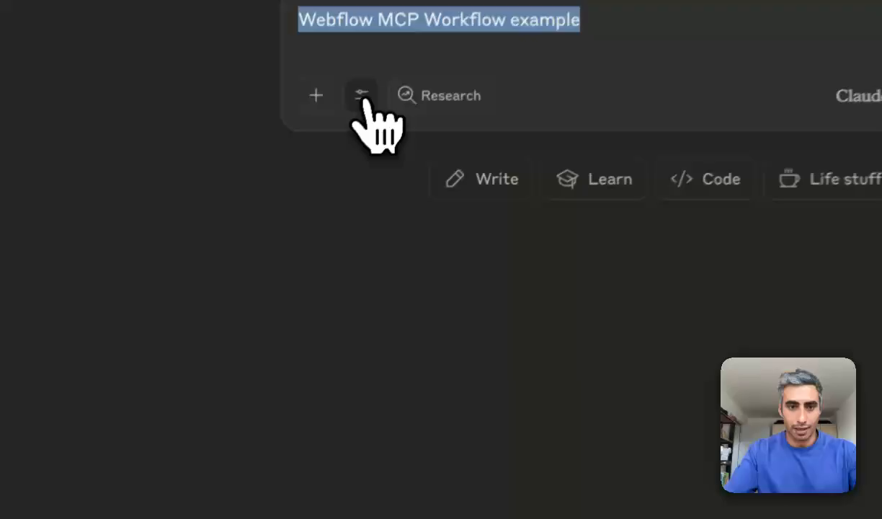
{"action": "left_click", "coordinate": [361, 96]}
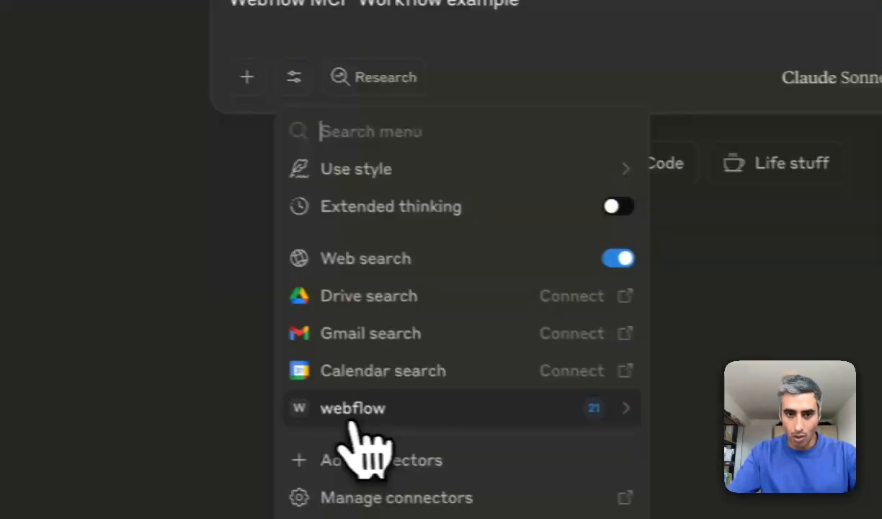
{"action": "left_click", "coordinate": [594, 409]}
{"action": "scroll", "coordinate": [523, 231], "scroll_direction": "down", "scroll_amount": 3}
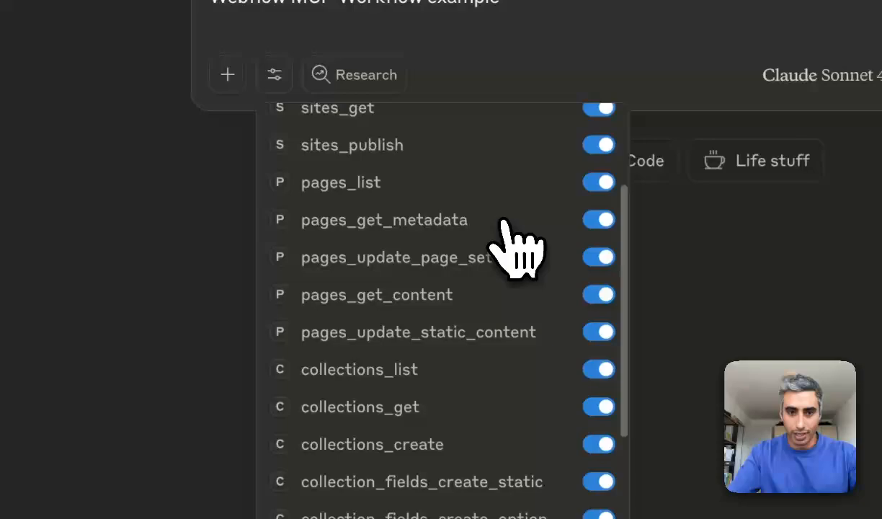
{"action": "scroll", "coordinate": [518, 245], "scroll_direction": "down", "scroll_amount": 5}
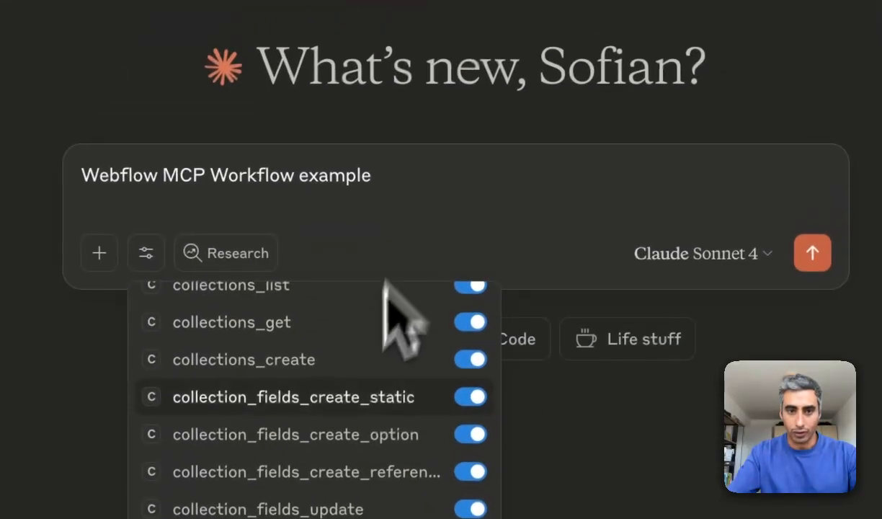
{"action": "scroll", "coordinate": [508, 223], "scroll_direction": "up", "scroll_amount": 10}
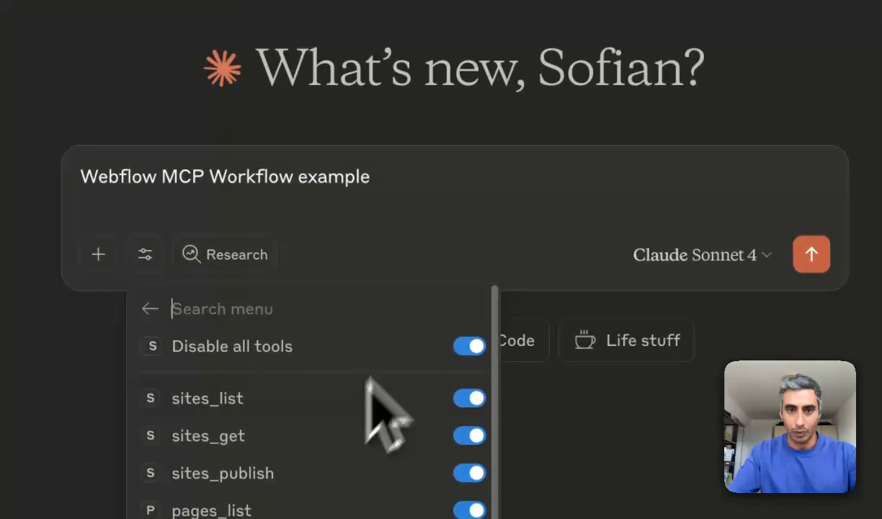
{"action": "left_click", "coordinate": [500, 180]}
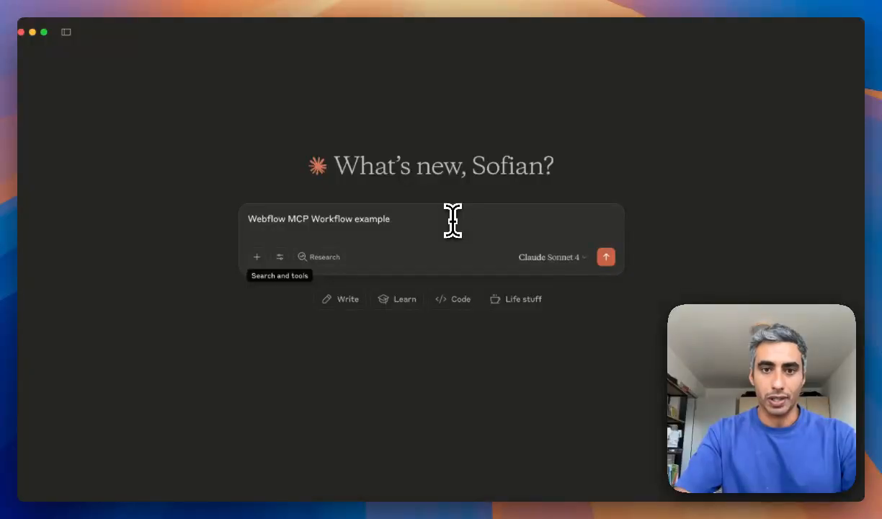
Step: Switch to ChatGPT and look over the fixed guidelines in the reusable blog content system brief
{"action": "key", "text": "ctrl+Right"}
{"action": "key", "text": "ctrl+Left"}
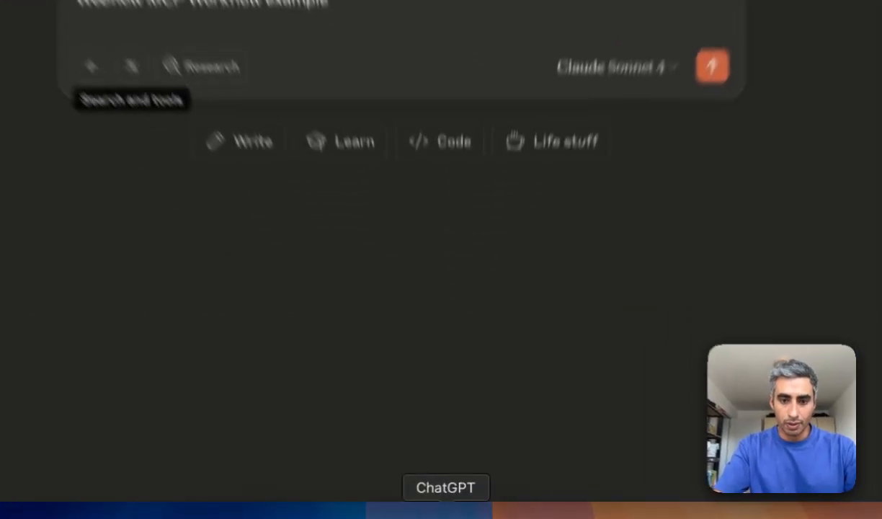
{"action": "left_click", "coordinate": [455, 510]}
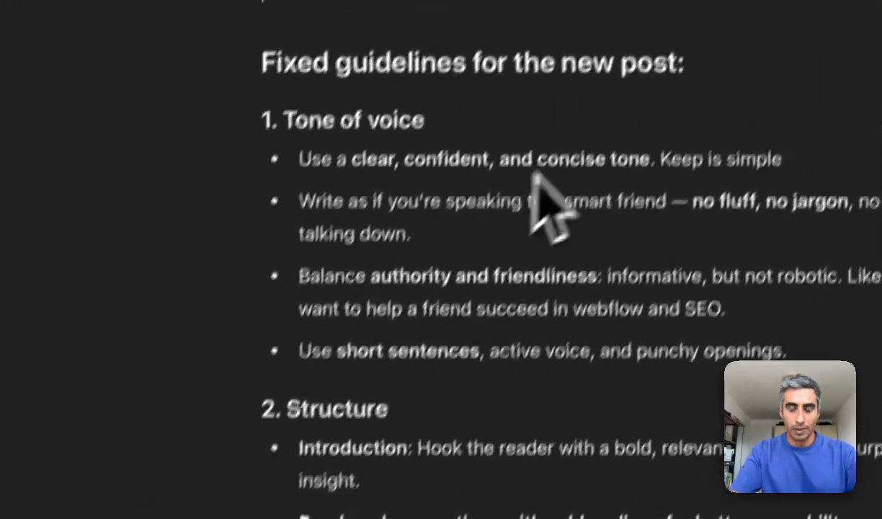
{"action": "scroll", "coordinate": [582, 137], "scroll_direction": "down", "scroll_amount": 3}
{"action": "scroll", "coordinate": [582, 133], "scroll_direction": "up", "scroll_amount": 3}
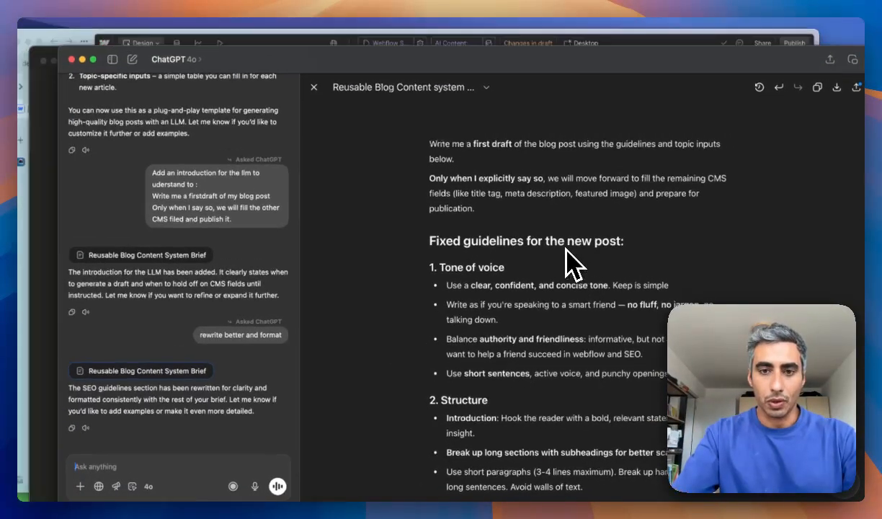
Step: Switch to the Webflow Designer window and open the Blog Posts Template collection page
{"action": "key", "text": "ctrl+Up"}
{"action": "left_click", "coordinate": [144, 229]}
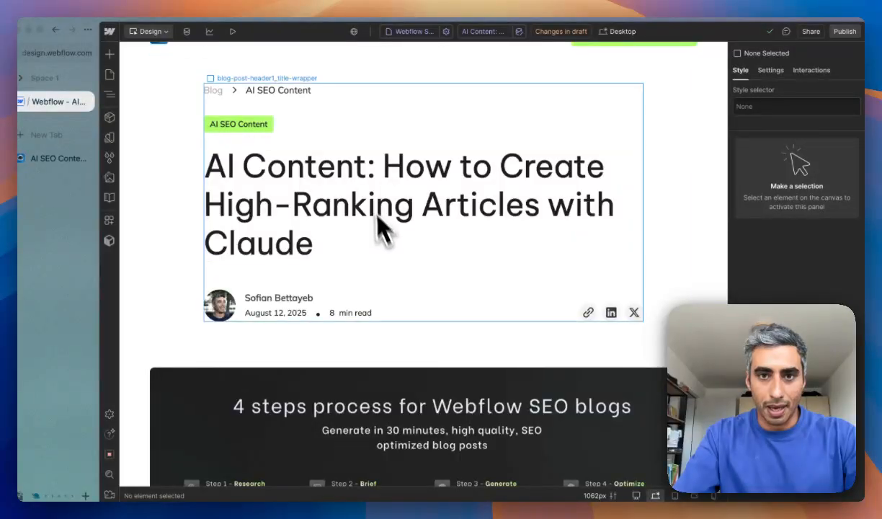
{"action": "left_click", "coordinate": [415, 32]}
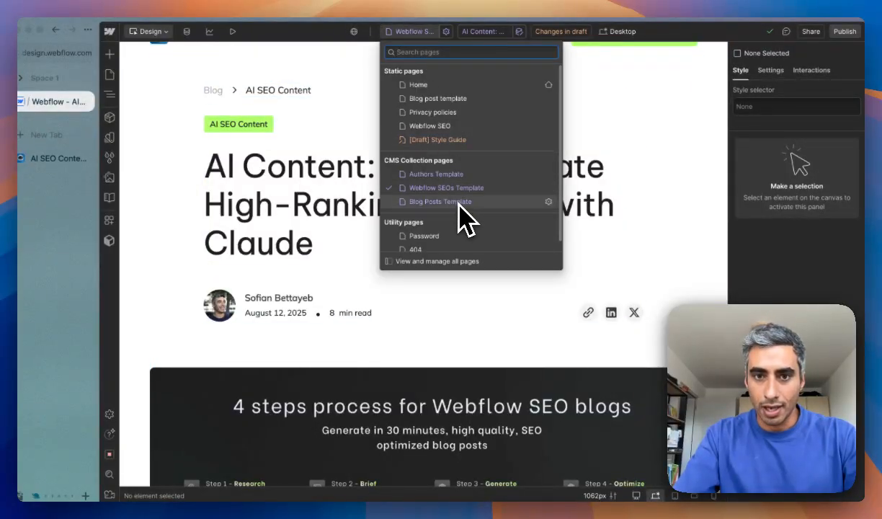
{"action": "left_click", "coordinate": [440, 201]}
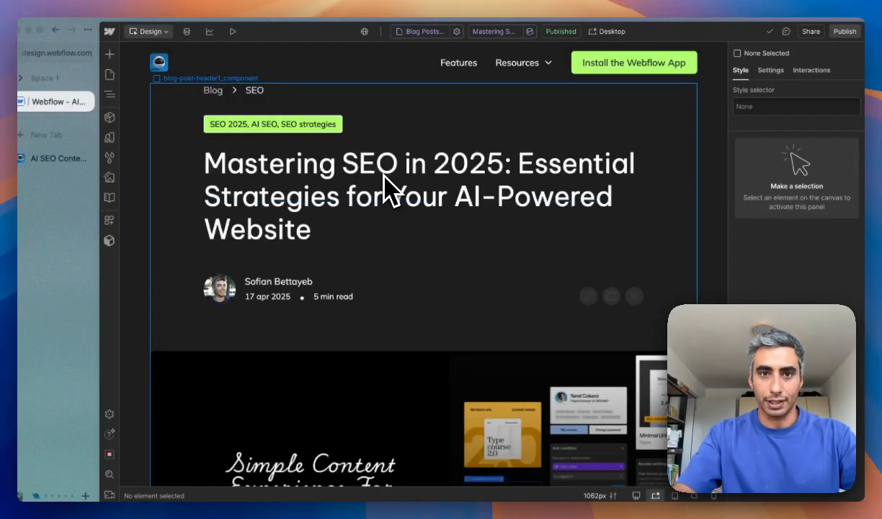
Step: Open the "Mastering SEO in 2025" article from the CMS collection Blog Posts
{"action": "left_click", "coordinate": [185, 32]}
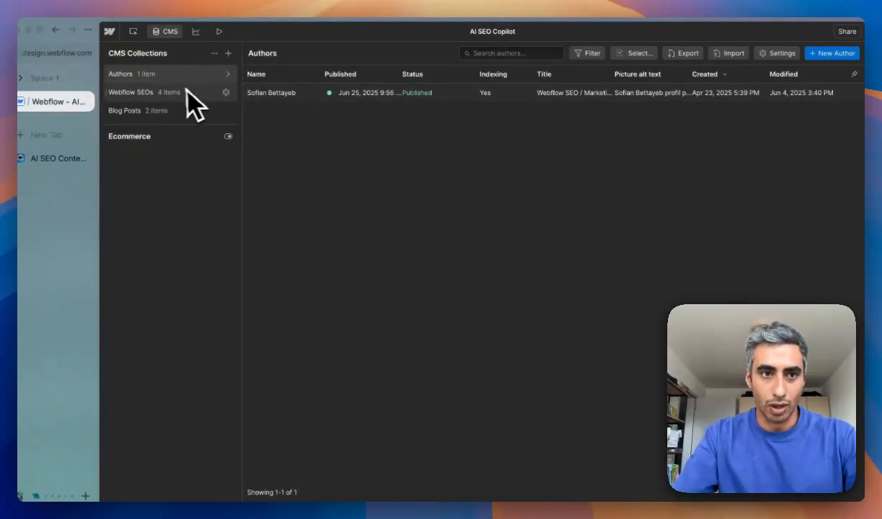
{"action": "left_click", "coordinate": [148, 113]}
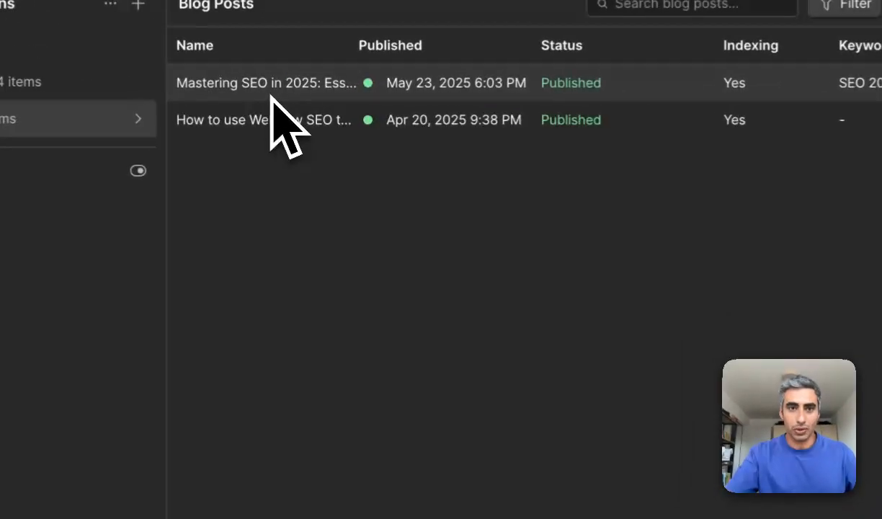
{"action": "left_click", "coordinate": [294, 99]}
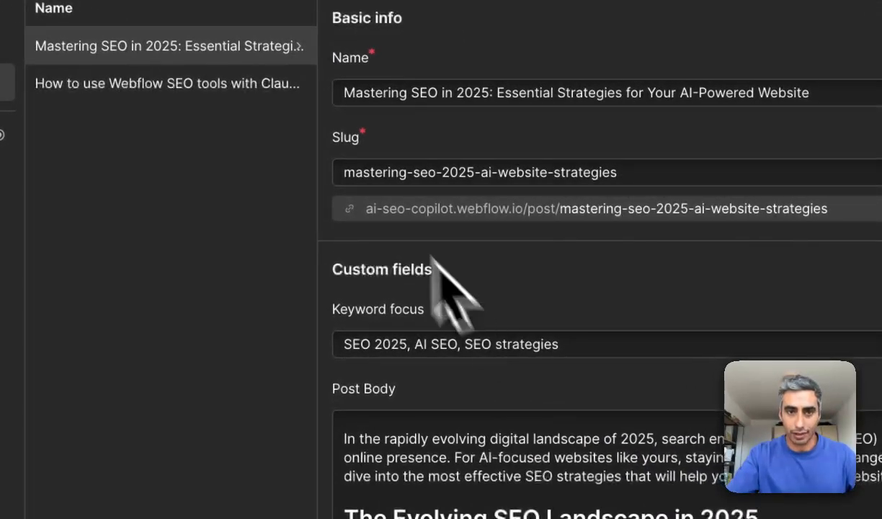
Step: Examine the blog post's keyword focus, post body, summary, images, featured setting and item details
{"action": "scroll", "coordinate": [714, 459], "scroll_direction": "down", "scroll_amount": 3}
{"action": "scroll", "coordinate": [509, 277], "scroll_direction": "down", "scroll_amount": 4}
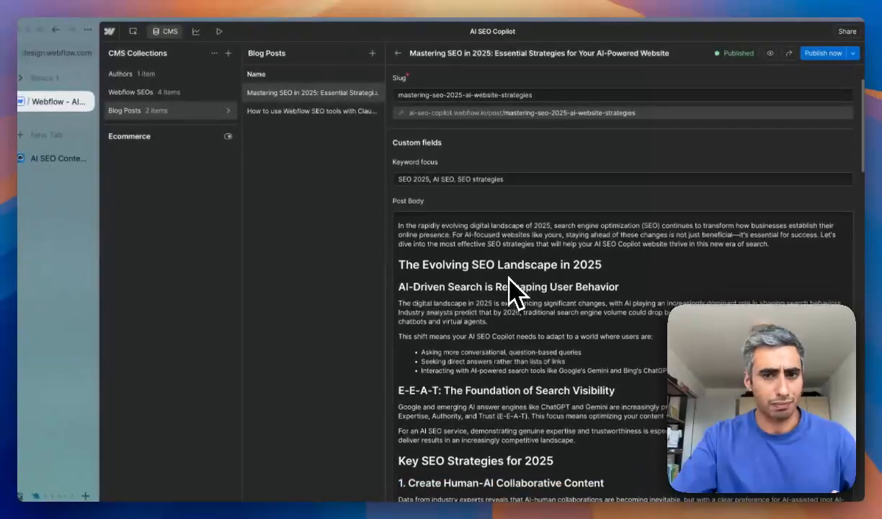
{"action": "scroll", "coordinate": [508, 288], "scroll_direction": "up", "scroll_amount": 2}
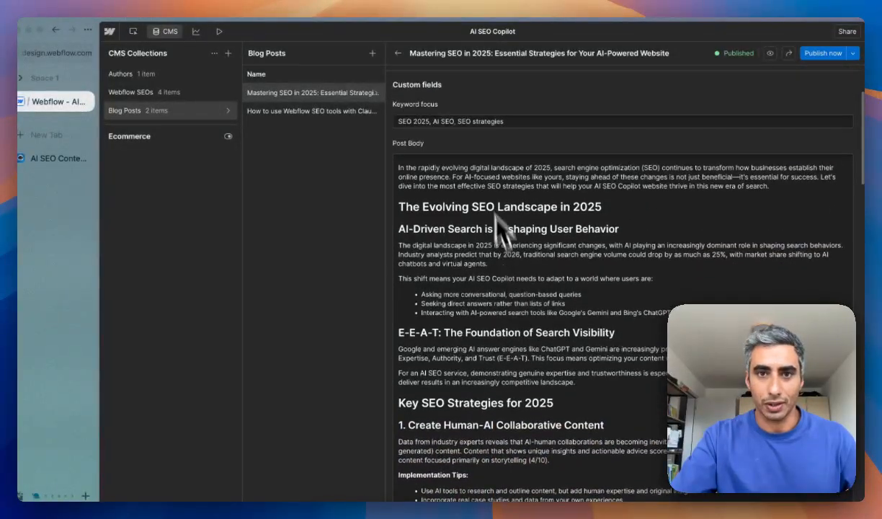
{"action": "scroll", "coordinate": [467, 177], "scroll_direction": "up", "scroll_amount": 1}
{"action": "scroll", "coordinate": [467, 177], "scroll_direction": "down", "scroll_amount": 5}
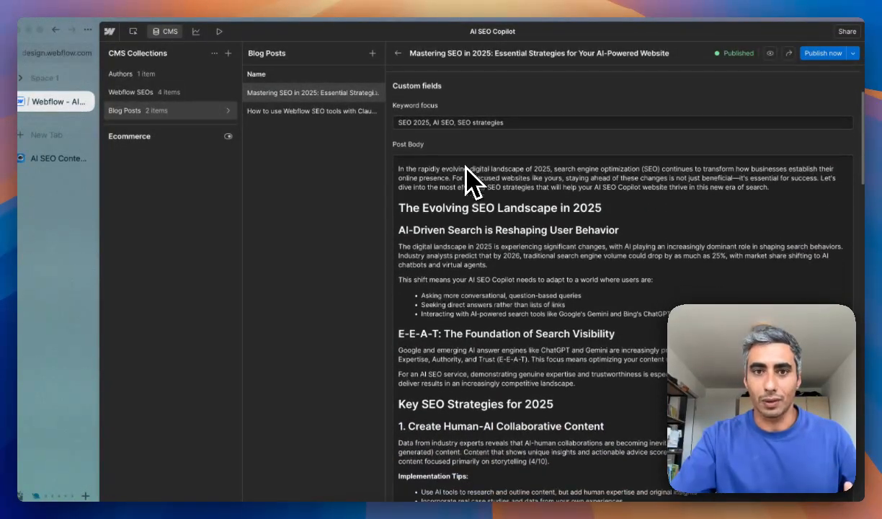
{"action": "scroll", "coordinate": [466, 177], "scroll_direction": "down", "scroll_amount": 15}
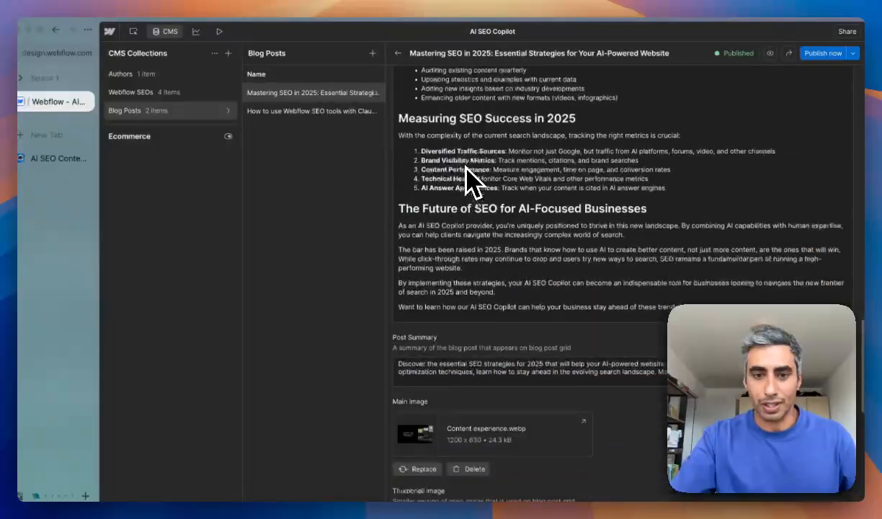
{"action": "scroll", "coordinate": [490, 309], "scroll_direction": "down", "scroll_amount": 2}
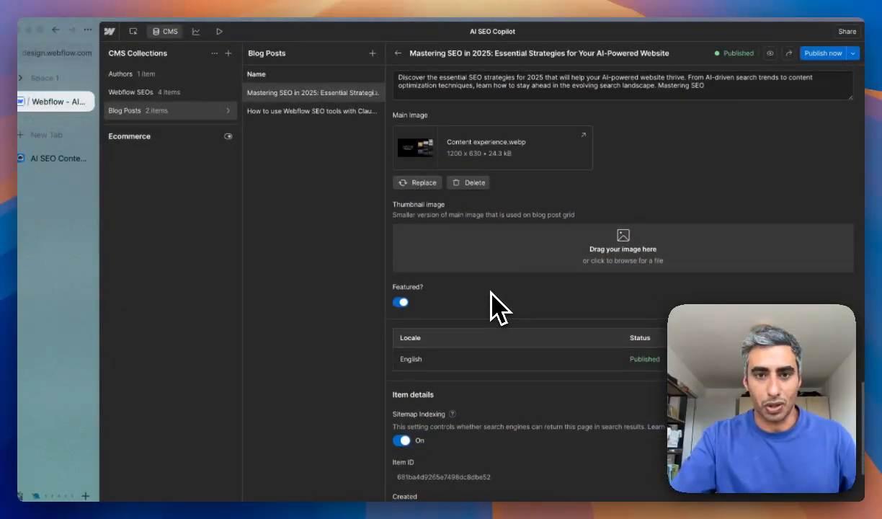
{"action": "scroll", "coordinate": [490, 288], "scroll_direction": "down", "scroll_amount": 4}
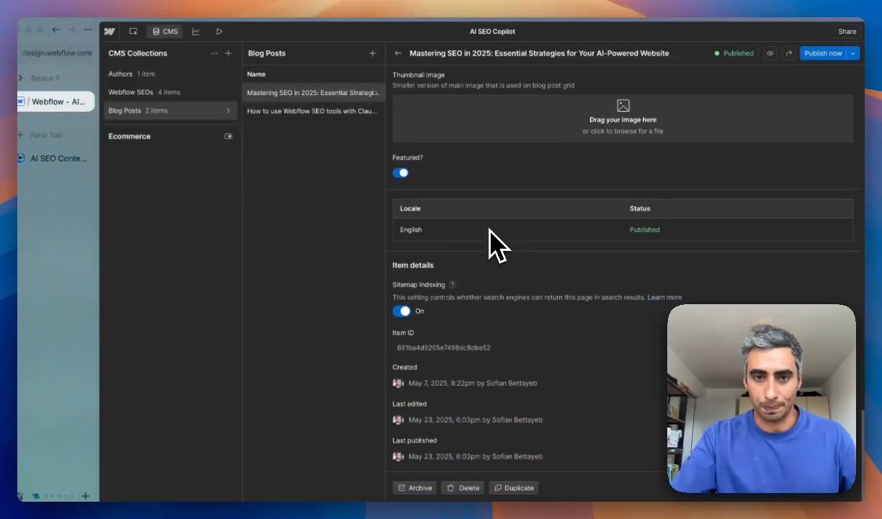
{"action": "scroll", "coordinate": [489, 234], "scroll_direction": "up", "scroll_amount": 10}
{"action": "scroll", "coordinate": [489, 229], "scroll_direction": "up", "scroll_amount": 2}
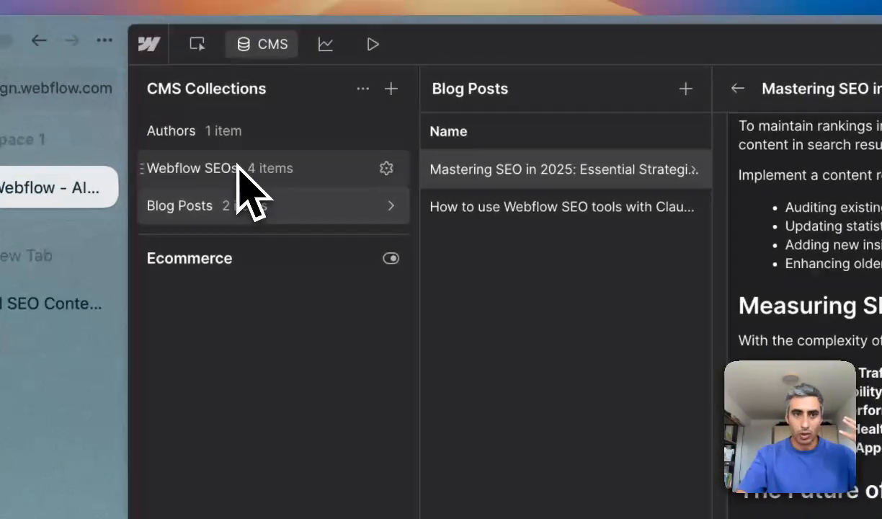
Step: Open the "AI Content: How to Create High-Ranking Articles with Claude" item in the Webflow SEOs collection and view its fields
{"action": "left_click", "coordinate": [178, 125]}
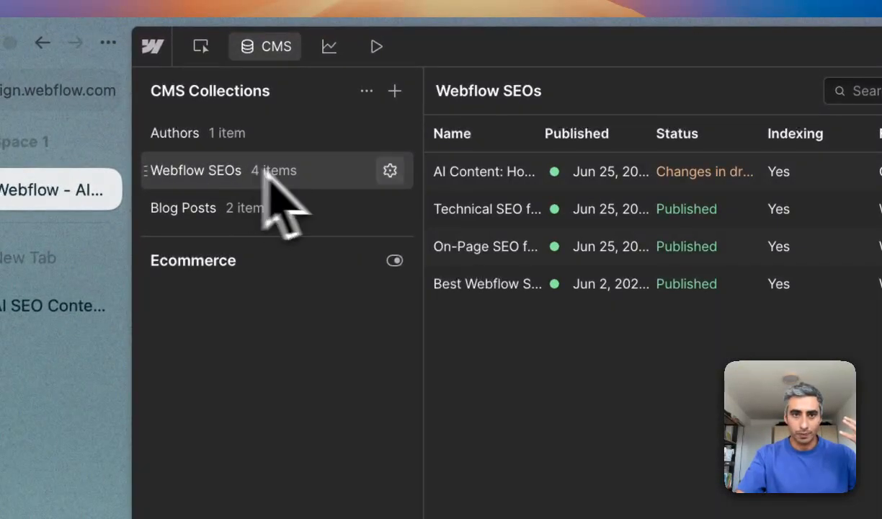
{"action": "left_click", "coordinate": [492, 176]}
{"action": "scroll", "coordinate": [652, 367], "scroll_direction": "down", "scroll_amount": 2}
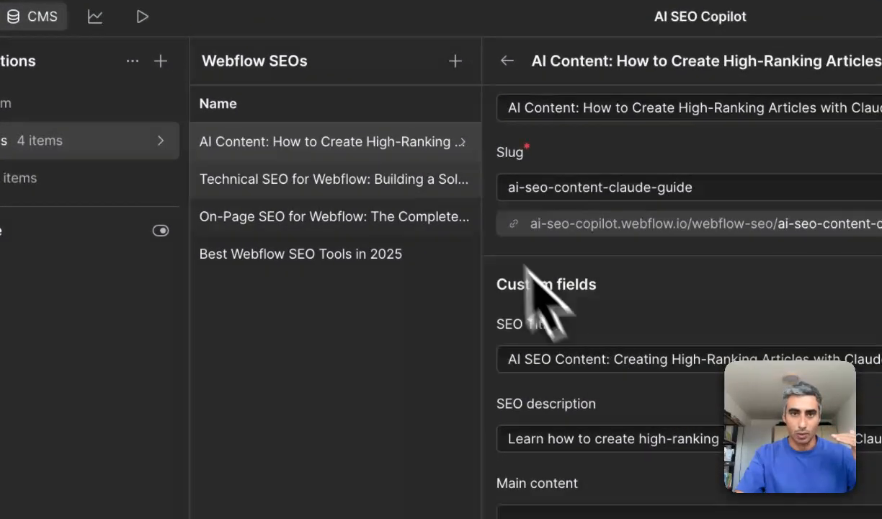
Step: Open the Webflow SEOs collection settings and review its custom fields, including the SEO, main content, FAQ and author fields
{"action": "left_click", "coordinate": [463, 144]}
{"action": "left_click", "coordinate": [160, 140]}
{"action": "scroll", "coordinate": [611, 422], "scroll_direction": "down", "scroll_amount": 5}
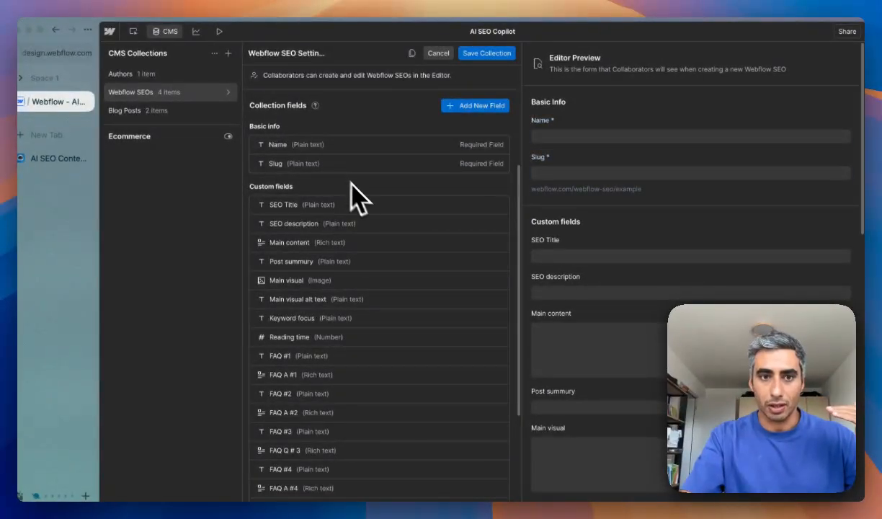
{"action": "scroll", "coordinate": [360, 197], "scroll_direction": "down", "scroll_amount": 3}
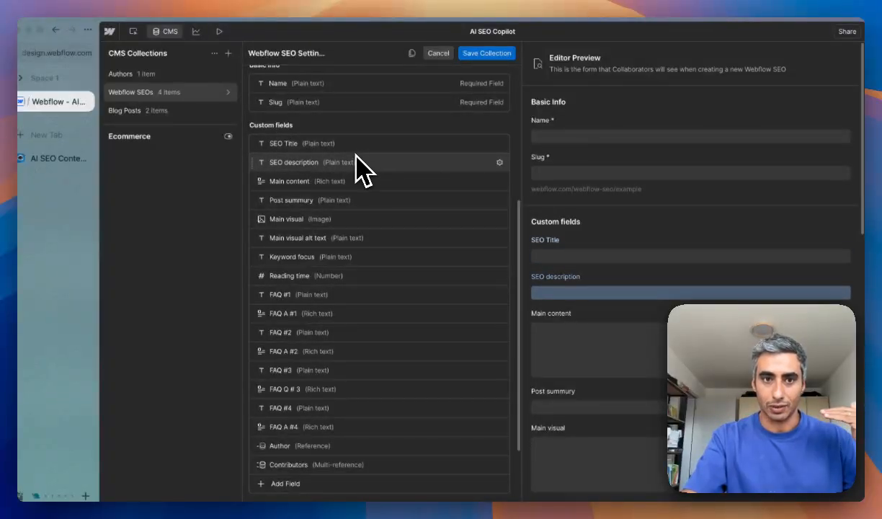
{"action": "scroll", "coordinate": [353, 206], "scroll_direction": "down", "scroll_amount": 2}
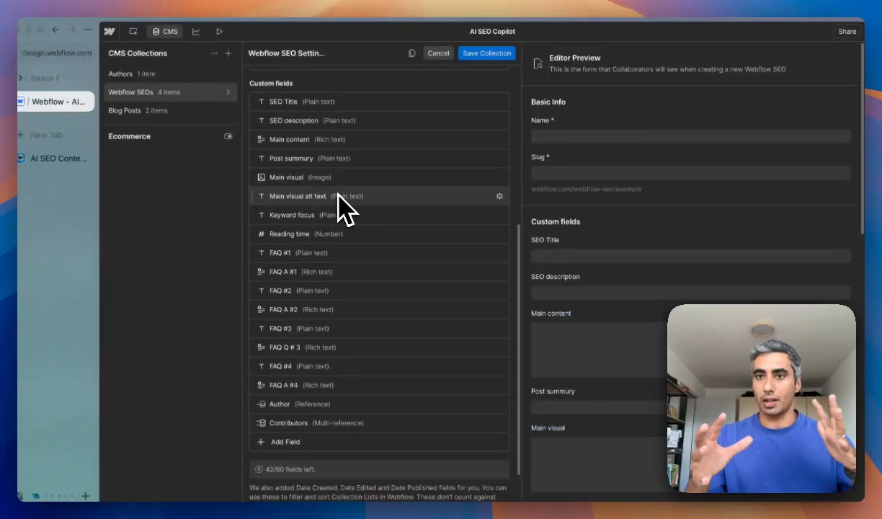
{"action": "scroll", "coordinate": [338, 209], "scroll_direction": "down", "scroll_amount": 1}
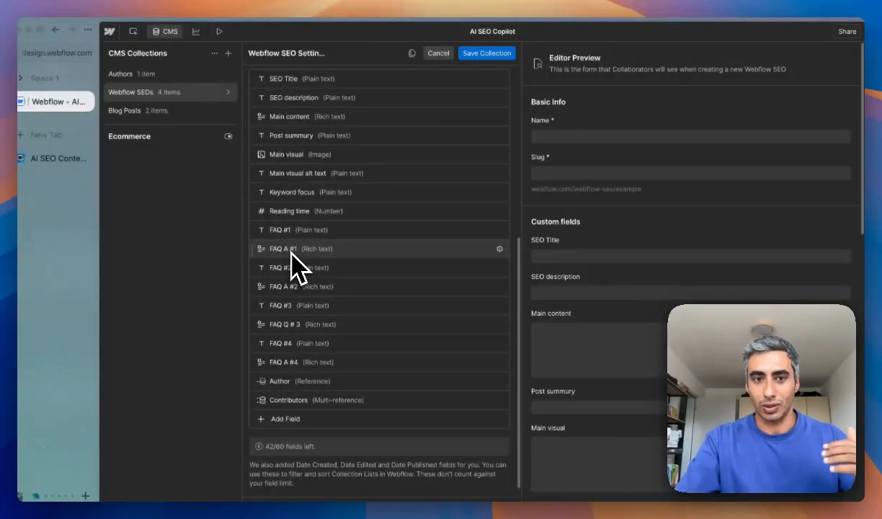
{"action": "scroll", "coordinate": [299, 272], "scroll_direction": "down", "scroll_amount": 1}
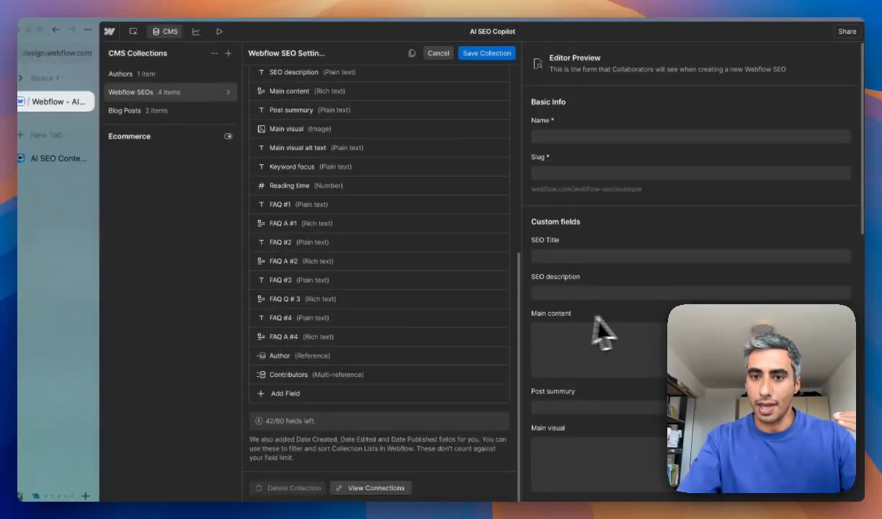
Step: Examine the editor preview form of the Webflow SEOs collection, from the basic info to the custom fields
{"action": "scroll", "coordinate": [613, 333], "scroll_direction": "down", "scroll_amount": 2}
{"action": "scroll", "coordinate": [630, 334], "scroll_direction": "up", "scroll_amount": 2}
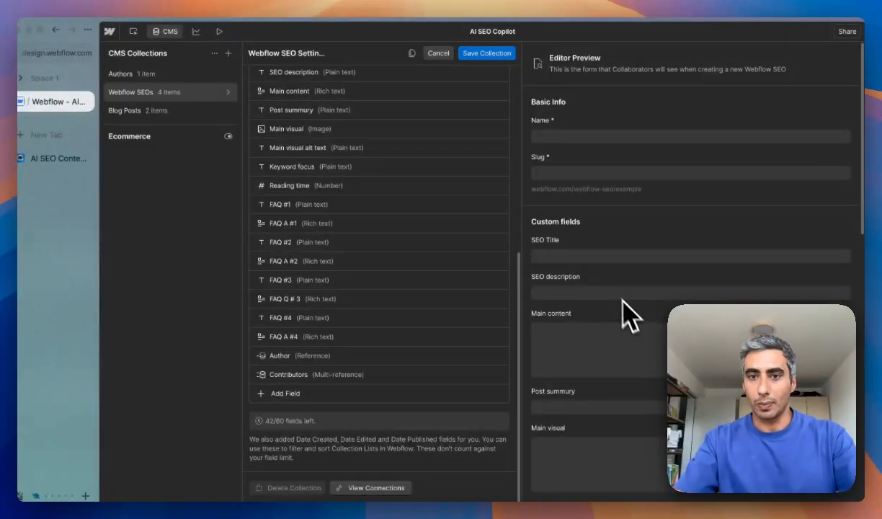
{"action": "scroll", "coordinate": [585, 277], "scroll_direction": "down", "scroll_amount": 1}
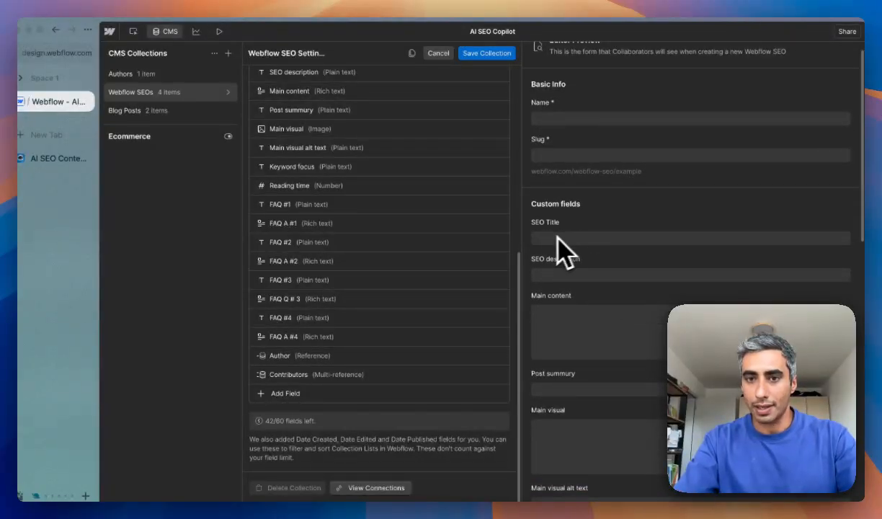
{"action": "scroll", "coordinate": [570, 234], "scroll_direction": "up", "scroll_amount": 1}
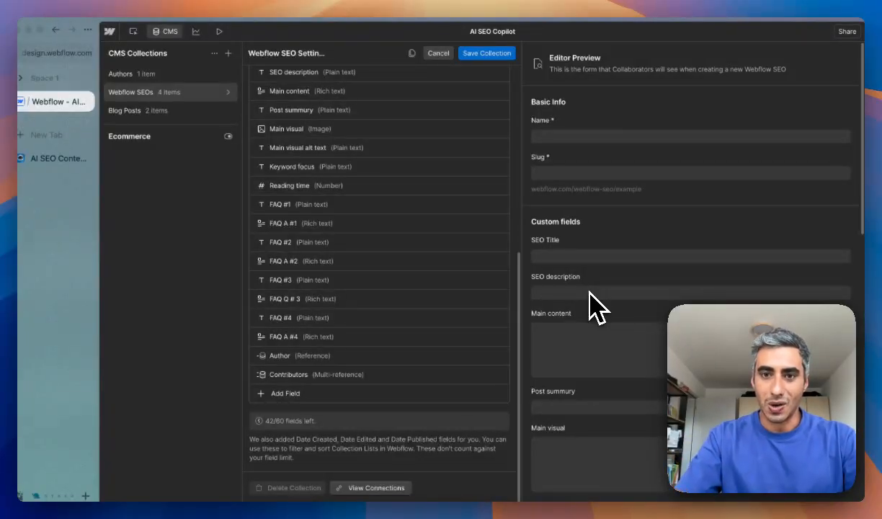
{"action": "scroll", "coordinate": [591, 306], "scroll_direction": "down", "scroll_amount": 2}
{"action": "scroll", "coordinate": [591, 306], "scroll_direction": "down", "scroll_amount": 2}
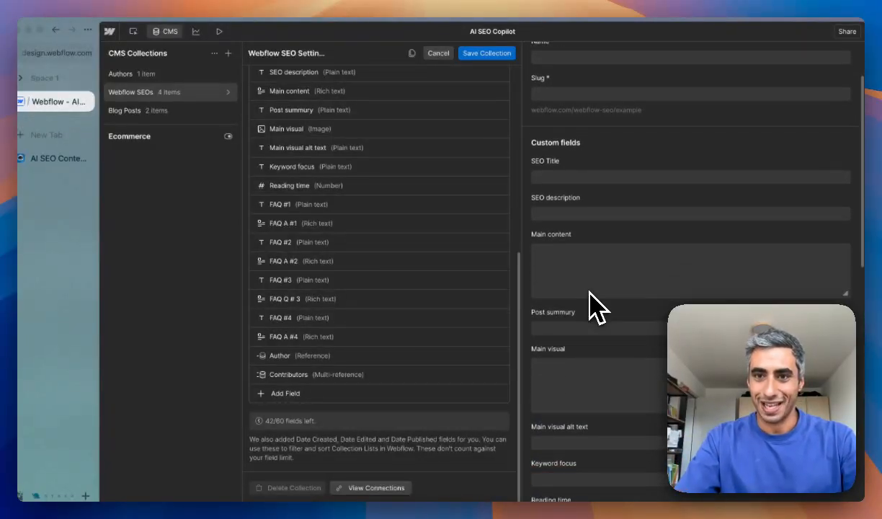
{"action": "scroll", "coordinate": [591, 306], "scroll_direction": "down", "scroll_amount": 1}
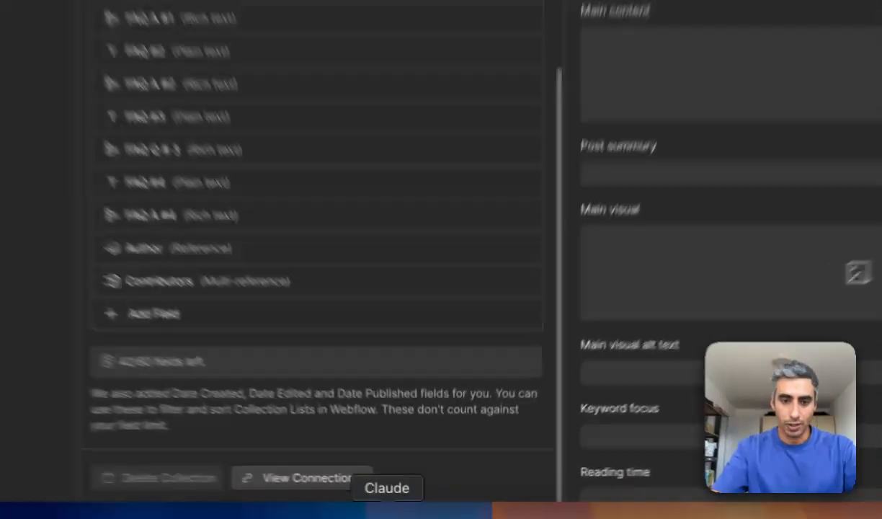
Step: Switch to Claude and clear the draft text from the new chat's message box
{"action": "left_click", "coordinate": [387, 513]}
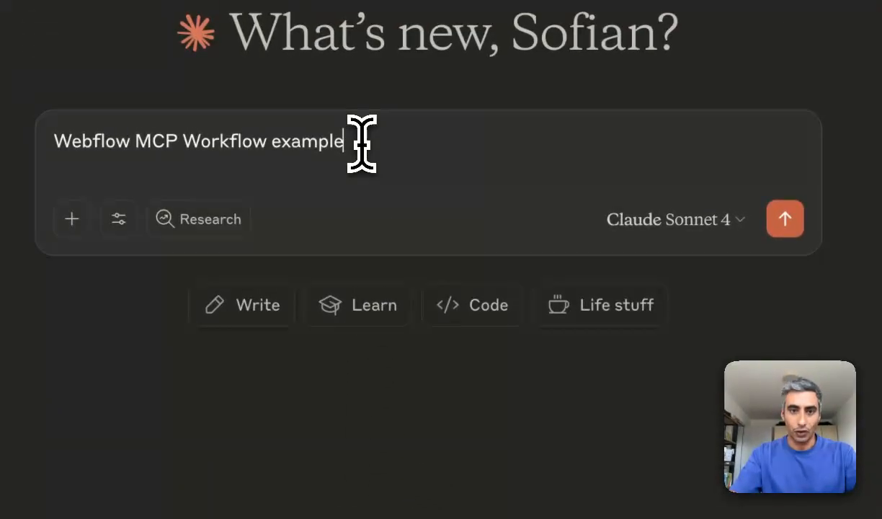
{"action": "key", "text": "super+a"}
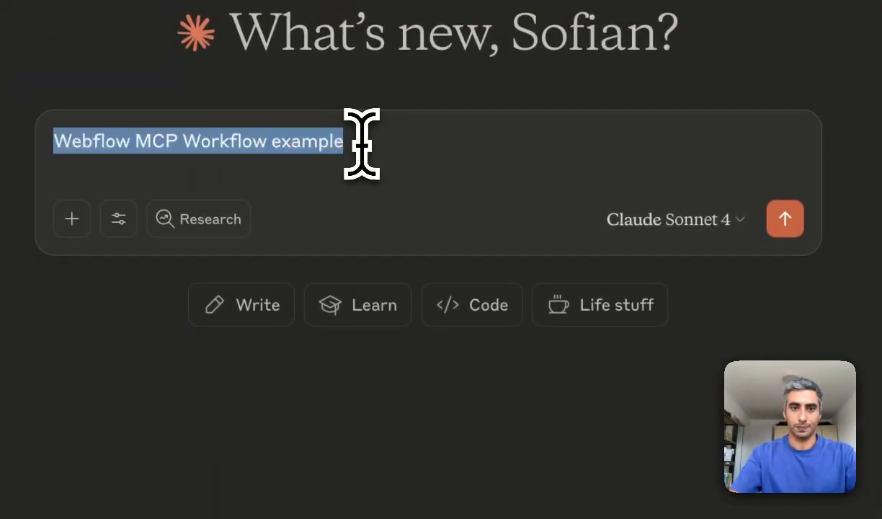
{"action": "key", "text": "BackSpace"}
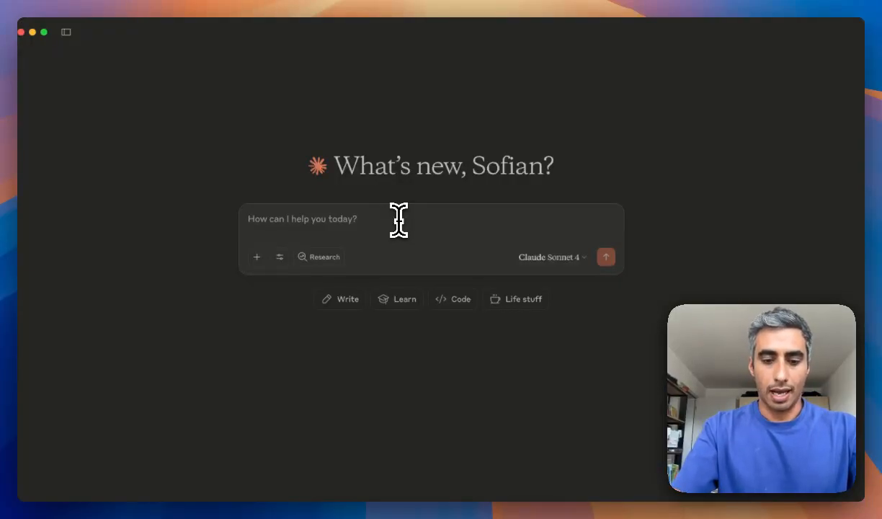
Step: Send the prompt "I want to write an article for my AI SEO Copilot Webflow site and create a new article in the Webflow SEO collection"
{"action": "type", "text": "I want to wri"}
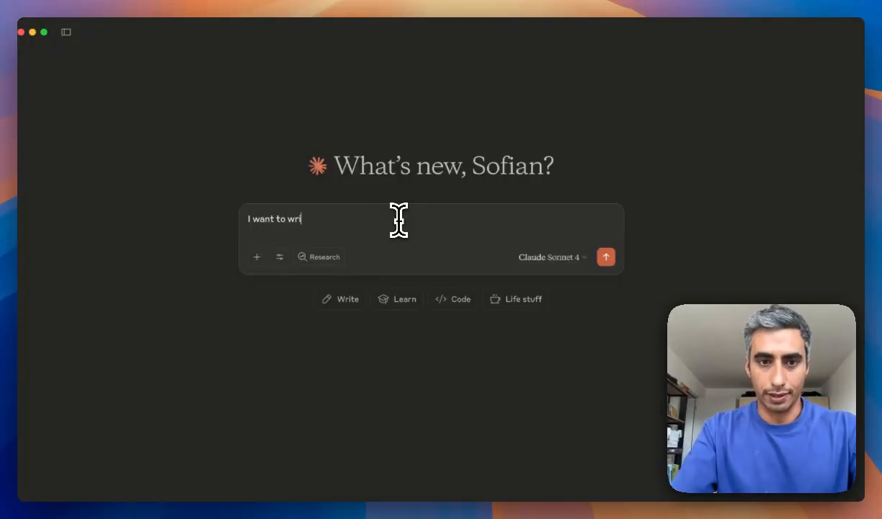
{"action": "type", "text": "te an article for"}
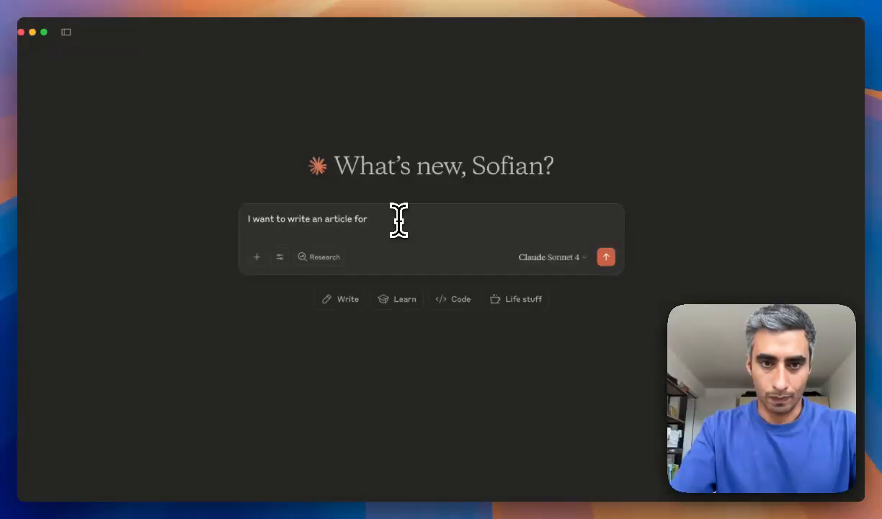
{"action": "type", "text": " my AI SEO Copilo"}
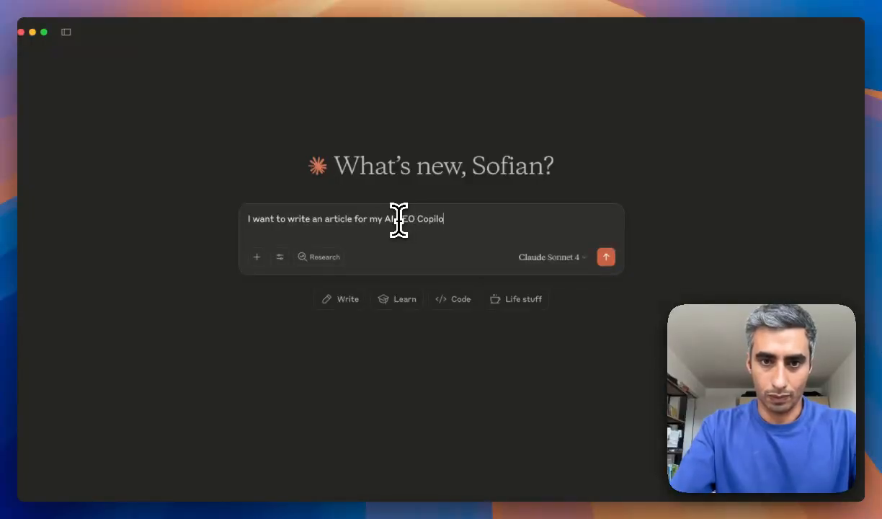
{"action": "type", "text": "t Webflow"}
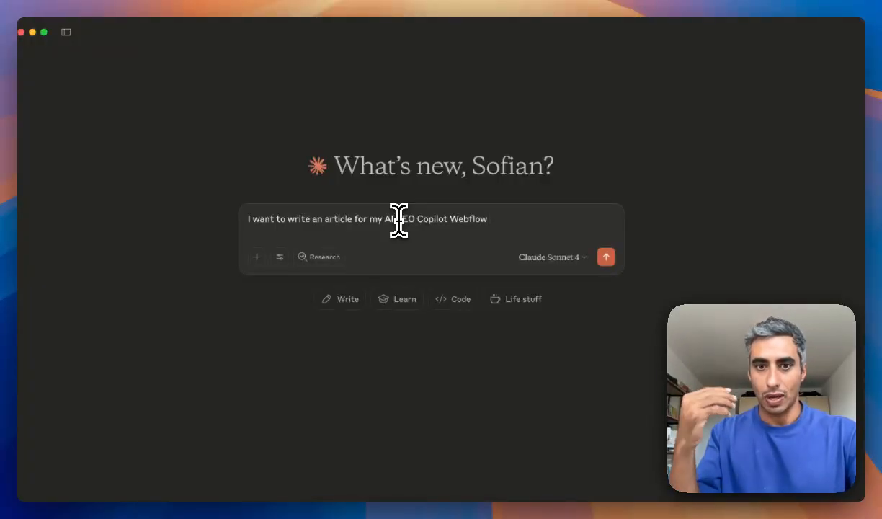
{"action": "type", "text": "site"}
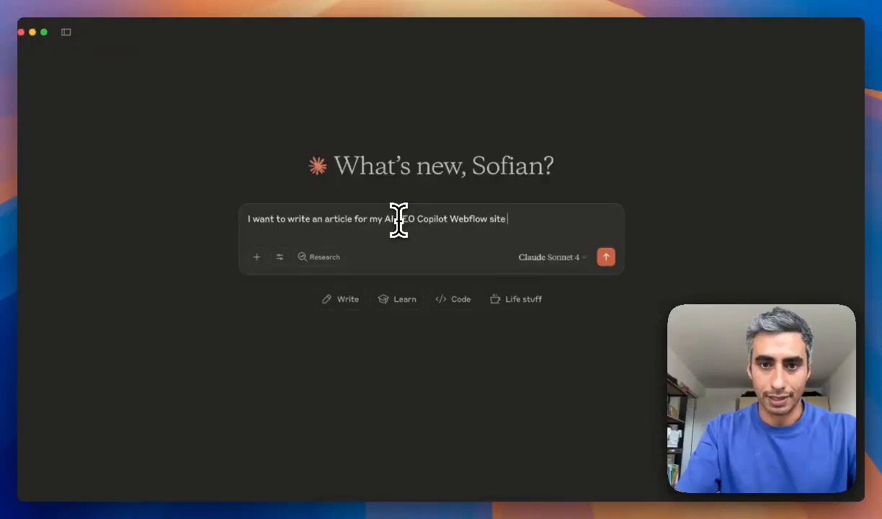
{"action": "type", "text": " and create a"}
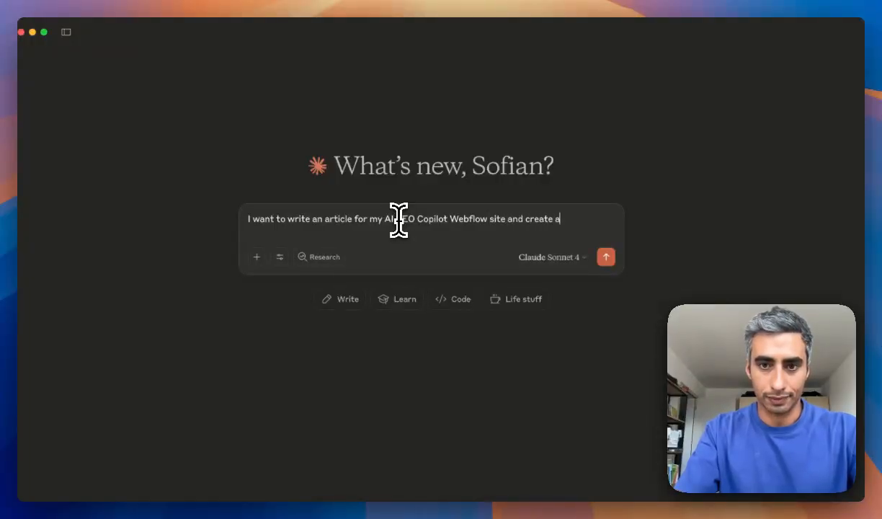
{"action": "type", "text": " new artic"}
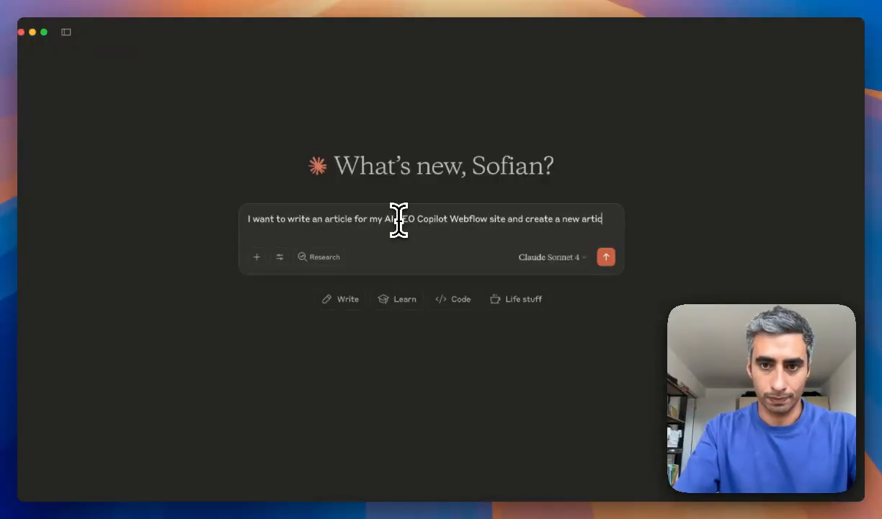
{"action": "type", "text": "le in the Webflow SEO co"}
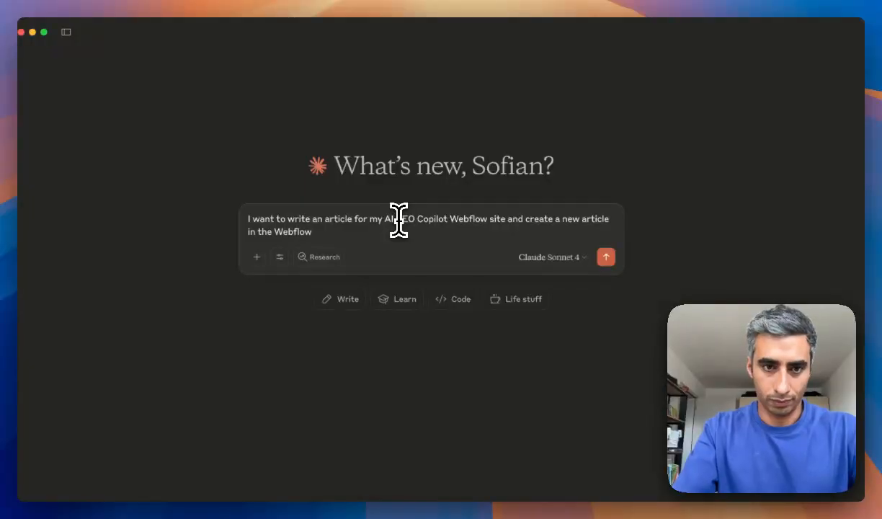
{"action": "type", "text": "llection"}
{"action": "key", "text": "Return"}
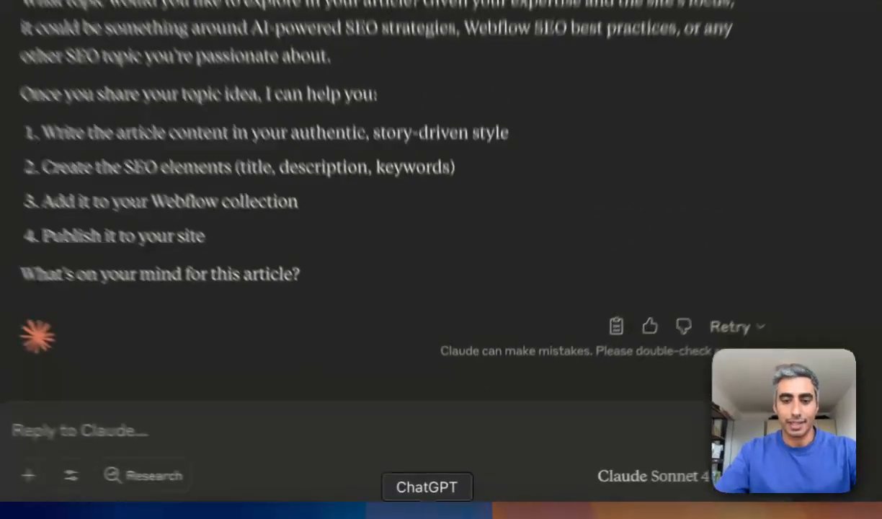
Step: Switch to ChatGPT and review the introduction of the reusable blog content brief, including its first-draft instruction
{"action": "left_click", "coordinate": [454, 504]}
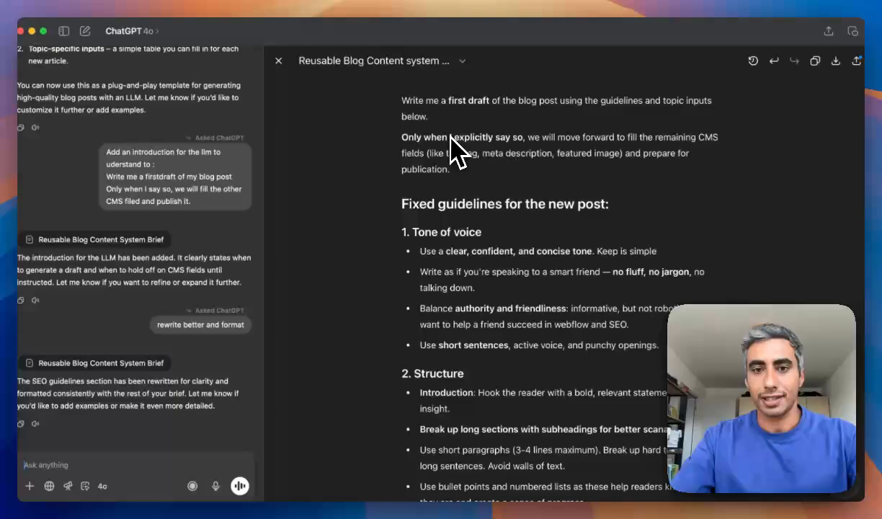
{"action": "scroll", "coordinate": [453, 134], "scroll_direction": "down", "scroll_amount": 2}
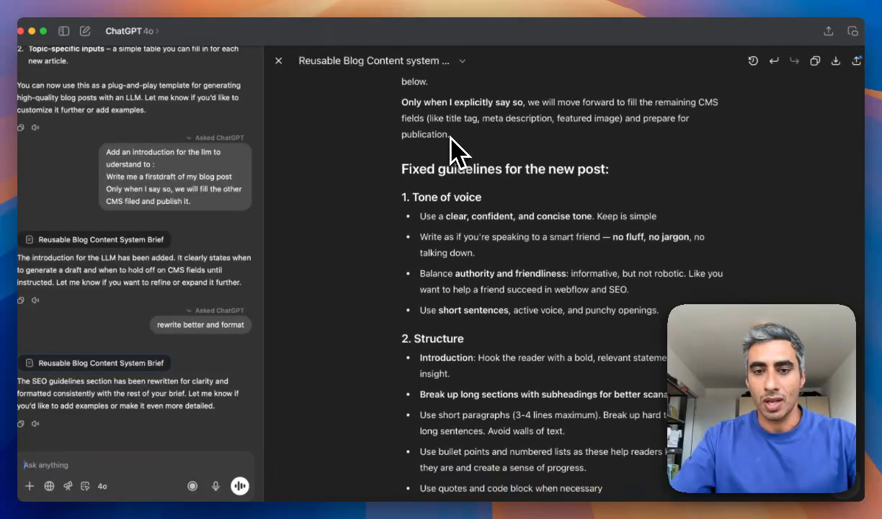
{"action": "scroll", "coordinate": [450, 137], "scroll_direction": "up", "scroll_amount": 2}
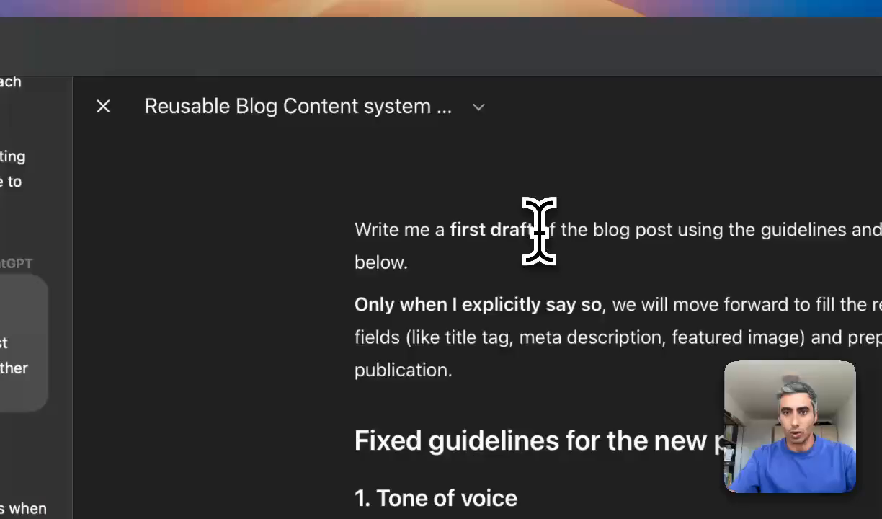
{"action": "left_click_drag", "start_coordinate": [539, 231], "coordinate": [340, 238]}
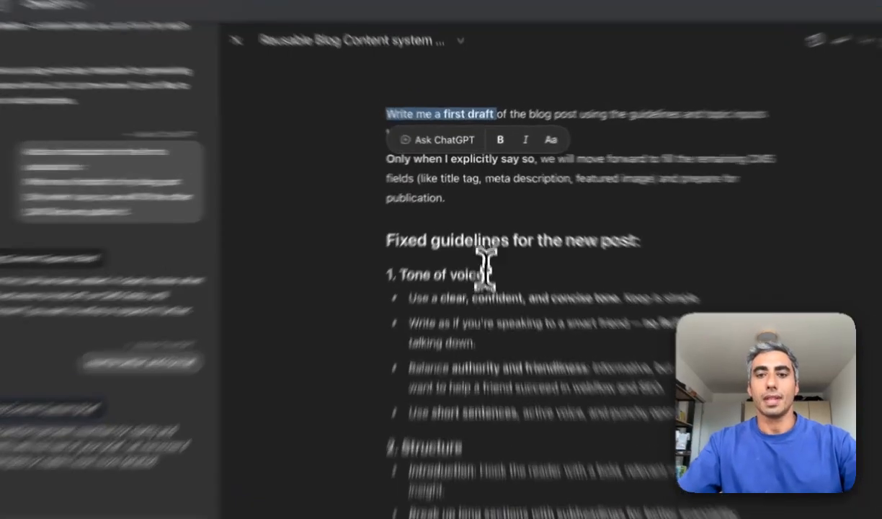
{"action": "left_click", "coordinate": [505, 276]}
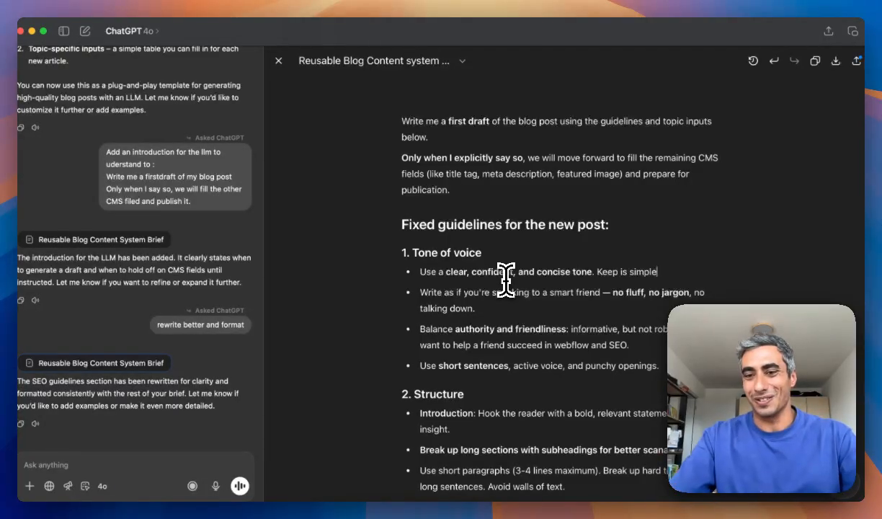
Step: Review the brief's fixed guidelines on tone of voice, structure, visuals and formatting, and output format
{"action": "scroll", "coordinate": [506, 279], "scroll_direction": "down", "scroll_amount": 4}
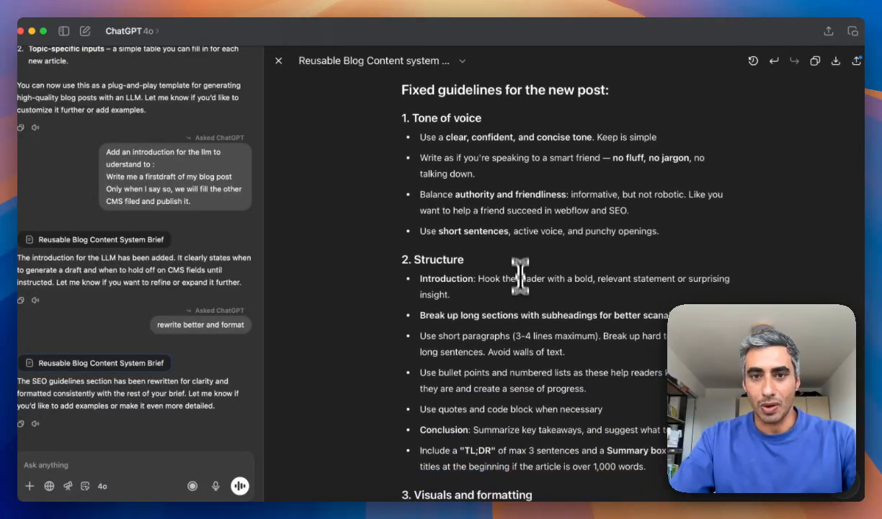
{"action": "scroll", "coordinate": [520, 277], "scroll_direction": "down", "scroll_amount": 8}
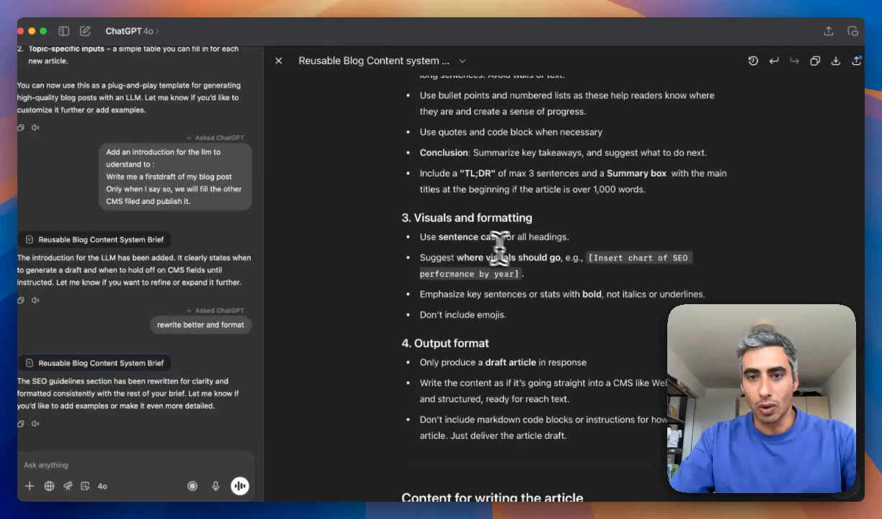
{"action": "scroll", "coordinate": [499, 247], "scroll_direction": "down", "scroll_amount": 1}
{"action": "scroll", "coordinate": [532, 254], "scroll_direction": "down", "scroll_amount": 6}
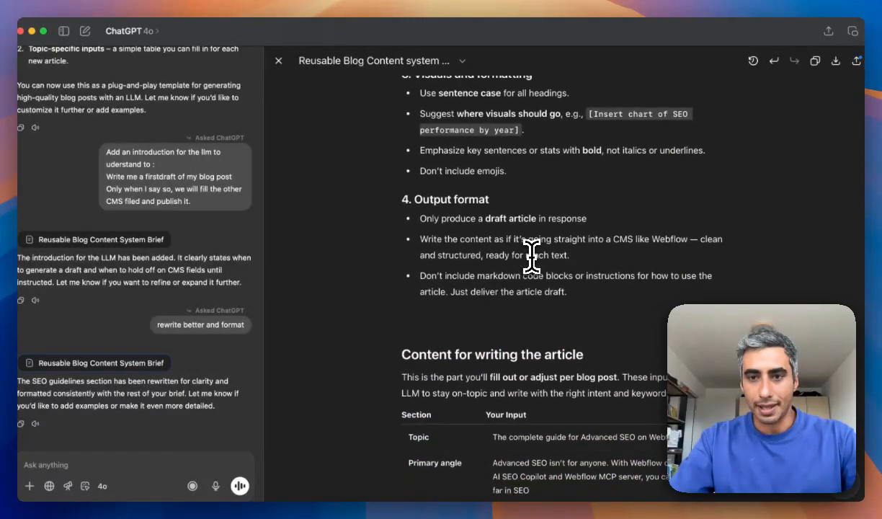
Step: Examine the brief's per-article content table, from the topic and primary keyword to the references, links and word count range
{"action": "scroll", "coordinate": [532, 252], "scroll_direction": "down", "scroll_amount": 5}
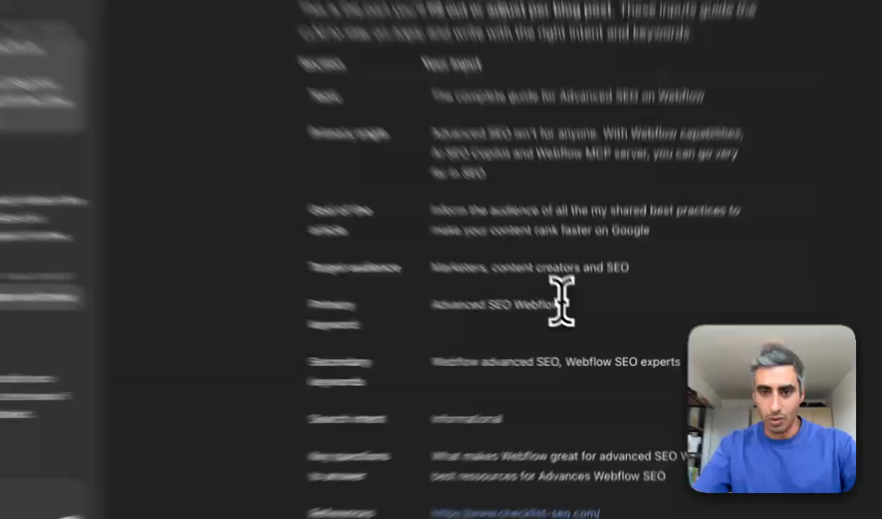
{"action": "left_click_drag", "start_coordinate": [582, 331], "coordinate": [481, 332]}
{"action": "left_click", "coordinate": [528, 331]}
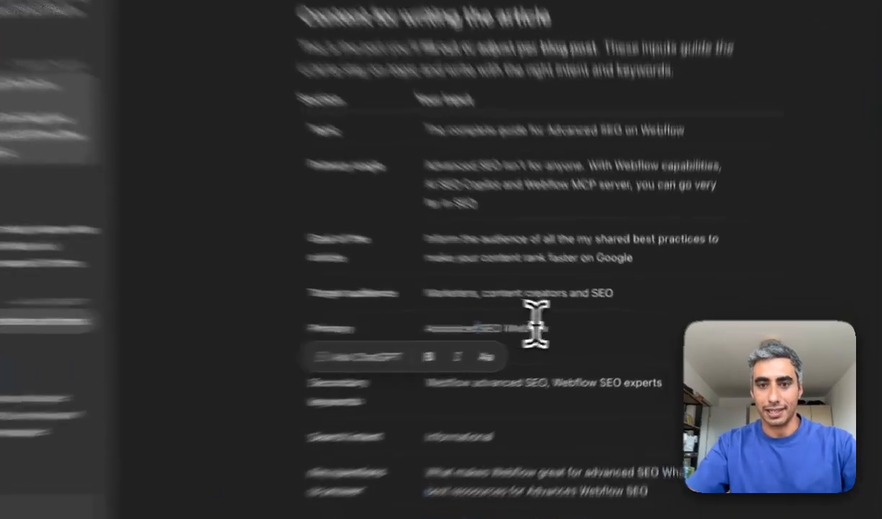
{"action": "left_click", "coordinate": [575, 330]}
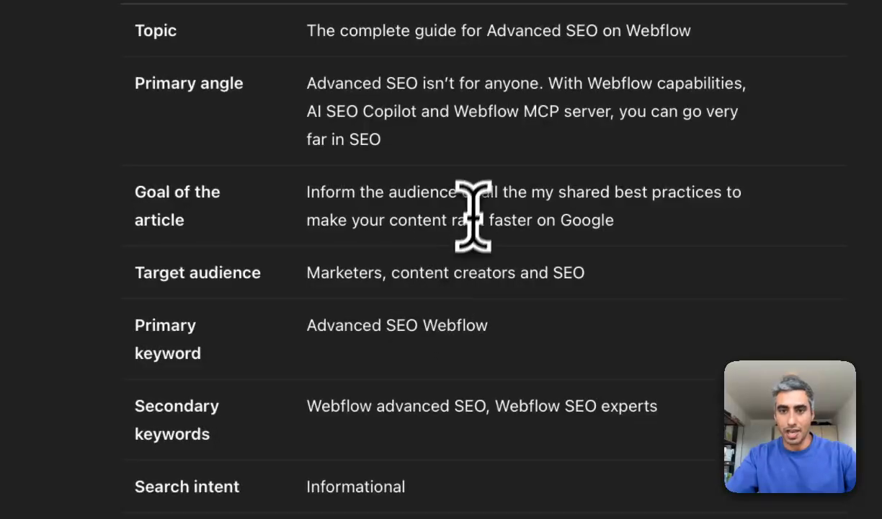
{"action": "scroll", "coordinate": [467, 199], "scroll_direction": "down", "scroll_amount": 1}
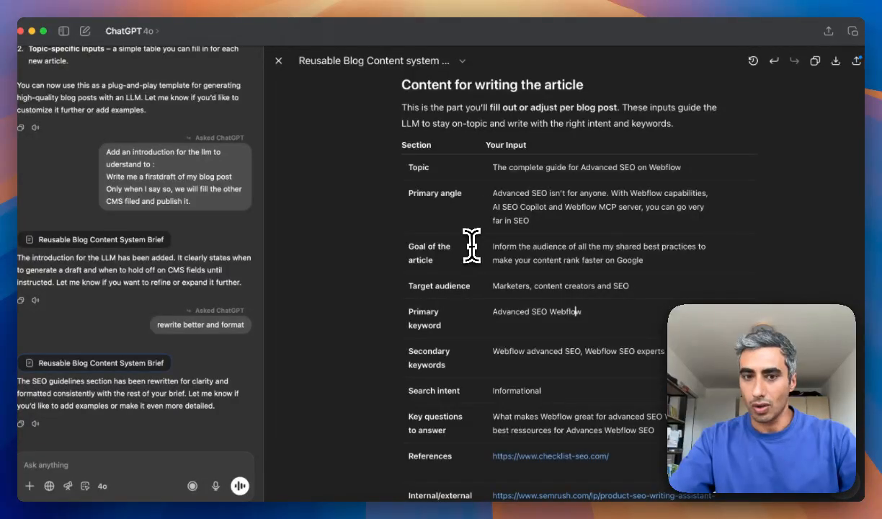
{"action": "scroll", "coordinate": [470, 246], "scroll_direction": "down", "scroll_amount": 5}
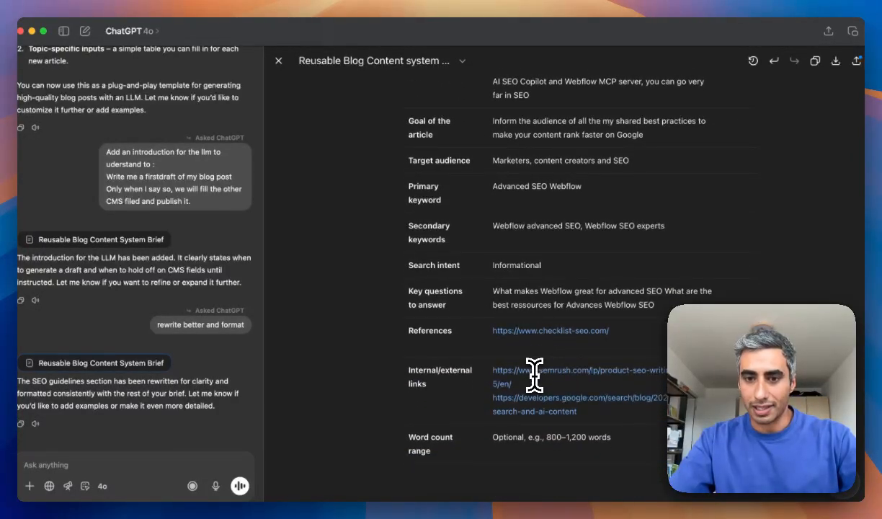
{"action": "scroll", "coordinate": [530, 378], "scroll_direction": "down", "scroll_amount": 1}
{"action": "scroll", "coordinate": [547, 364], "scroll_direction": "up", "scroll_amount": 1}
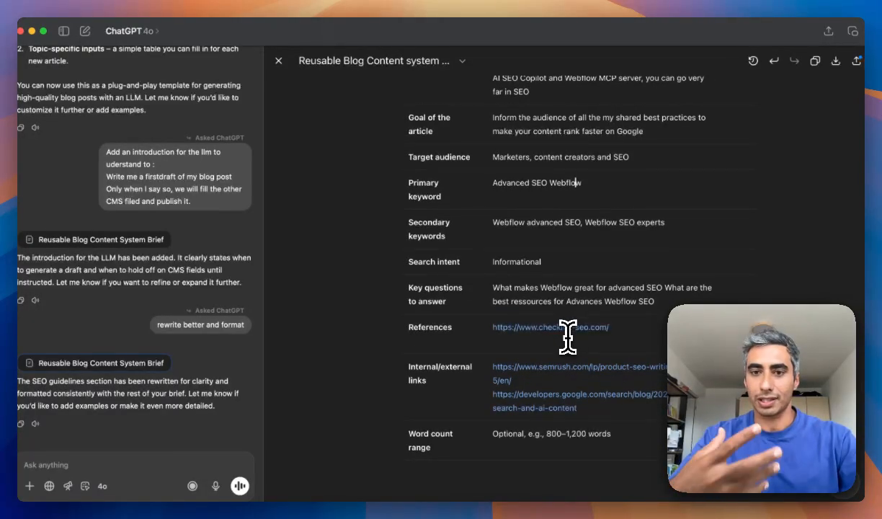
Step: Review the brief's SEO guidelines for the post and the start of the personal input section
{"action": "scroll", "coordinate": [568, 335], "scroll_direction": "down", "scroll_amount": 5}
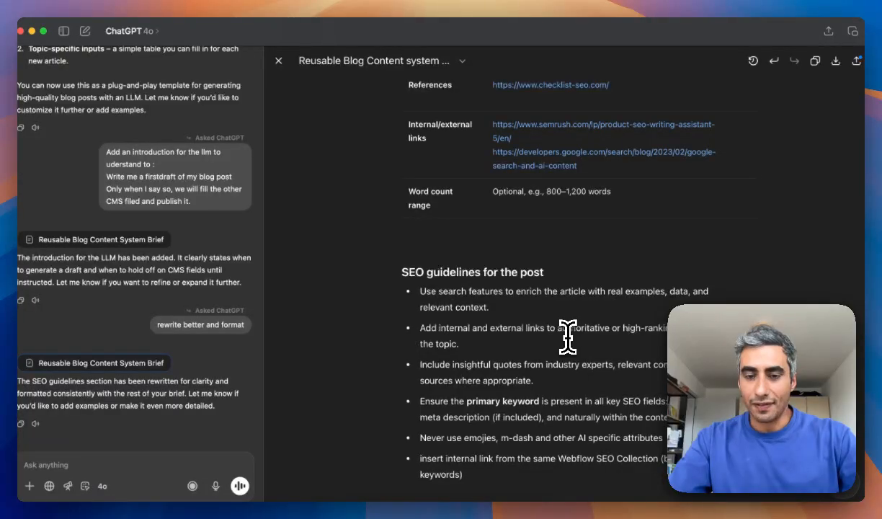
{"action": "scroll", "coordinate": [568, 335], "scroll_direction": "down", "scroll_amount": 1}
{"action": "scroll", "coordinate": [461, 265], "scroll_direction": "down", "scroll_amount": 1}
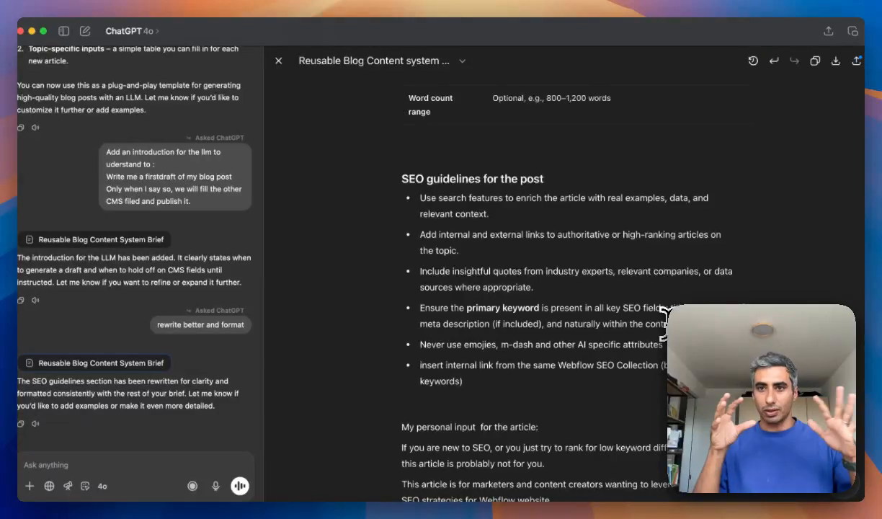
Step: Switch to Webflow, open the Technical SEO for Webflow item in the Webflow SEOs collection and check its keyword focus
{"action": "key", "text": "ctrl+Up"}
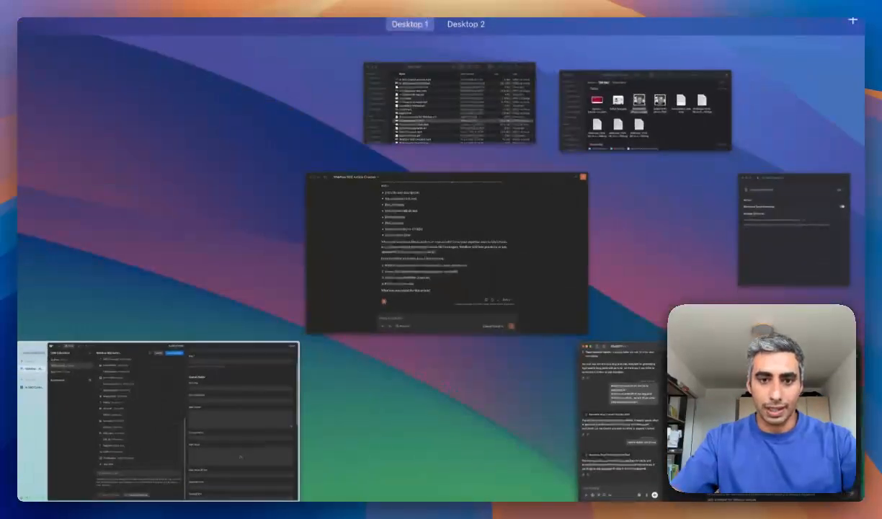
{"action": "left_click", "coordinate": [255, 402]}
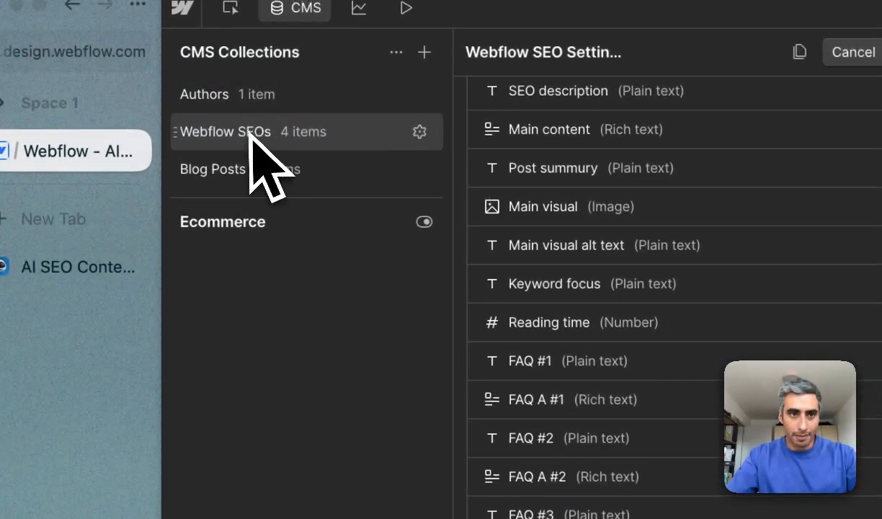
{"action": "left_click", "coordinate": [248, 118]}
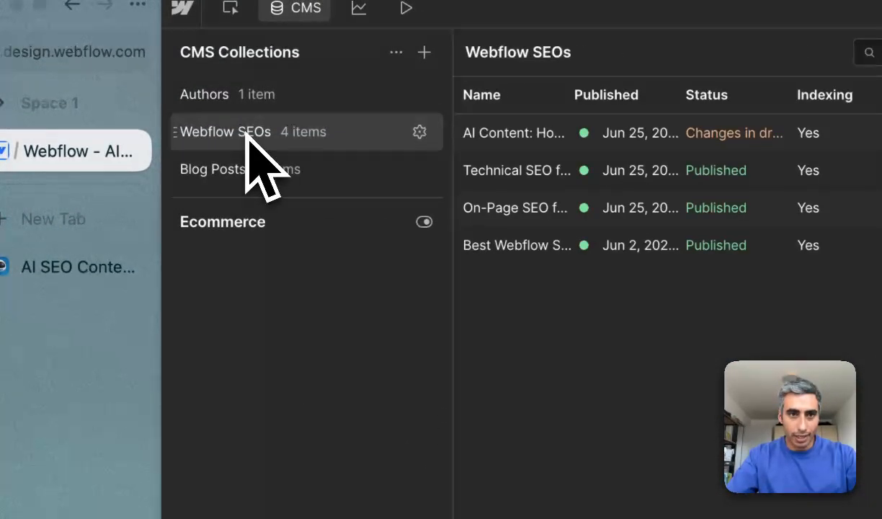
{"action": "left_click", "coordinate": [523, 176]}
{"action": "scroll", "coordinate": [533, 353], "scroll_direction": "down", "scroll_amount": 15}
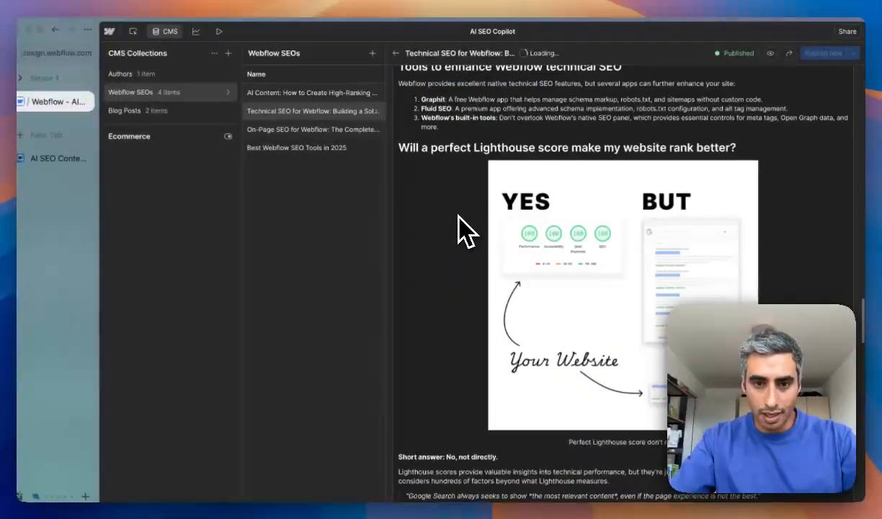
{"action": "scroll", "coordinate": [467, 232], "scroll_direction": "down", "scroll_amount": 15}
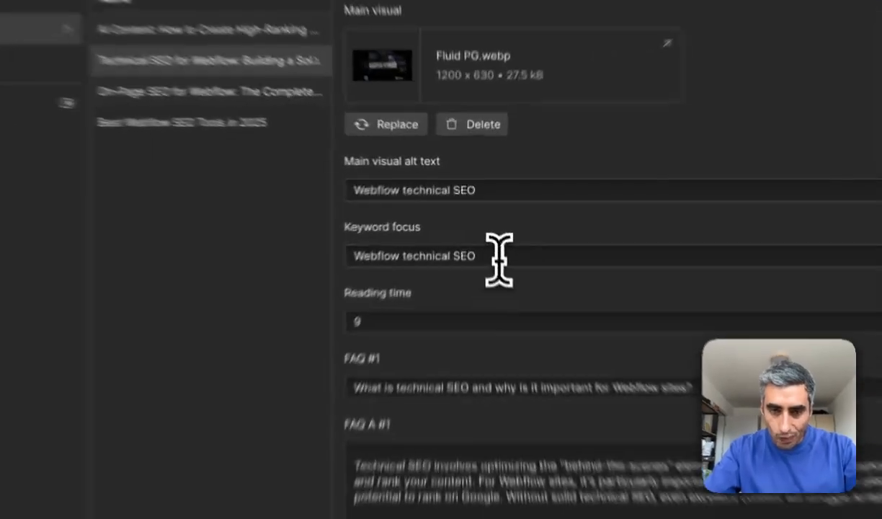
{"action": "left_click_drag", "start_coordinate": [485, 201], "coordinate": [387, 200]}
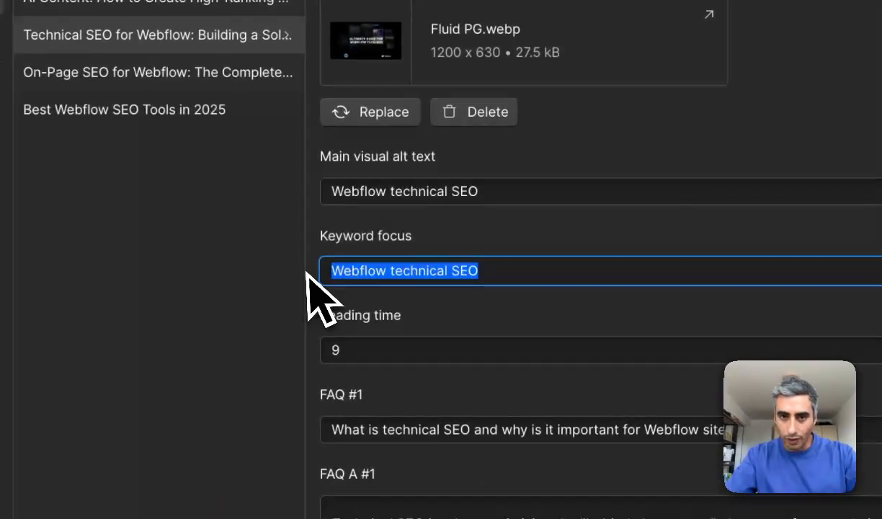
{"action": "left_click", "coordinate": [581, 248]}
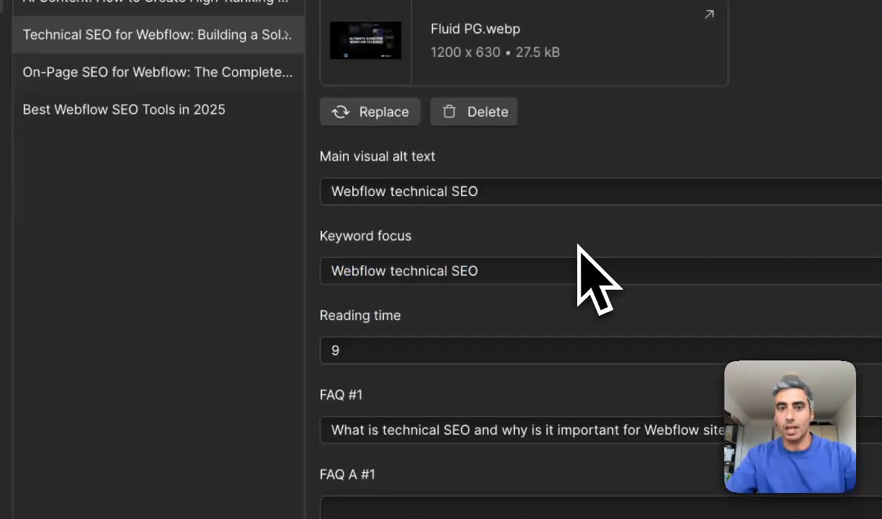
Step: Return to the reusable content brief in ChatGPT and read through the personal input section for the article
{"action": "left_click", "coordinate": [542, 260]}
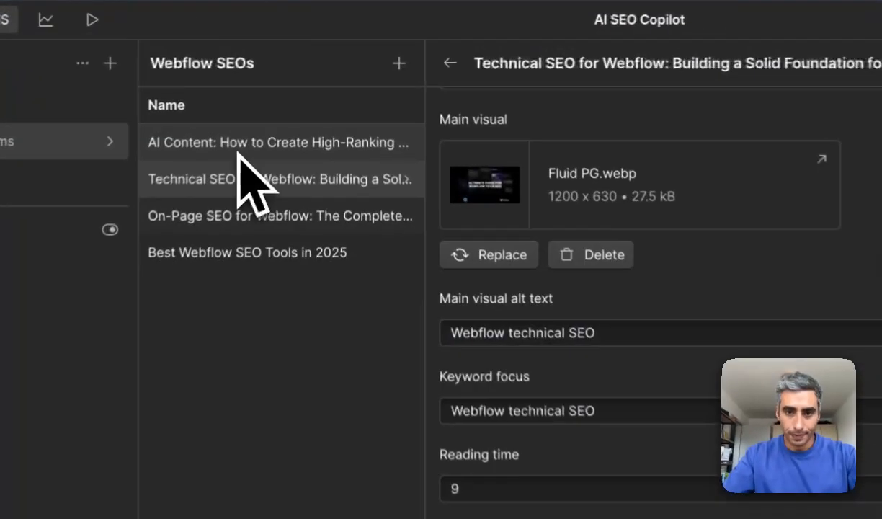
{"action": "left_click", "coordinate": [238, 154]}
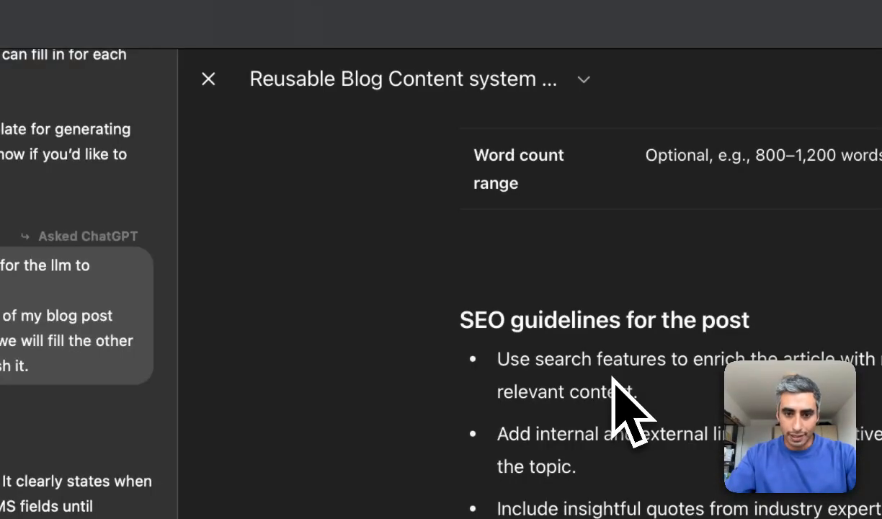
{"action": "scroll", "coordinate": [611, 376], "scroll_direction": "down", "scroll_amount": 6}
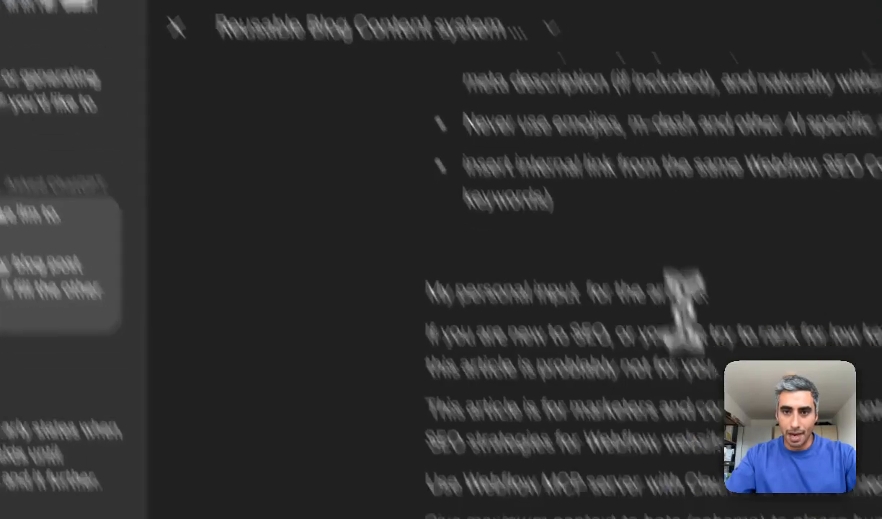
{"action": "left_click_drag", "start_coordinate": [739, 345], "coordinate": [447, 346]}
{"action": "left_click", "coordinate": [532, 232]}
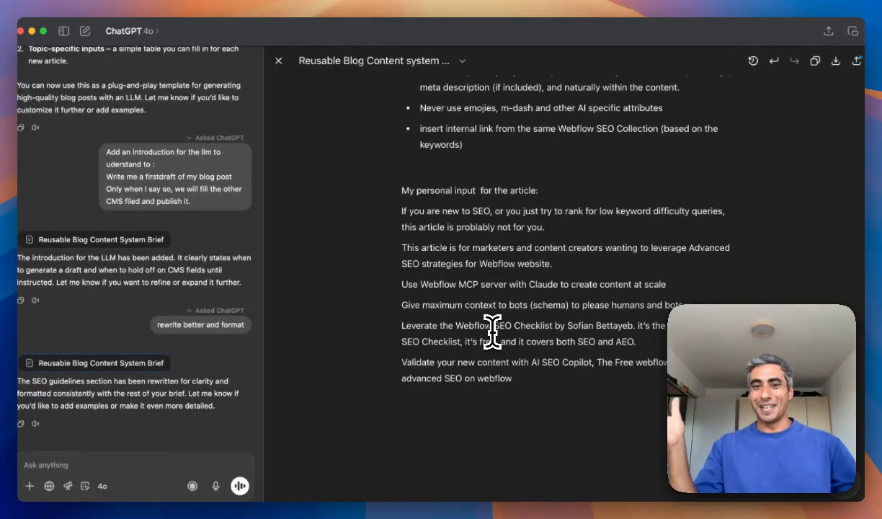
{"action": "scroll", "coordinate": [492, 332], "scroll_direction": "down", "scroll_amount": 1}
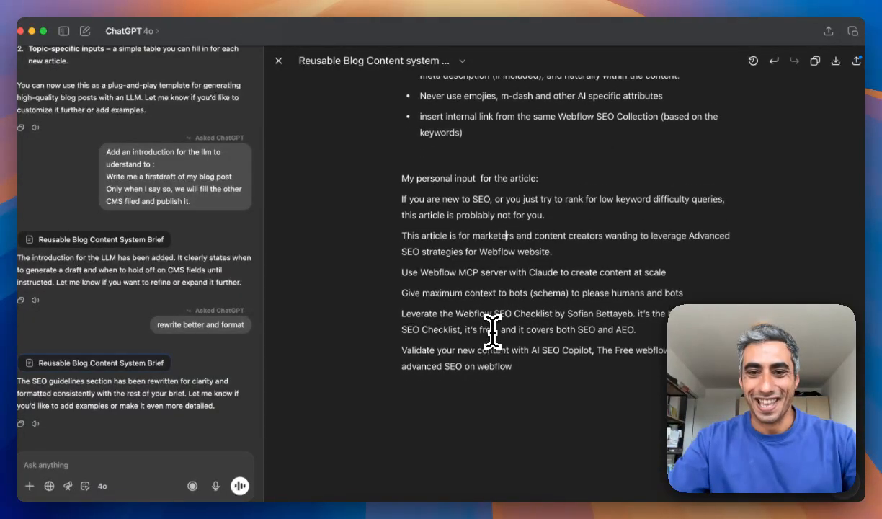
{"action": "scroll", "coordinate": [492, 331], "scroll_direction": "up", "scroll_amount": 2}
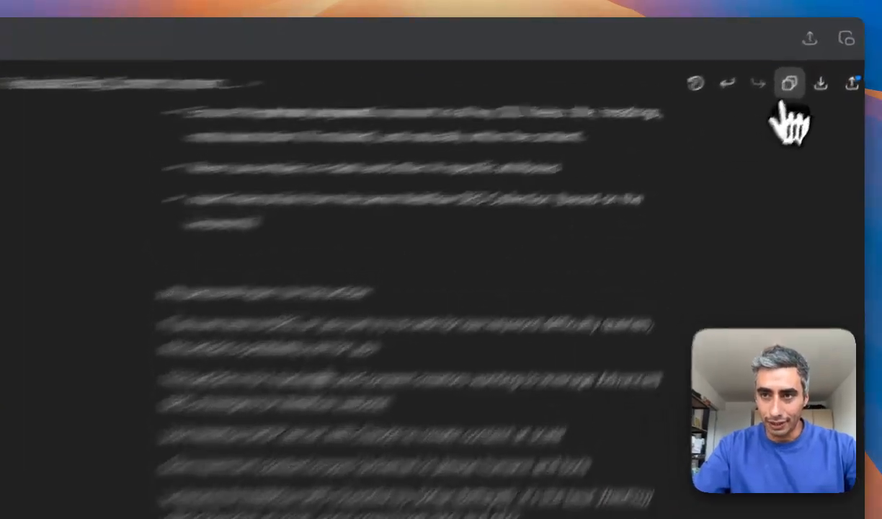
Step: Copy the whole content brief, switch to the Webflow SEO Article Creation chat in Claude and paste it into the reply as an attachment
{"action": "left_click", "coordinate": [789, 86]}
{"action": "key", "text": "ctrl+Up"}
{"action": "left_click", "coordinate": [330, 278]}
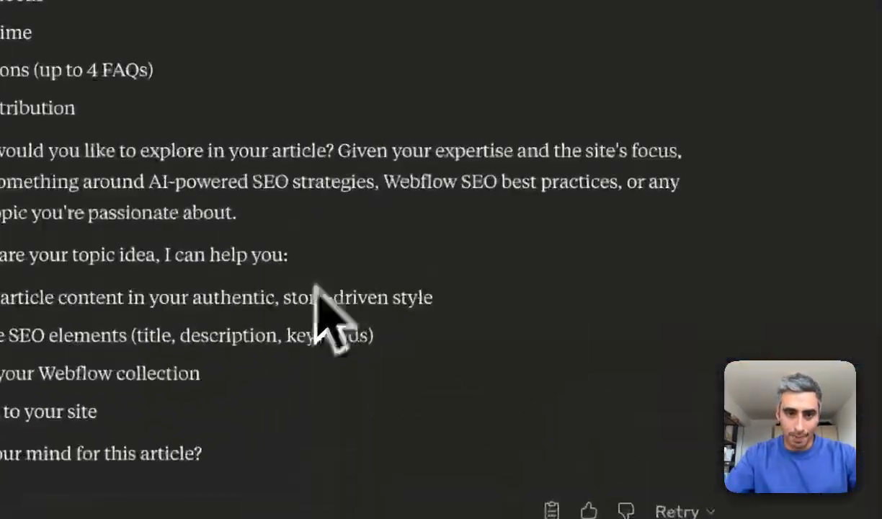
{"action": "left_click", "coordinate": [320, 420]}
{"action": "key", "text": "super+v"}
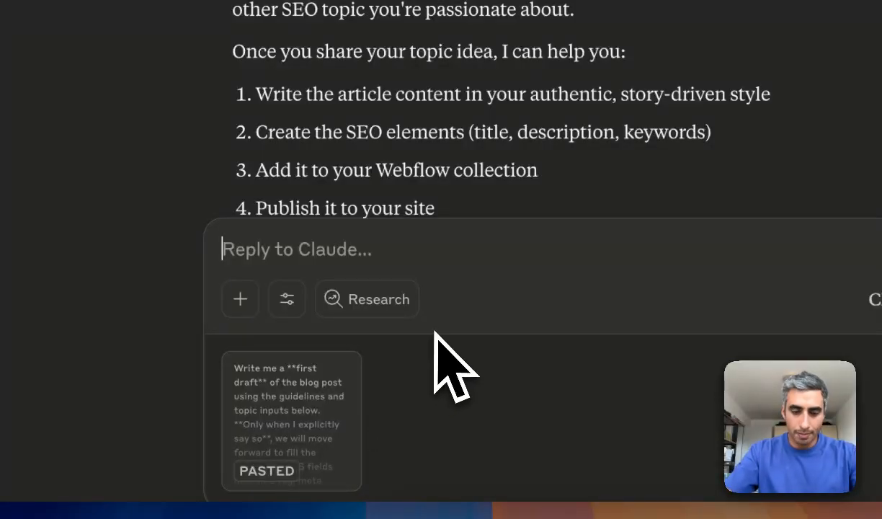
Step: Send Claude a prompt to write a new article with the attached guide and content
{"action": "type", "text": "Pleass"}
{"action": "key", "text": "BackSpace"}
{"action": "type", "text": "e,"}
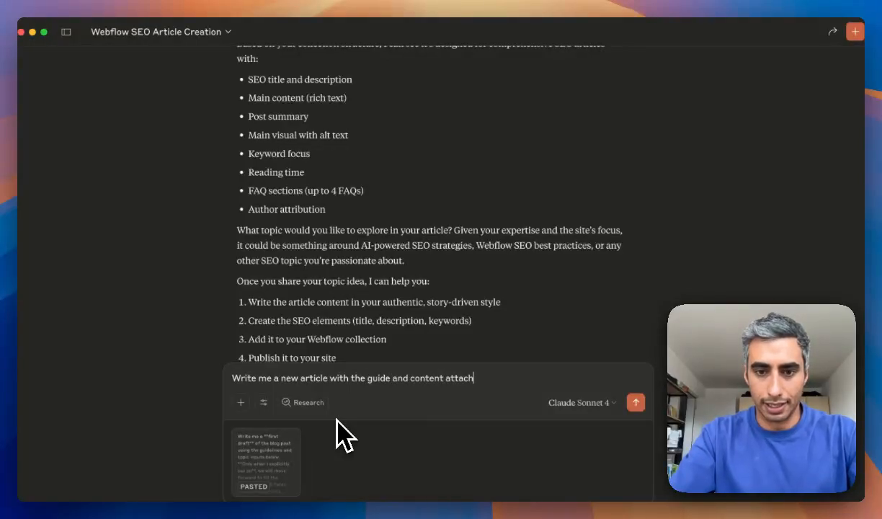
{"action": "key", "text": "Return"}
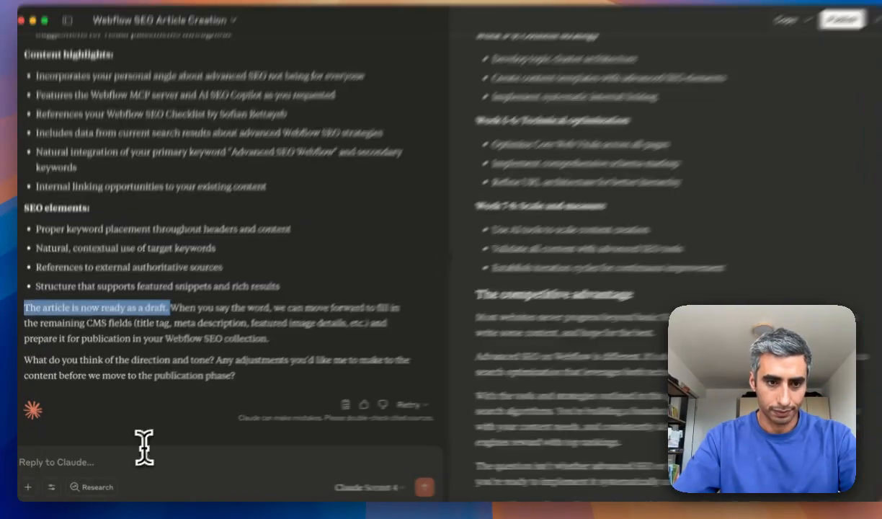
Step: Reply to the finished draft with the instruction "Create the article on webflow"
{"action": "left_click", "coordinate": [129, 461]}
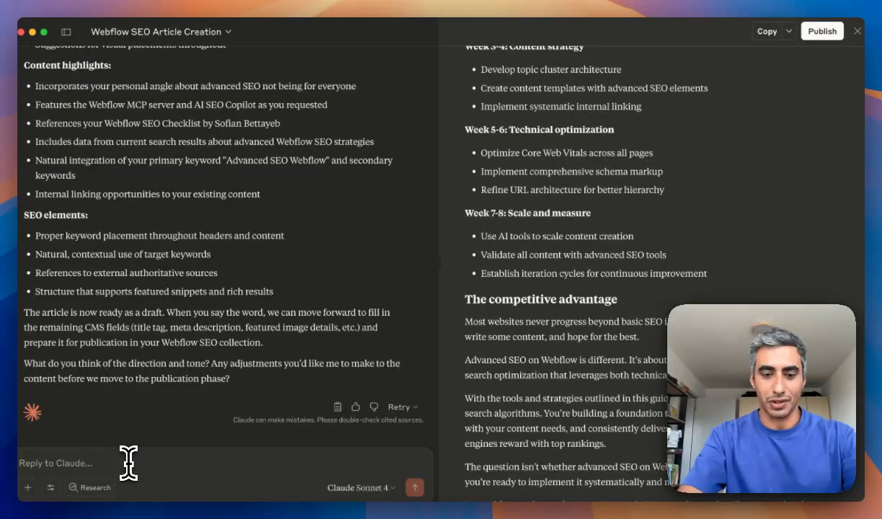
{"action": "type", "text": "P"}
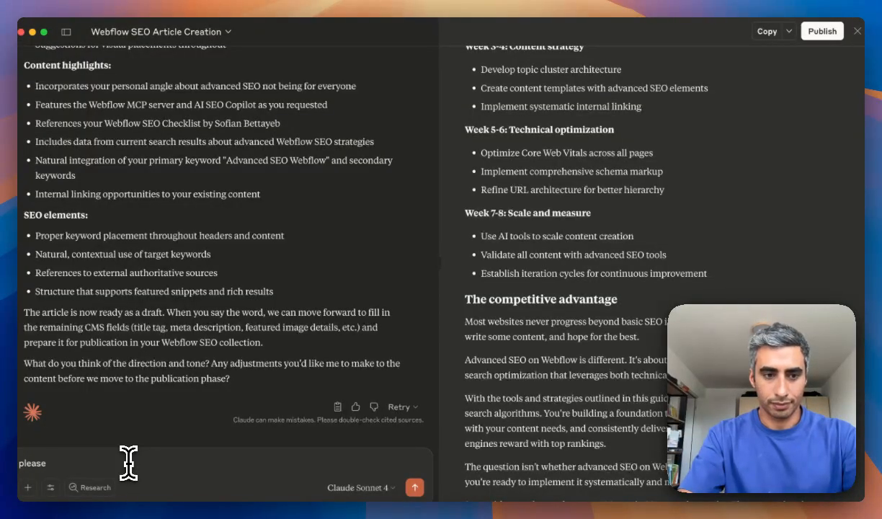
{"action": "key", "text": "BackSpace"}
{"action": "key", "text": "BackSpace"}
{"action": "key", "text": "BackSpace"}
{"action": "key", "text": "BackSpace"}
{"action": "key", "text": "BackSpace"}
{"action": "key", "text": "BackSpace"}
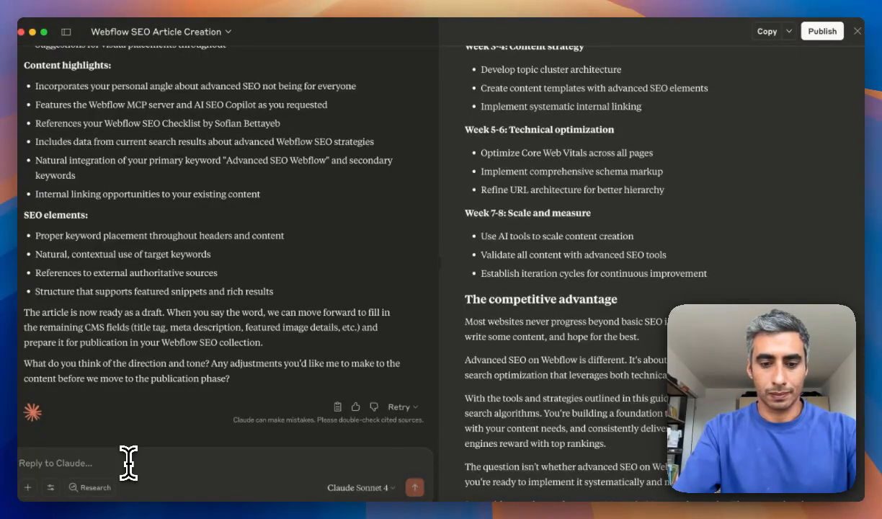
{"action": "type", "text": "cle on webflow"}
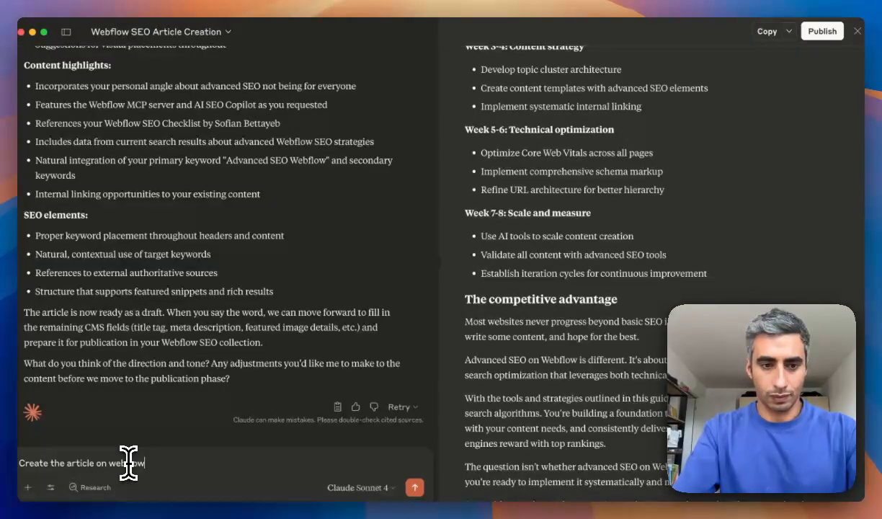
{"action": "key", "text": "Return"}
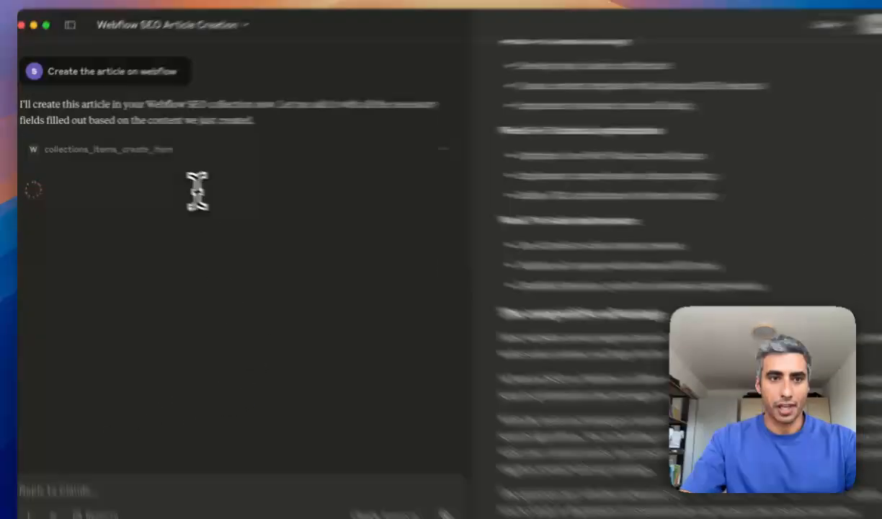
Step: Expand the collections_items_create_item call and examine the field data being sent, from the name and slug to the main content
{"action": "left_click", "coordinate": [161, 147]}
{"action": "scroll", "coordinate": [173, 216], "scroll_direction": "down", "scroll_amount": 3}
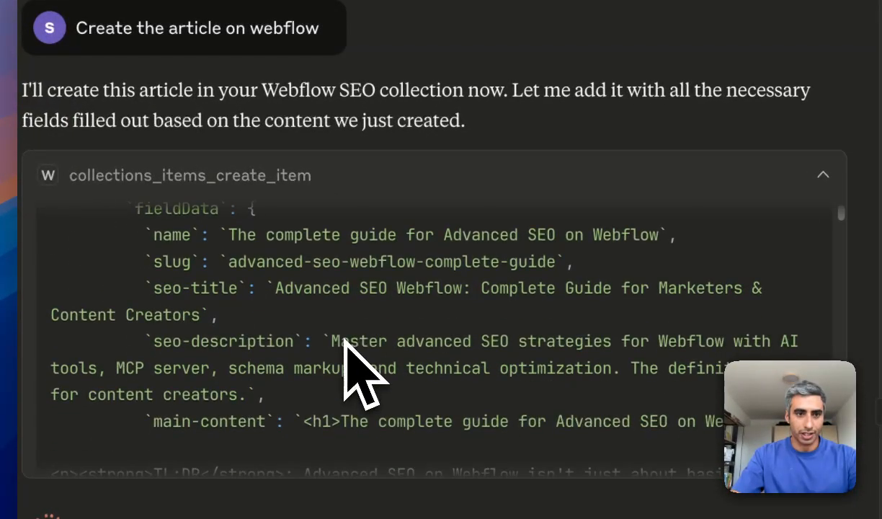
{"action": "scroll", "coordinate": [344, 345], "scroll_direction": "down", "scroll_amount": 10}
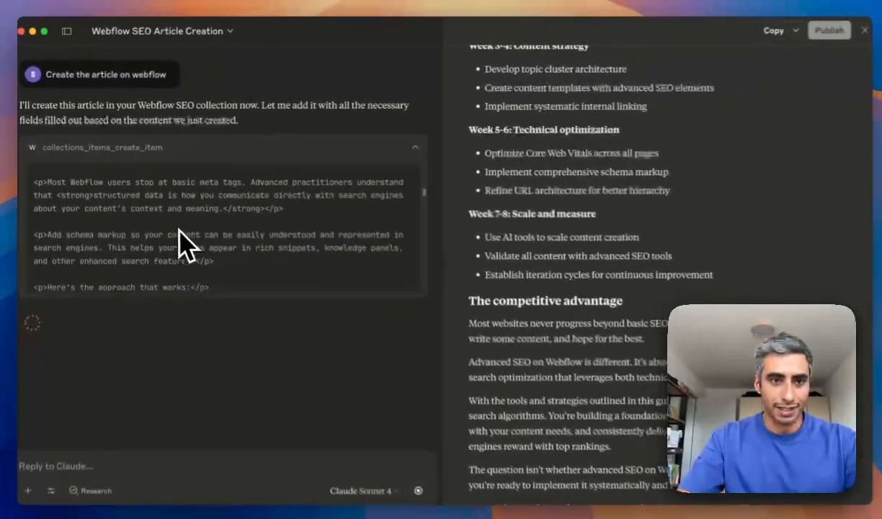
{"action": "scroll", "coordinate": [180, 244], "scroll_direction": "down", "scroll_amount": 10}
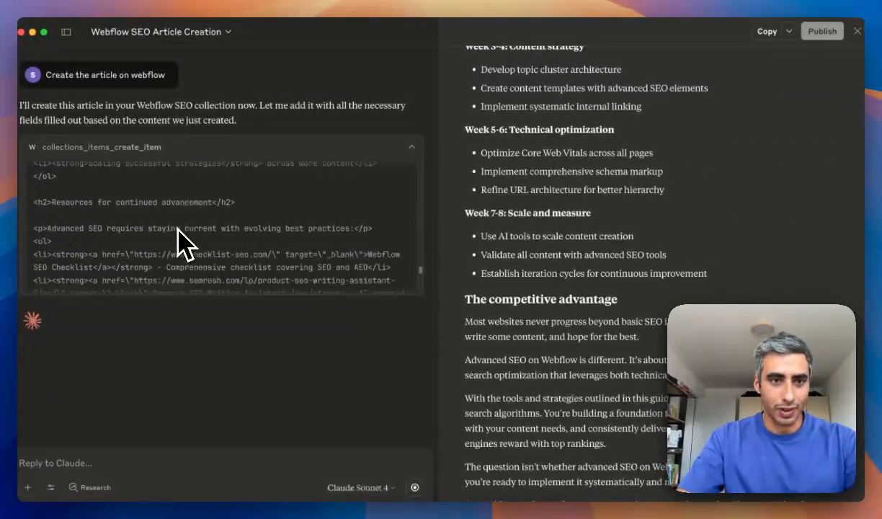
{"action": "scroll", "coordinate": [178, 229], "scroll_direction": "down", "scroll_amount": 10}
{"action": "scroll", "coordinate": [178, 229], "scroll_direction": "up", "scroll_amount": 1}
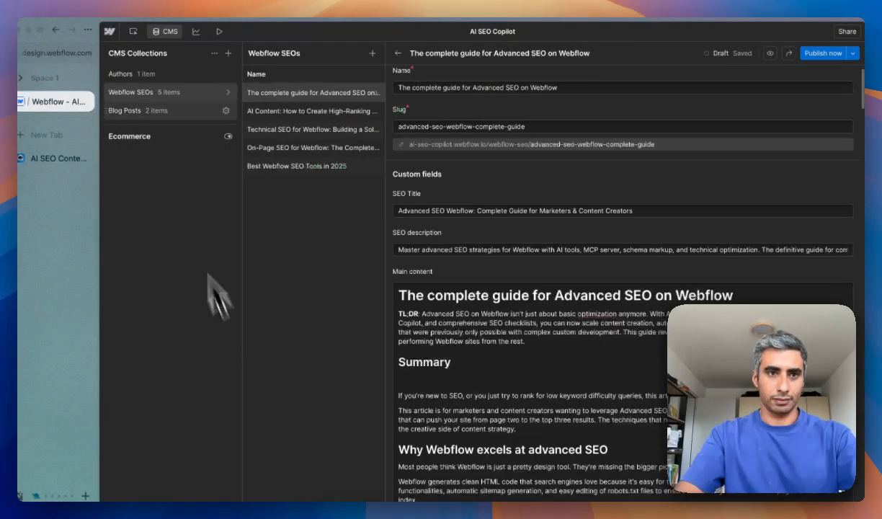
Step: In Webflow, reload the Webflow SEOs collection, open "The complete guide for Advanced SEO on Webflow" item and show its page in the designer
{"action": "left_click", "coordinate": [133, 75]}
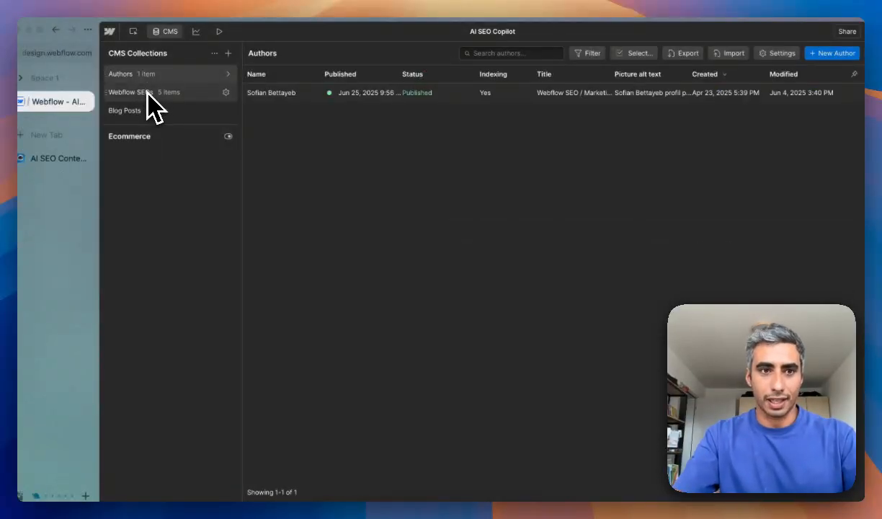
{"action": "left_click", "coordinate": [147, 92]}
{"action": "left_click", "coordinate": [276, 100]}
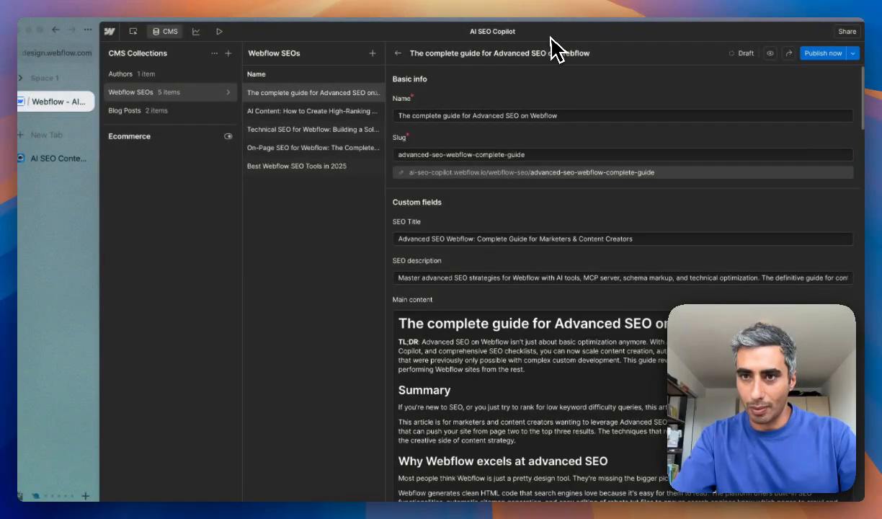
{"action": "left_click", "coordinate": [771, 55]}
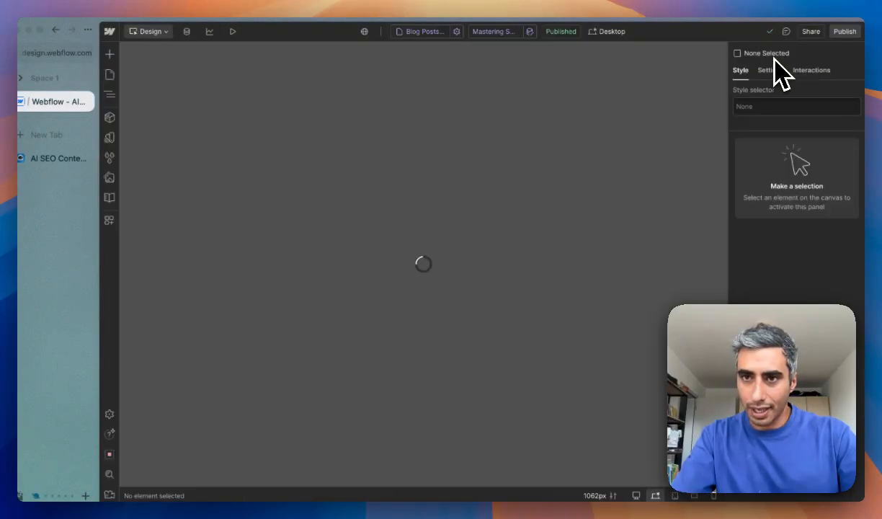
Step: Review the draft article on the page from its title and summary to the resources and getting started sections
{"action": "scroll", "coordinate": [393, 210], "scroll_direction": "down", "scroll_amount": 2}
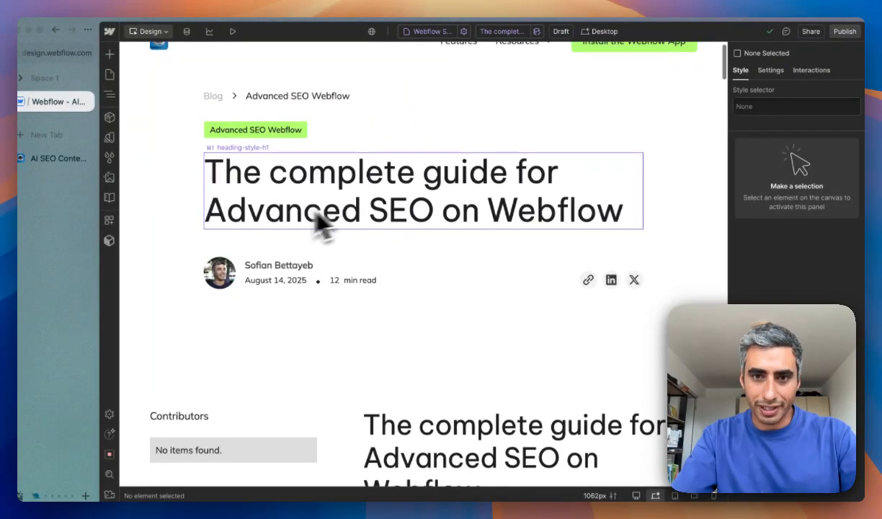
{"action": "scroll", "coordinate": [376, 211], "scroll_direction": "down", "scroll_amount": 10}
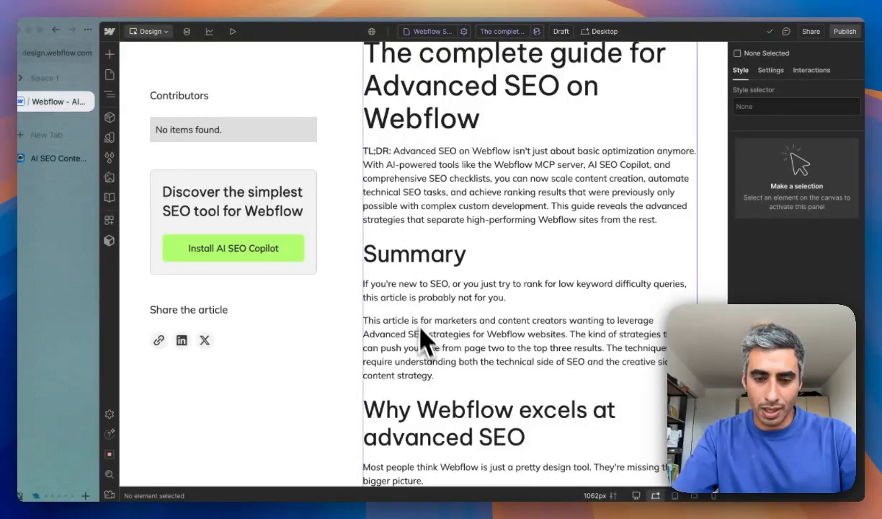
{"action": "scroll", "coordinate": [423, 341], "scroll_direction": "down", "scroll_amount": 7}
{"action": "scroll", "coordinate": [428, 357], "scroll_direction": "down", "scroll_amount": 20}
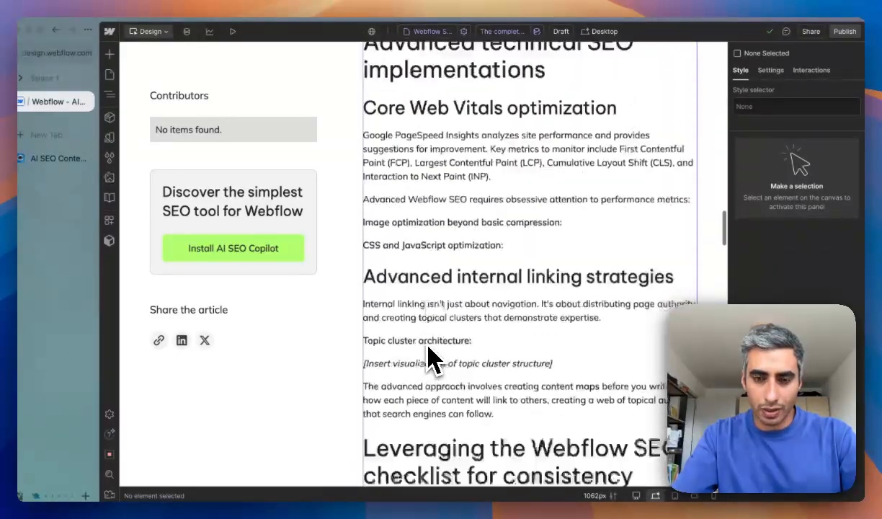
{"action": "scroll", "coordinate": [430, 361], "scroll_direction": "down", "scroll_amount": 10}
{"action": "scroll", "coordinate": [461, 324], "scroll_direction": "down", "scroll_amount": 2}
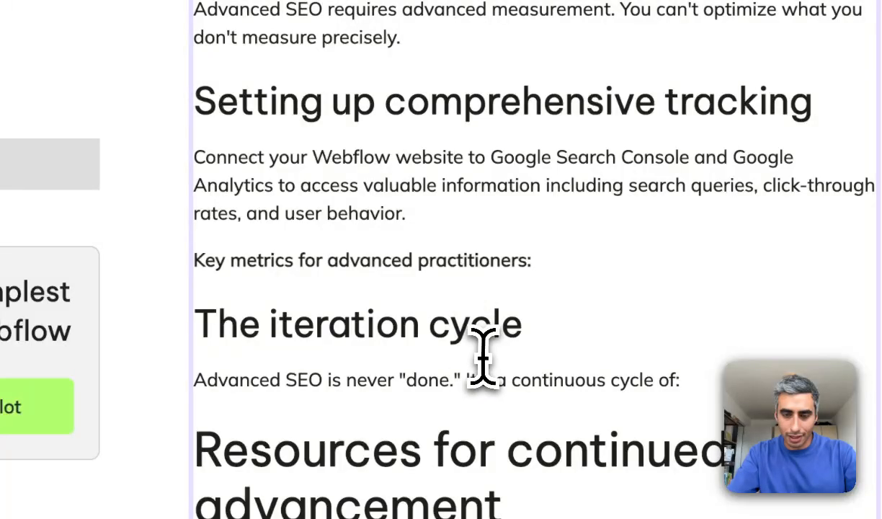
{"action": "scroll", "coordinate": [482, 354], "scroll_direction": "down", "scroll_amount": 3}
{"action": "scroll", "coordinate": [482, 354], "scroll_direction": "up", "scroll_amount": 2}
{"action": "scroll", "coordinate": [481, 354], "scroll_direction": "down", "scroll_amount": 10}
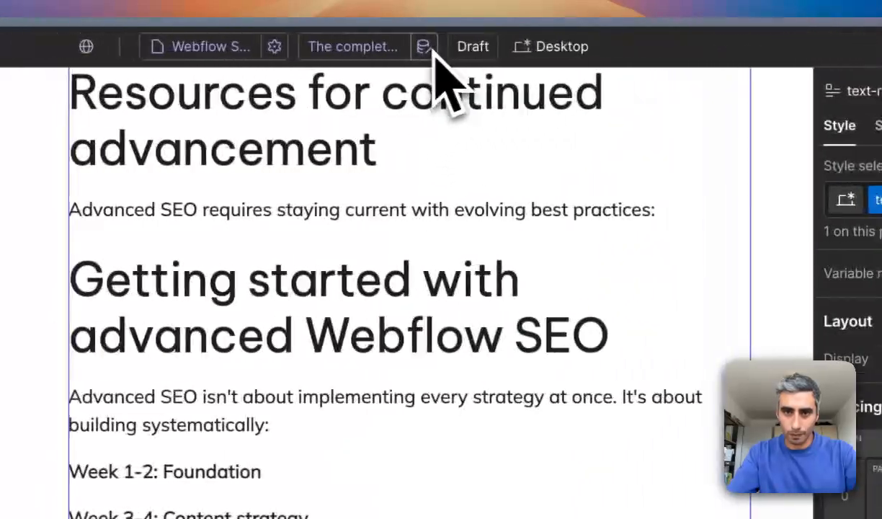
Step: Open the article's CMS fields and delete the "Getting started with advanced Webflow SEO" section, including its Week 1-2 to Week 7-8 lines, from the main content
{"action": "left_click", "coordinate": [464, 47]}
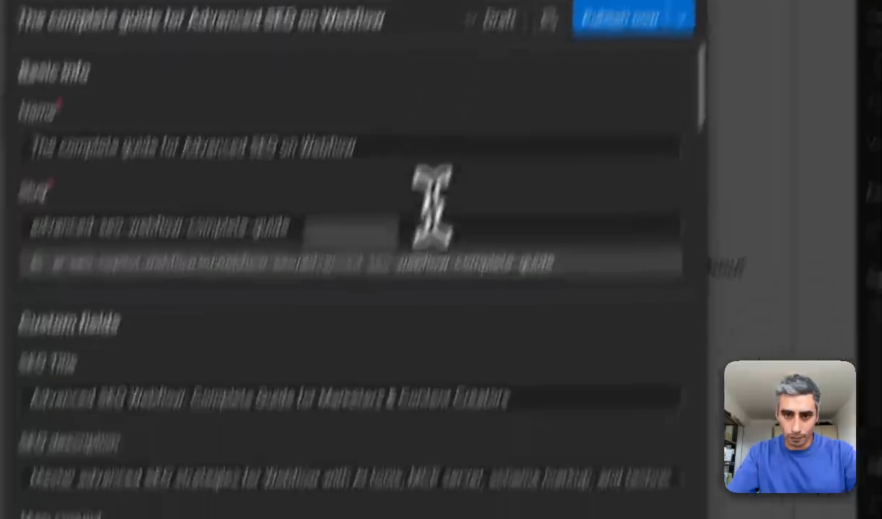
{"action": "scroll", "coordinate": [430, 206], "scroll_direction": "down", "scroll_amount": 8}
{"action": "scroll", "coordinate": [470, 129], "scroll_direction": "down", "scroll_amount": 15}
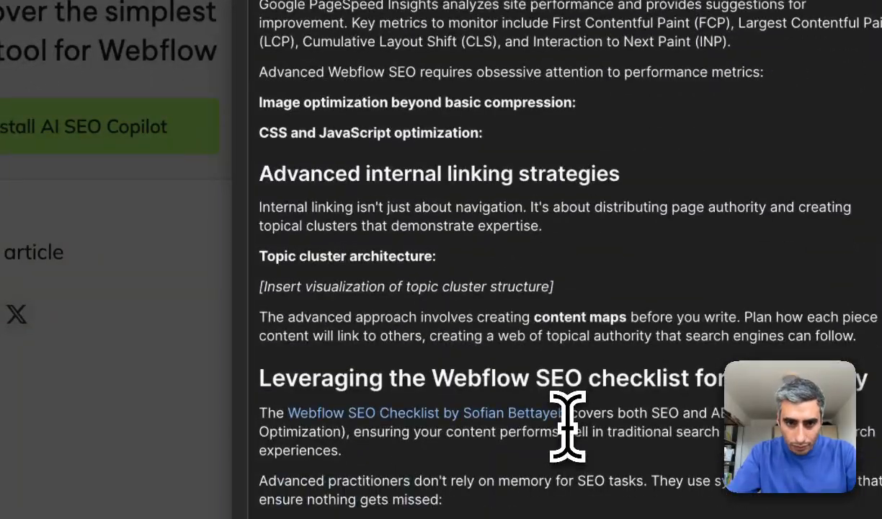
{"action": "scroll", "coordinate": [478, 248], "scroll_direction": "down", "scroll_amount": 3}
{"action": "scroll", "coordinate": [479, 249], "scroll_direction": "down", "scroll_amount": 15}
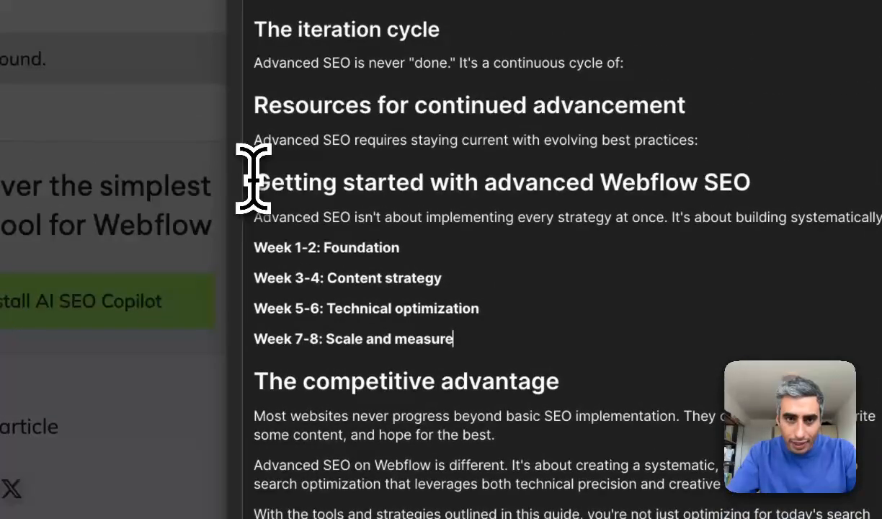
{"action": "left_click_drag", "start_coordinate": [257, 3], "coordinate": [548, 166]}
{"action": "key", "text": "BackSpace"}
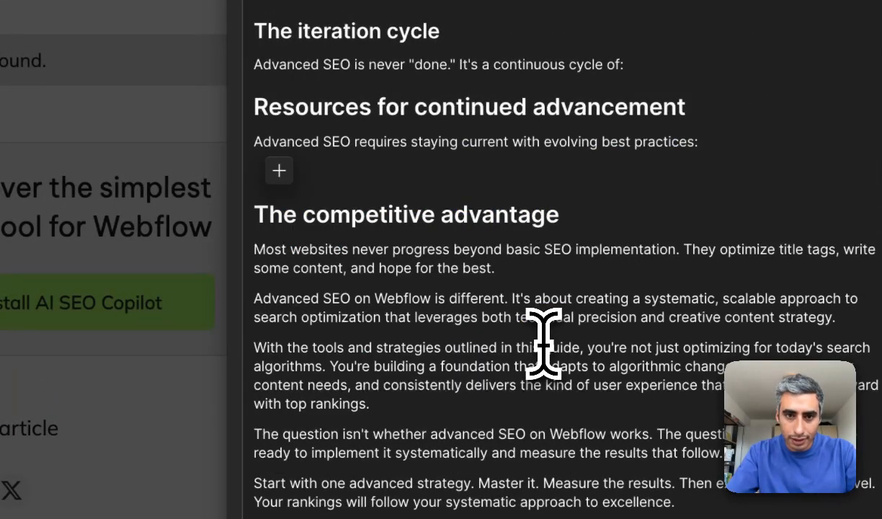
Step: Delete the main content from "Advanced measurement and iteration" through "Resources for continued advancement", up to "The competitive advantage"
{"action": "scroll", "coordinate": [548, 333], "scroll_direction": "down", "scroll_amount": 3}
{"action": "scroll", "coordinate": [584, 291], "scroll_direction": "up", "scroll_amount": 6}
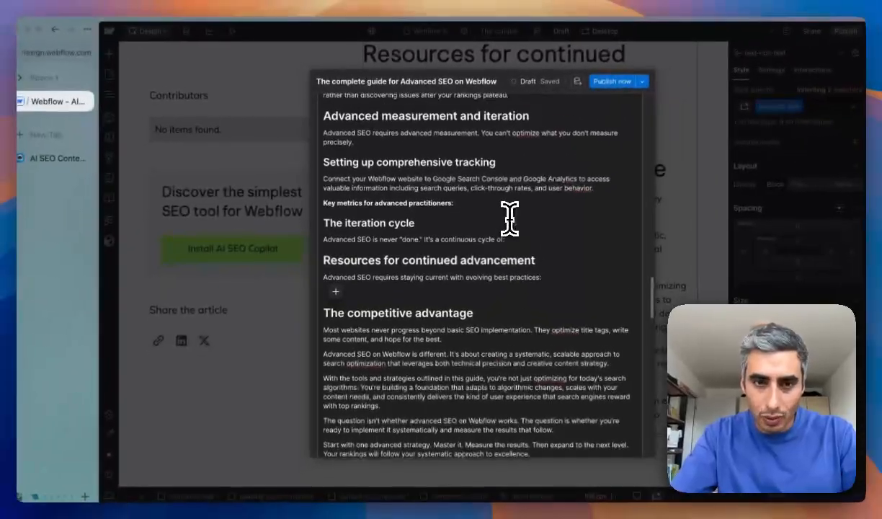
{"action": "scroll", "coordinate": [466, 236], "scroll_direction": "up", "scroll_amount": 3}
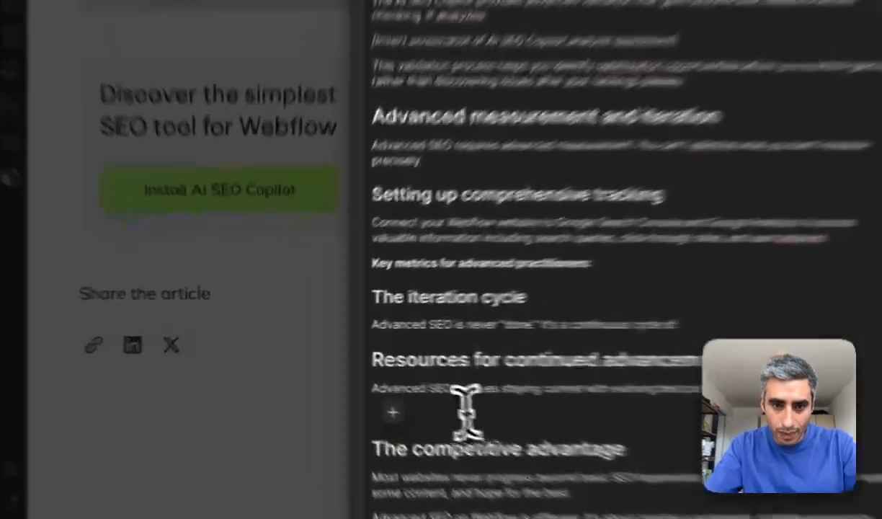
{"action": "left_click_drag", "start_coordinate": [382, 379], "coordinate": [320, 205]}
{"action": "key", "text": "BackSpace"}
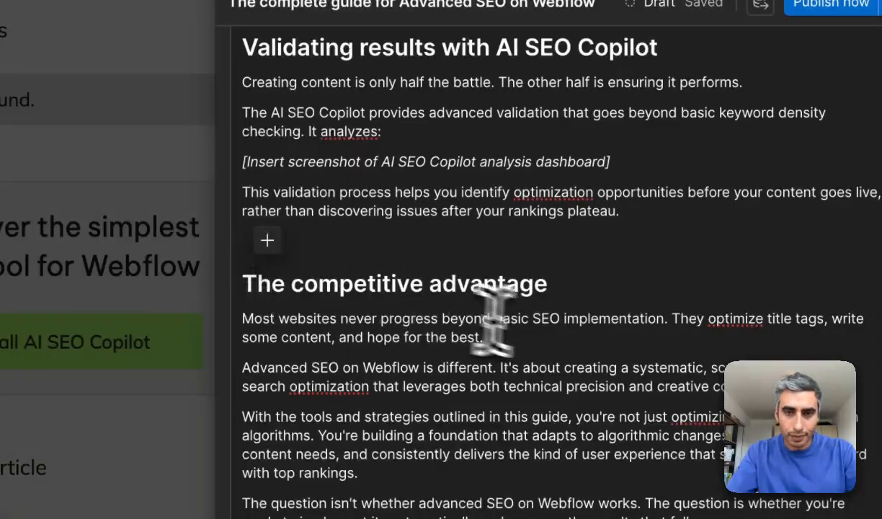
{"action": "scroll", "coordinate": [571, 195], "scroll_direction": "up", "scroll_amount": 1}
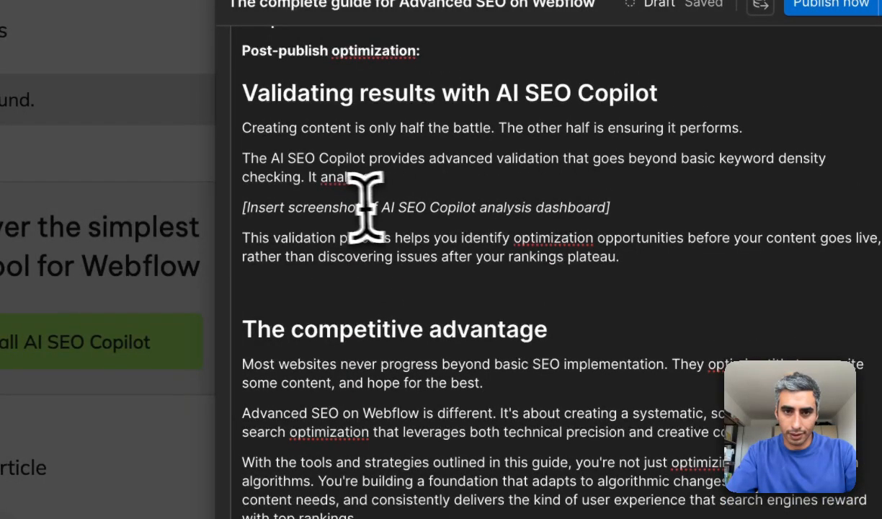
Step: Open the article's item in the full CMS view and go to the fields below its main content
{"action": "scroll", "coordinate": [366, 205], "scroll_direction": "up", "scroll_amount": 3}
{"action": "scroll", "coordinate": [389, 216], "scroll_direction": "up", "scroll_amount": 10}
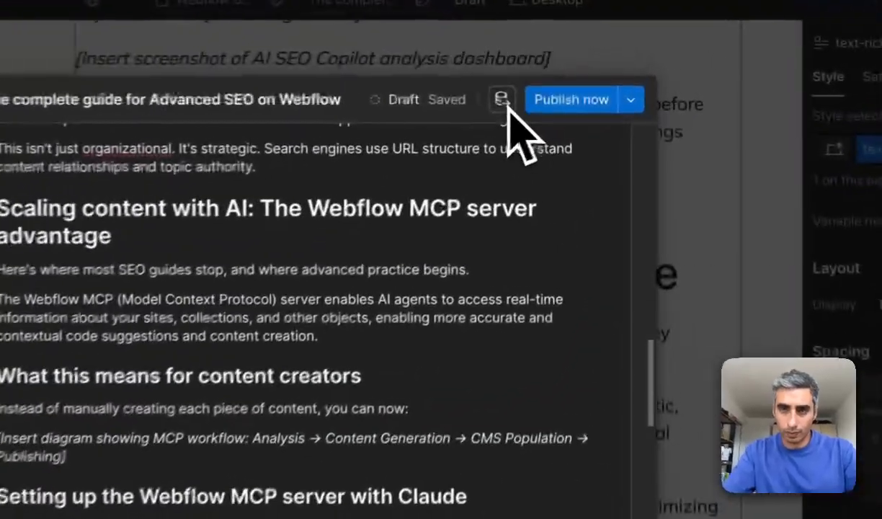
{"action": "left_click", "coordinate": [577, 82]}
{"action": "scroll", "coordinate": [453, 310], "scroll_direction": "down", "scroll_amount": 15}
{"action": "scroll", "coordinate": [449, 295], "scroll_direction": "down", "scroll_amount": 10}
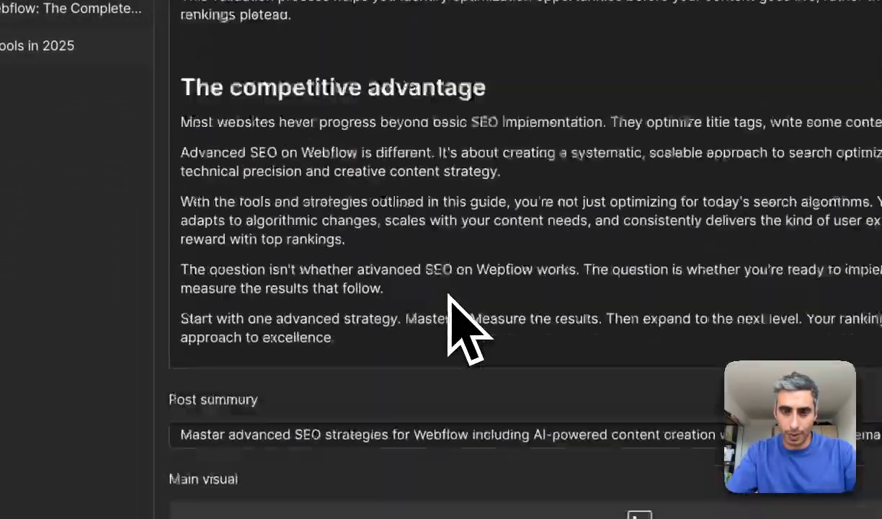
{"action": "scroll", "coordinate": [448, 295], "scroll_direction": "up", "scroll_amount": 6}
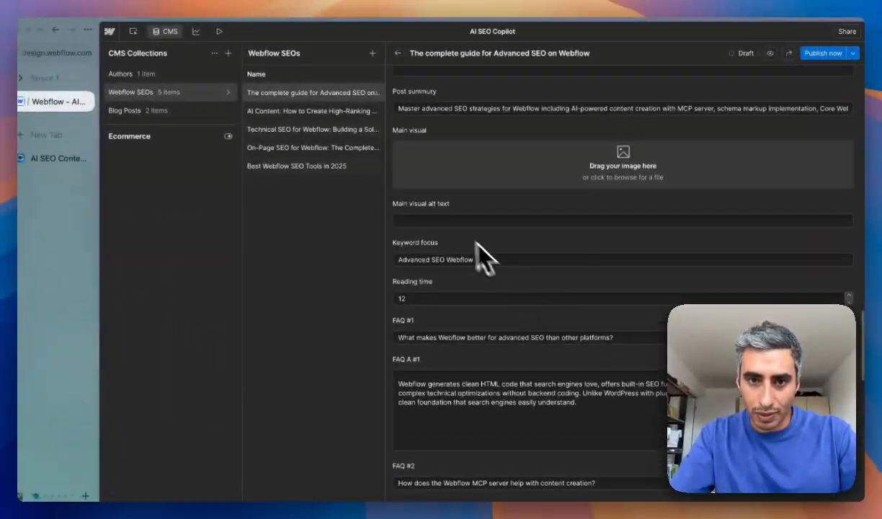
Step: Set the article's reading time to 8 in its CMS fields
{"action": "left_click", "coordinate": [481, 258]}
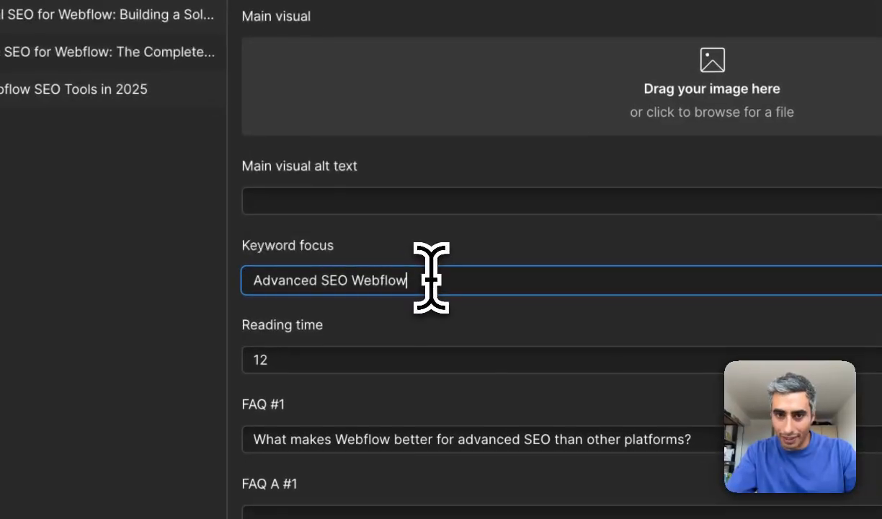
{"action": "scroll", "coordinate": [425, 277], "scroll_direction": "down", "scroll_amount": 2}
{"action": "scroll", "coordinate": [357, 257], "scroll_direction": "down", "scroll_amount": 1}
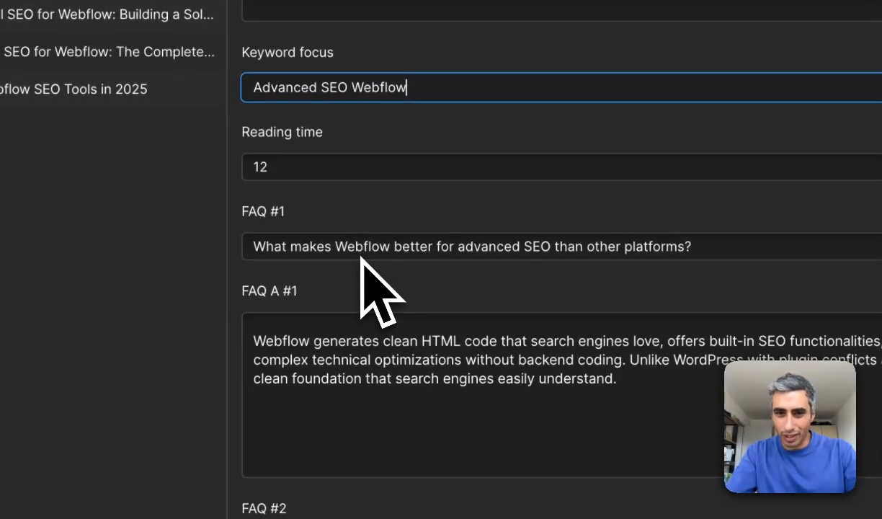
{"action": "left_click", "coordinate": [319, 168]}
{"action": "key", "text": "BackSpace"}
{"action": "key", "text": "BackSpace"}
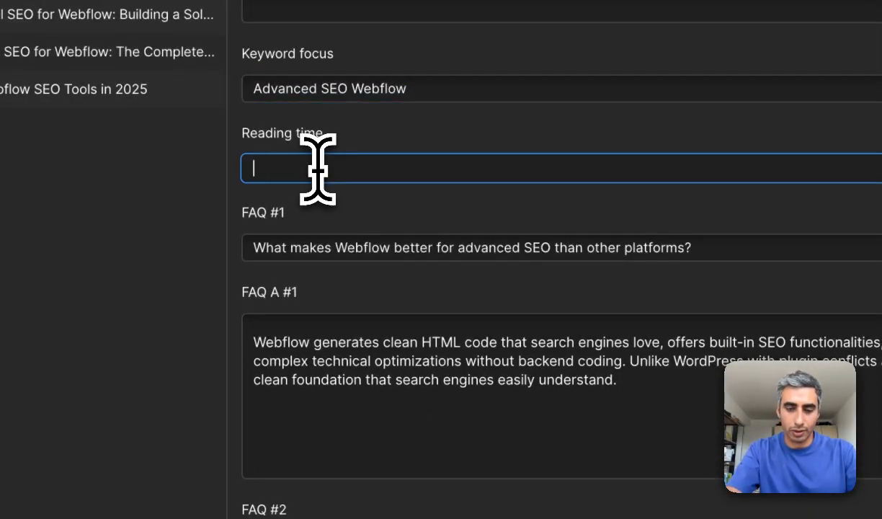
{"action": "type", "text": "8"}
{"action": "left_click", "coordinate": [495, 229]}
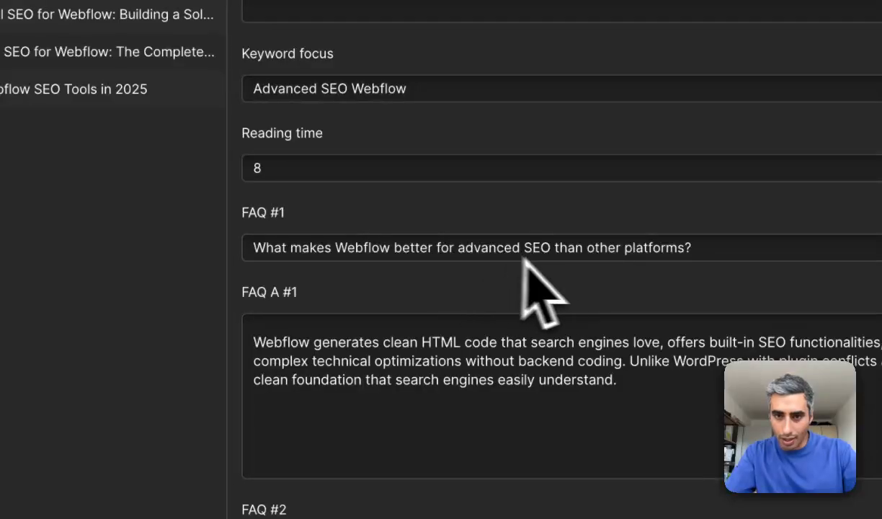
Step: Review the article's FAQ fields and go back over its main content in the CMS item
{"action": "scroll", "coordinate": [519, 349], "scroll_direction": "down", "scroll_amount": 1}
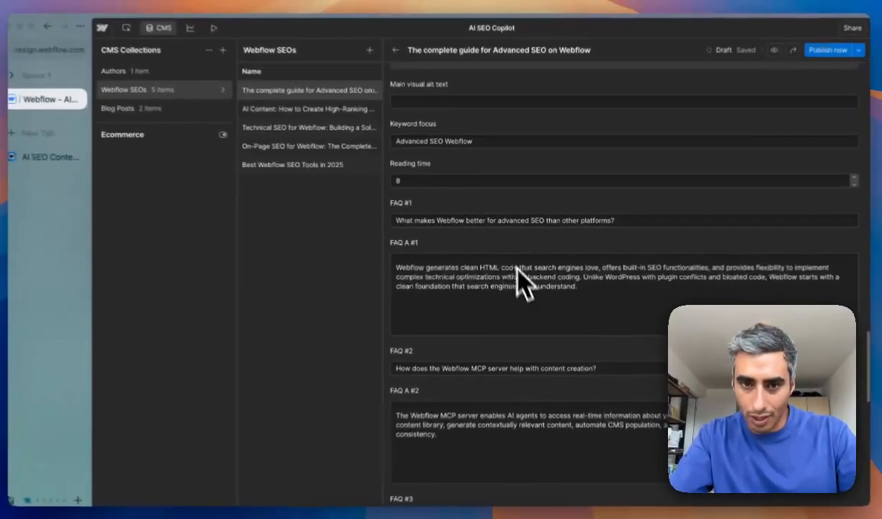
{"action": "scroll", "coordinate": [536, 313], "scroll_direction": "down", "scroll_amount": 10}
{"action": "scroll", "coordinate": [544, 320], "scroll_direction": "up", "scroll_amount": 15}
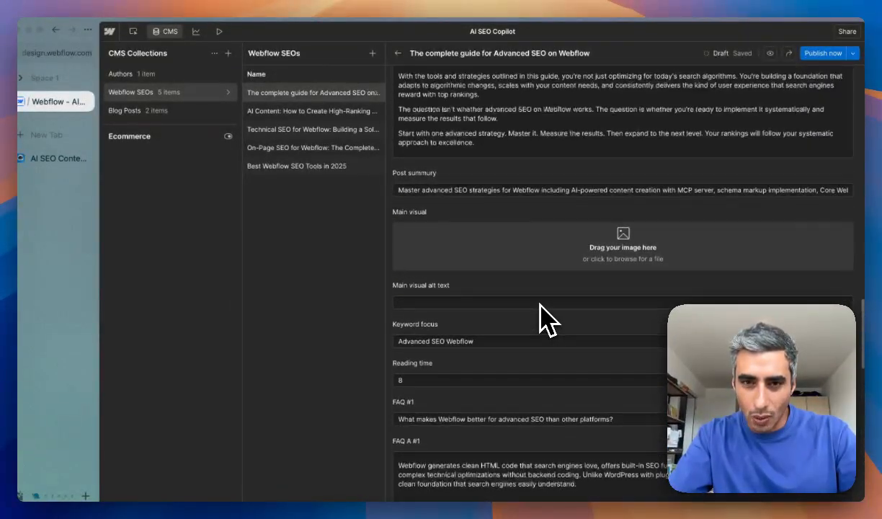
{"action": "scroll", "coordinate": [544, 317], "scroll_direction": "up", "scroll_amount": 10}
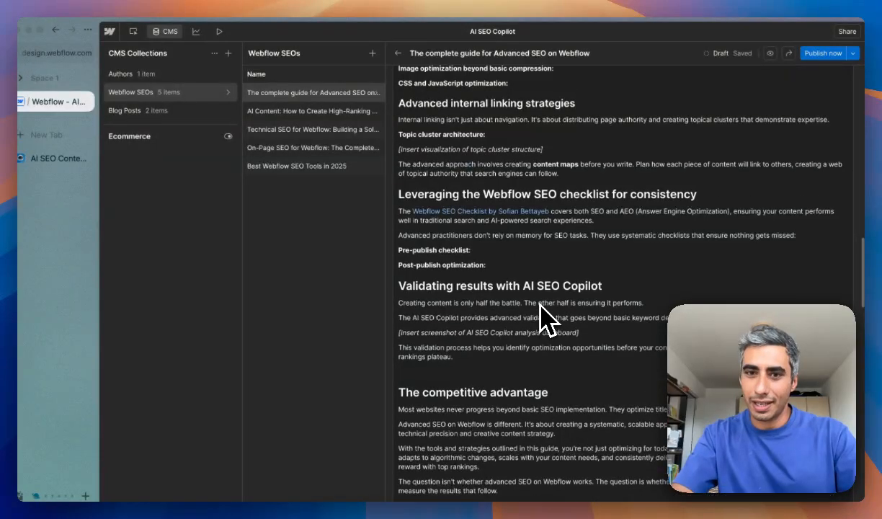
{"action": "scroll", "coordinate": [545, 317], "scroll_direction": "up", "scroll_amount": 15}
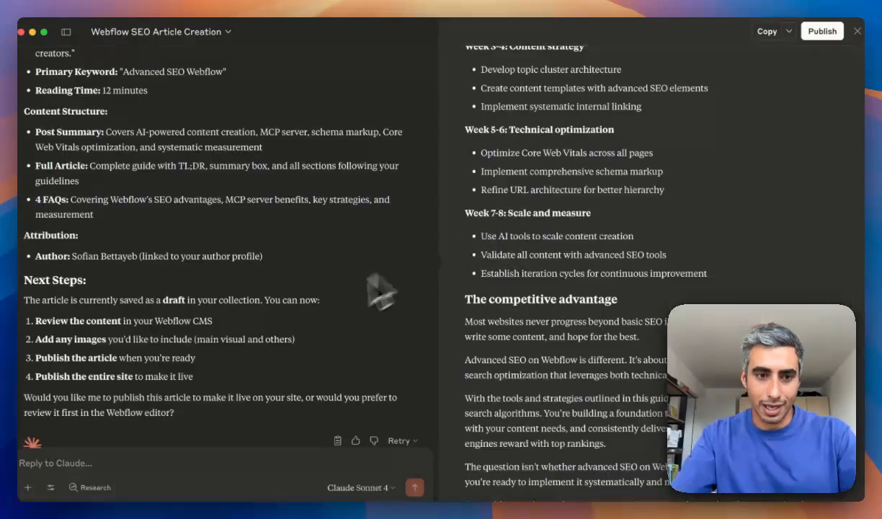
Step: Switch to Claude and send "Can you add some internal links between the article of the Webflow SEO collection"
{"action": "scroll", "coordinate": [285, 350], "scroll_direction": "down", "scroll_amount": 2}
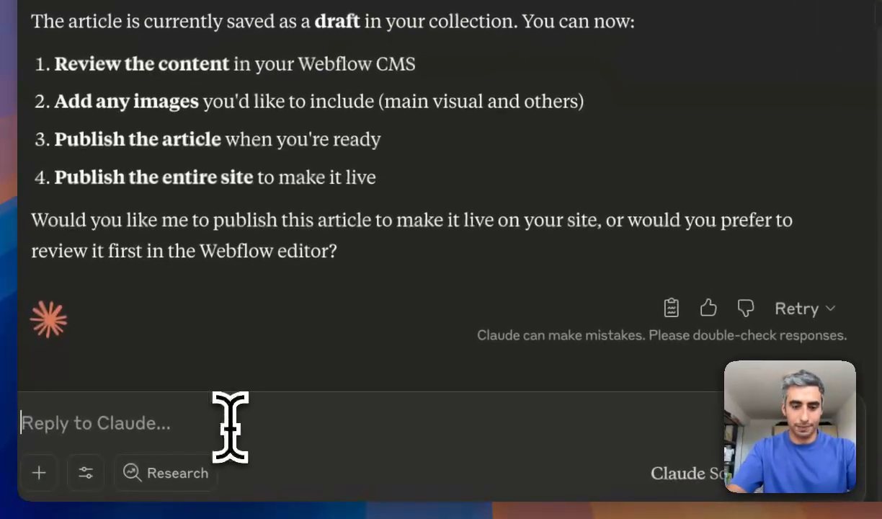
{"action": "type", "text": "d"}
{"action": "type", "text": "an you a"}
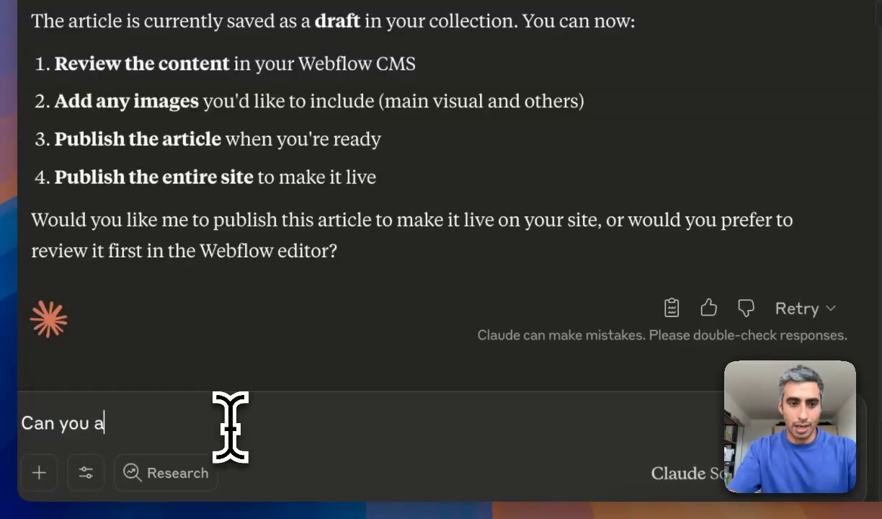
{"action": "type", "text": "dd some internal links between the article of the Webflow SEO collection"}
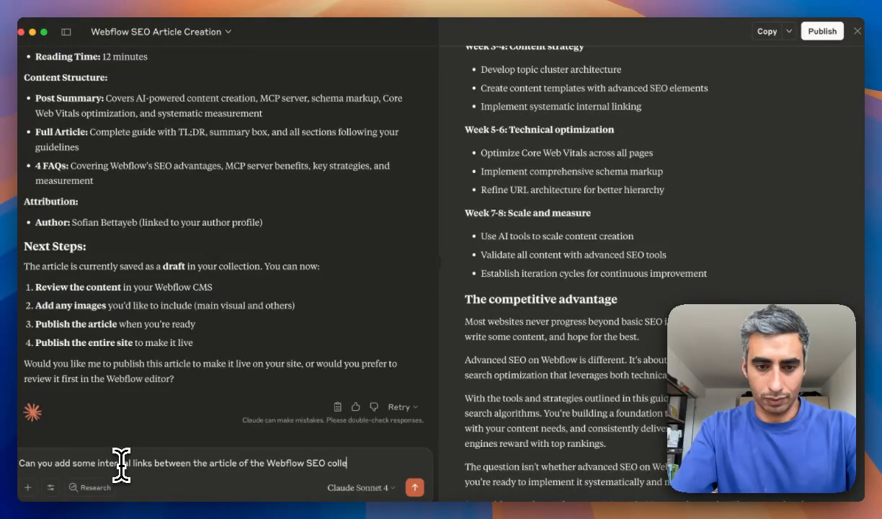
{"action": "key", "text": "Return"}
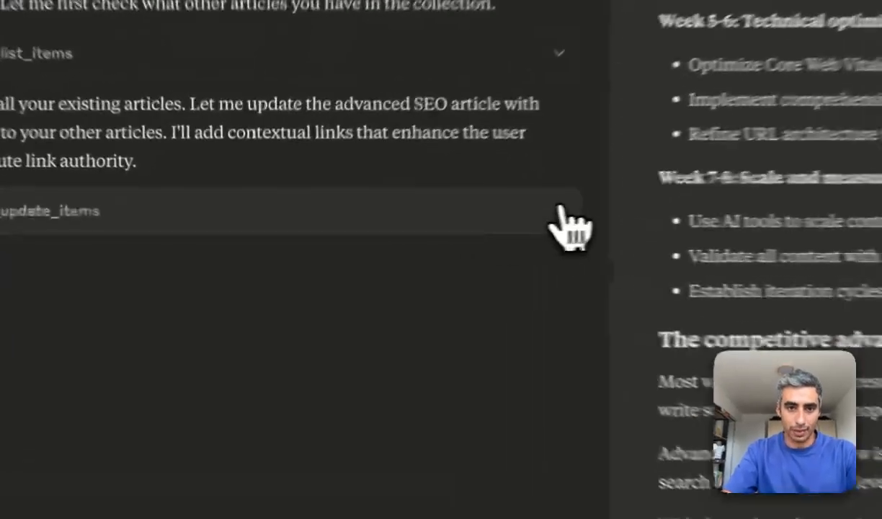
Step: Expand Claude's collections_items_update_items call and examine the article content it is writing
{"action": "left_click", "coordinate": [405, 230]}
{"action": "scroll", "coordinate": [281, 306], "scroll_direction": "down", "scroll_amount": 10}
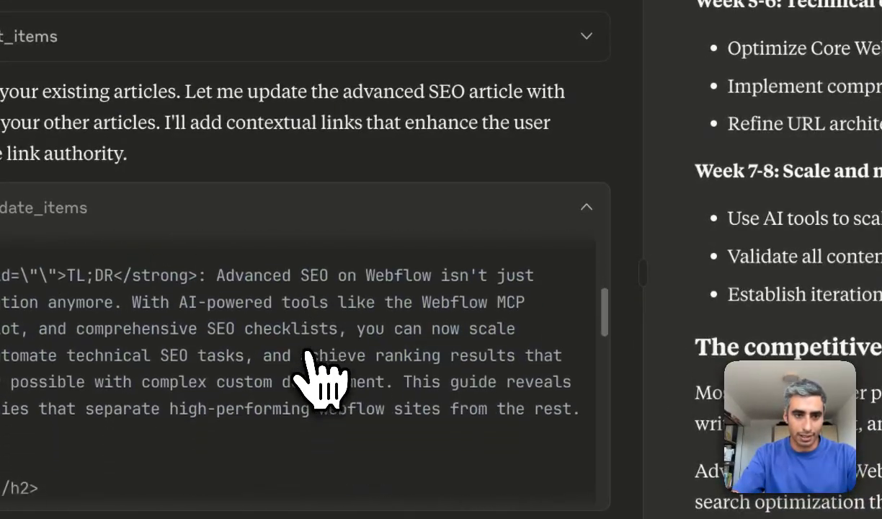
{"action": "scroll", "coordinate": [308, 354], "scroll_direction": "down", "scroll_amount": 5}
Step: Reload the article's CMS item in Webflow, and examine the SEO checklist link in Claude's update call
{"action": "scroll", "coordinate": [309, 354], "scroll_direction": "up", "scroll_amount": 15}
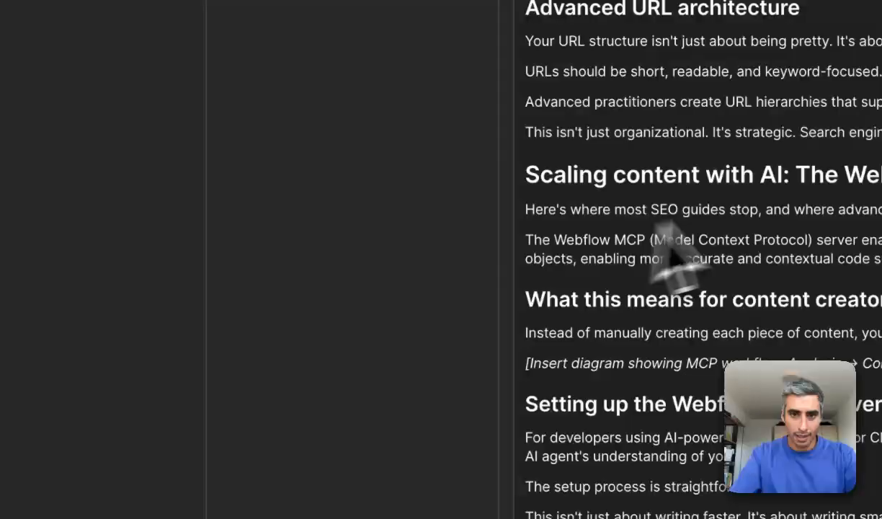
{"action": "scroll", "coordinate": [639, 250], "scroll_direction": "up", "scroll_amount": 15}
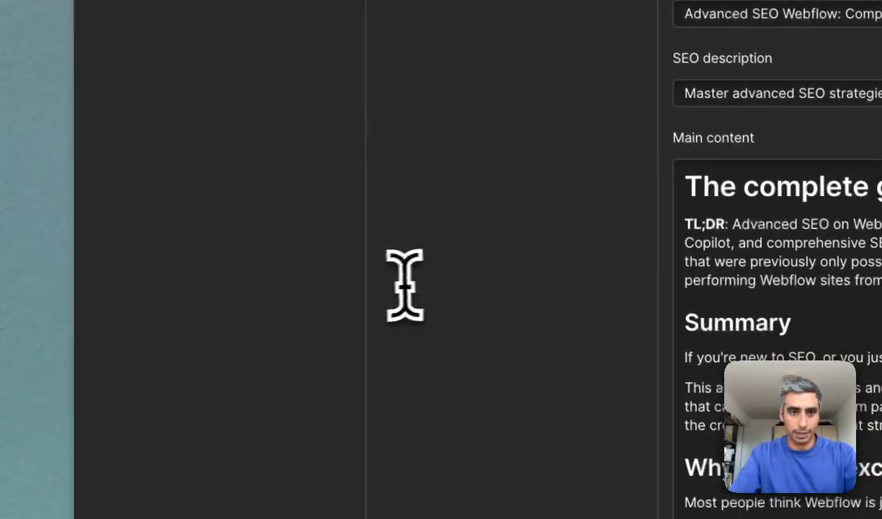
{"action": "key", "text": "super+r"}
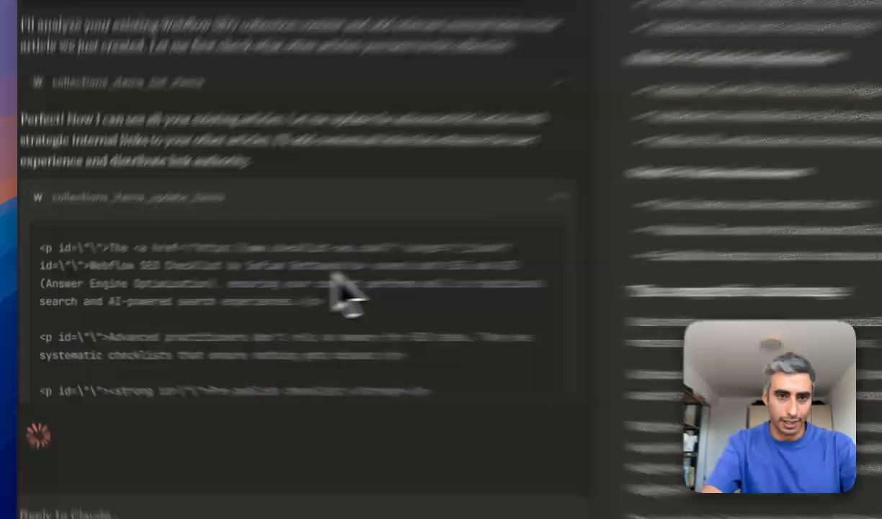
{"action": "double_click", "coordinate": [189, 270]}
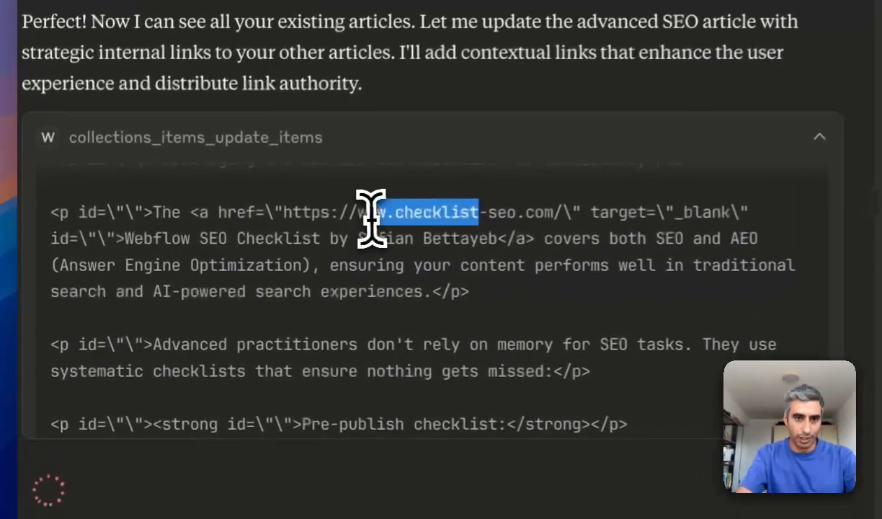
{"action": "left_click", "coordinate": [189, 271]}
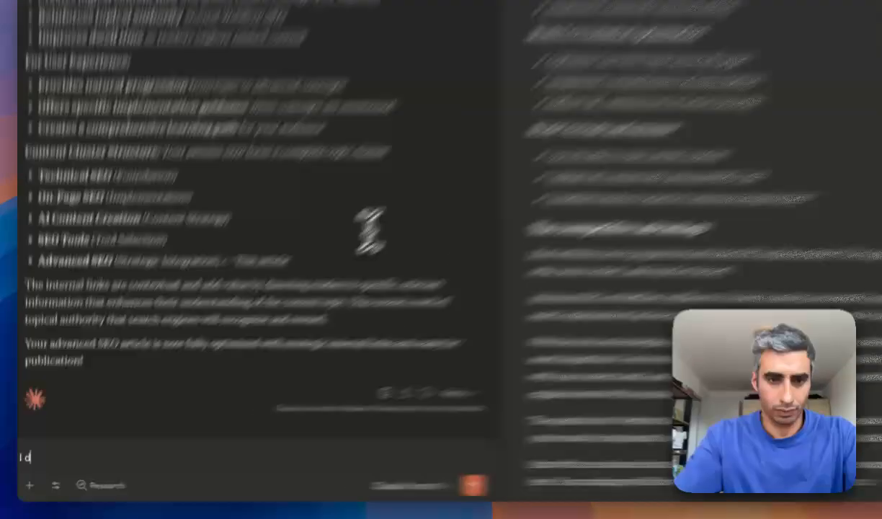
Step: Send Claude the reply "I don't see the links"
{"action": "type", "text": "dont'"}
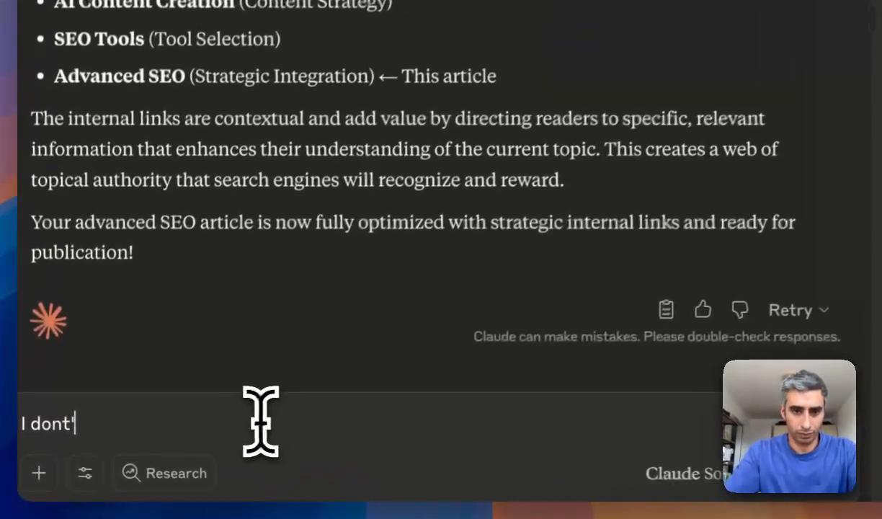
{"action": "key", "text": "BackSpace"}
{"action": "key", "text": "BackSpace"}
{"action": "type", "text": "'t"}
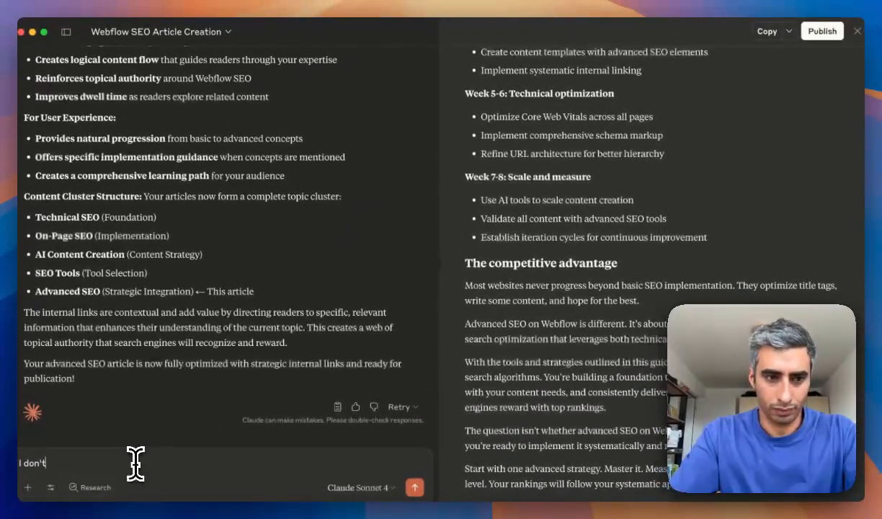
{"action": "type", "text": " see the link"}
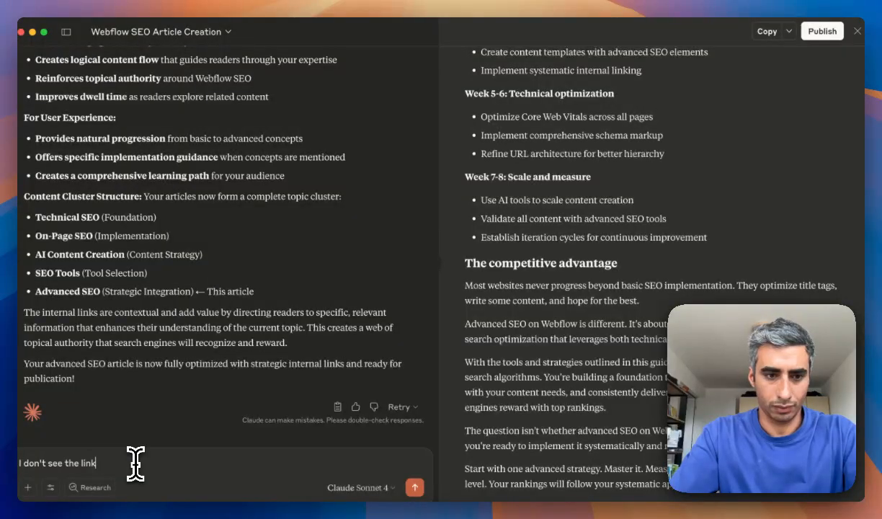
{"action": "type", "text": "s"}
{"action": "key", "text": "Return"}
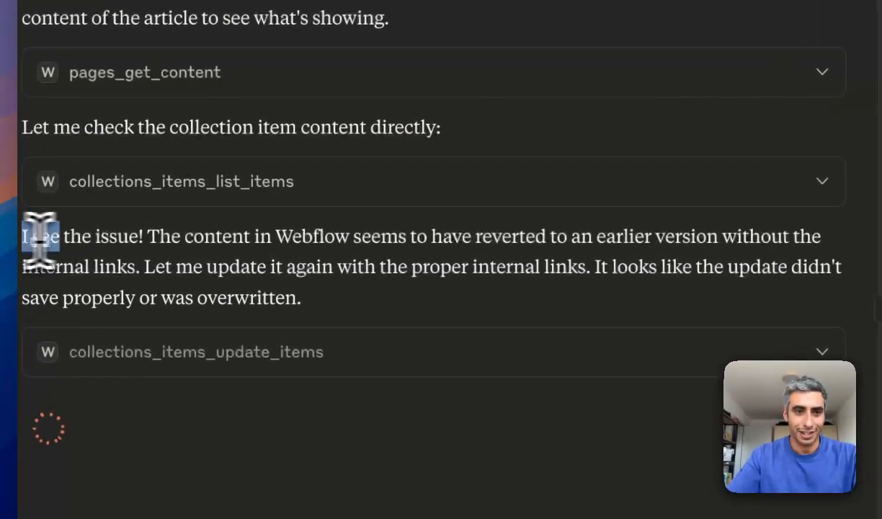
Step: Read Claude's explanation of why the internal links are missing from the article
{"action": "left_click_drag", "start_coordinate": [21, 228], "coordinate": [208, 243]}
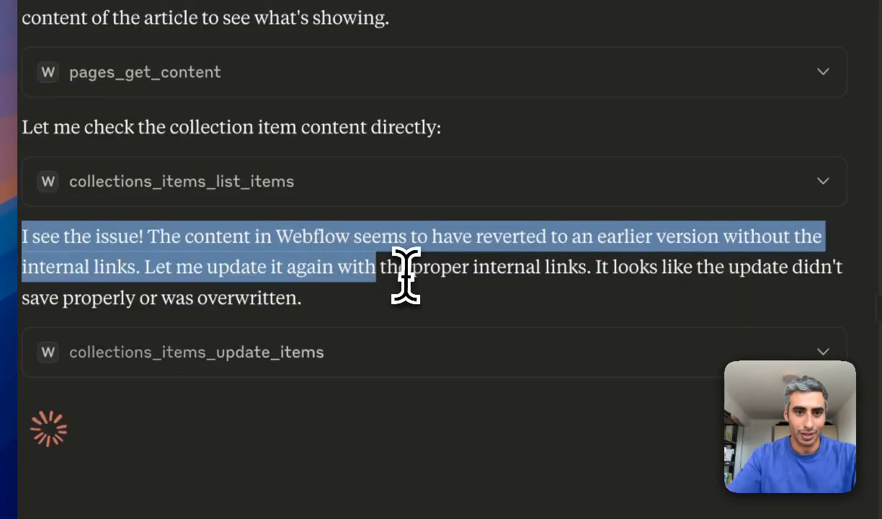
{"action": "left_click_drag", "start_coordinate": [405, 275], "coordinate": [404, 276]}
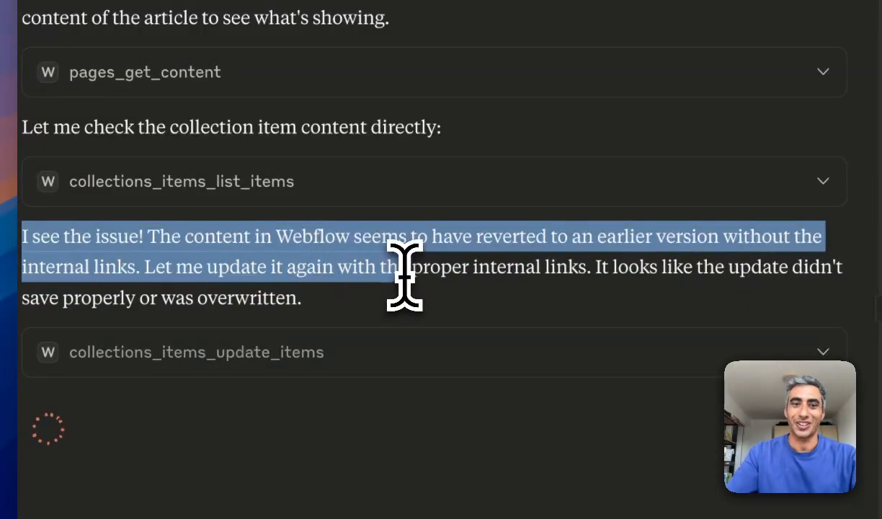
{"action": "left_click", "coordinate": [404, 274]}
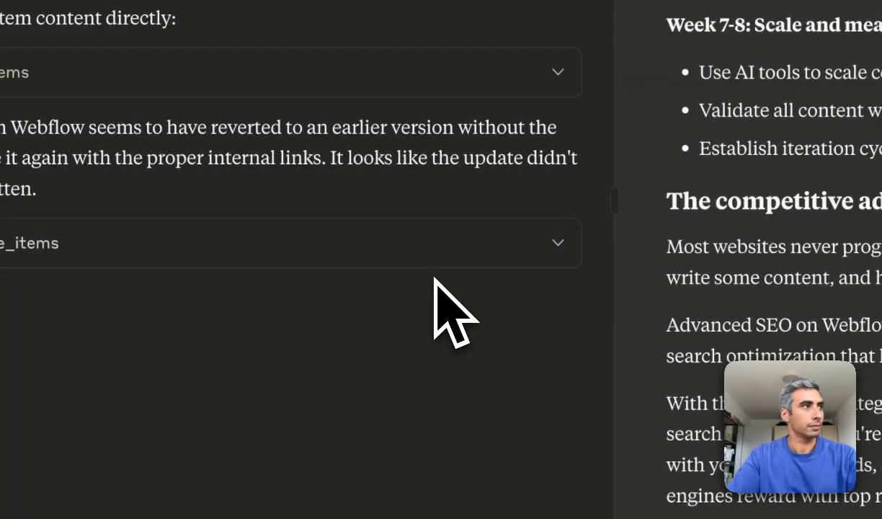
Step: Expand the new collections_items_update_items call and look for internal links from the MCP setup section back to "Advanced URL architecture"
{"action": "left_click", "coordinate": [419, 243]}
{"action": "scroll", "coordinate": [472, 276], "scroll_direction": "down", "scroll_amount": 10}
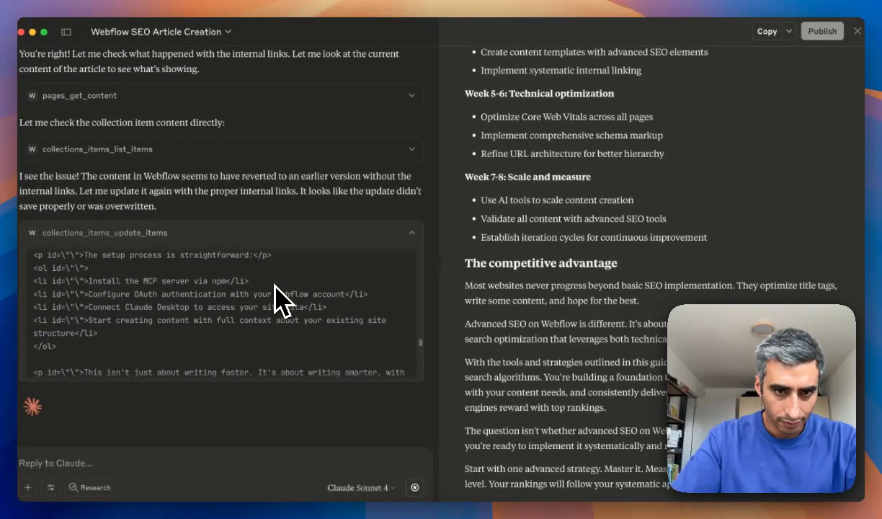
{"action": "scroll", "coordinate": [266, 306], "scroll_direction": "up", "scroll_amount": 3}
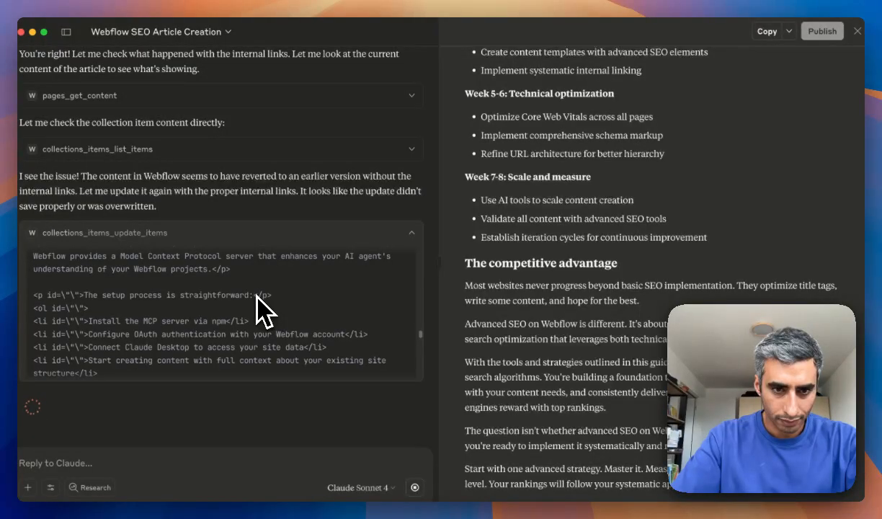
{"action": "scroll", "coordinate": [257, 310], "scroll_direction": "up", "scroll_amount": 3}
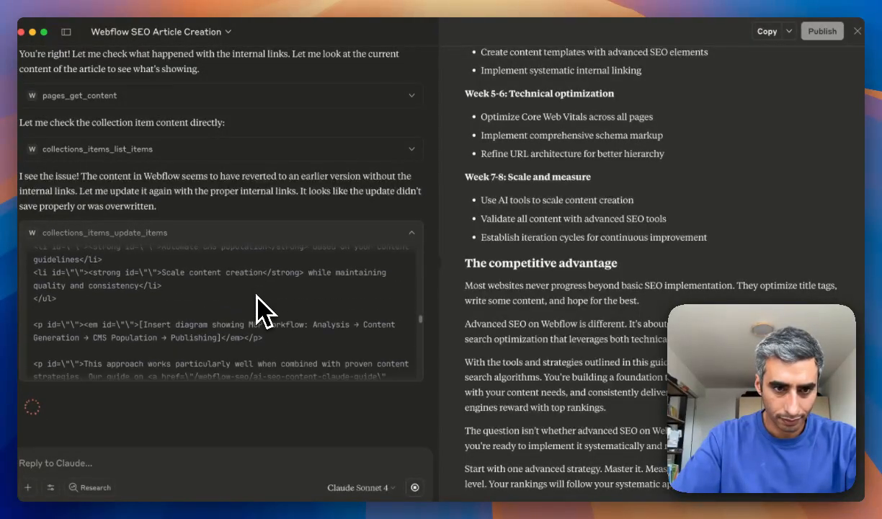
{"action": "scroll", "coordinate": [257, 309], "scroll_direction": "up", "scroll_amount": 5}
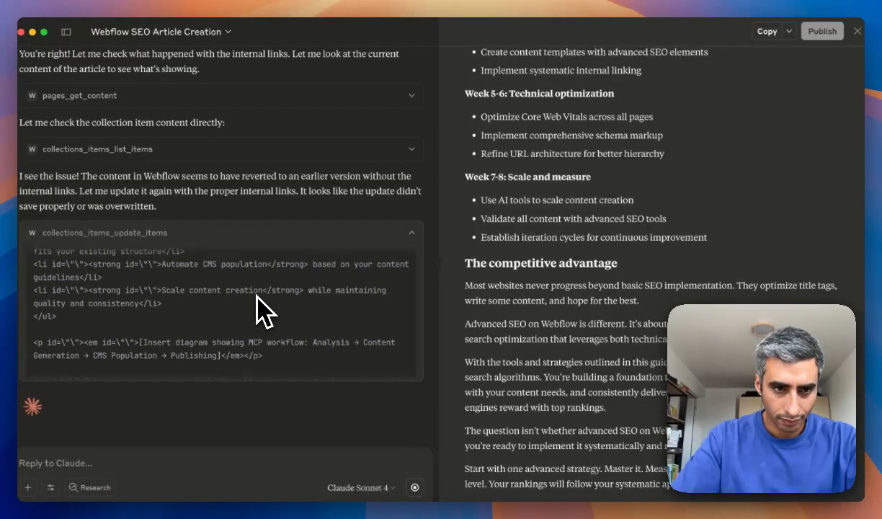
{"action": "scroll", "coordinate": [257, 310], "scroll_direction": "up", "scroll_amount": 5}
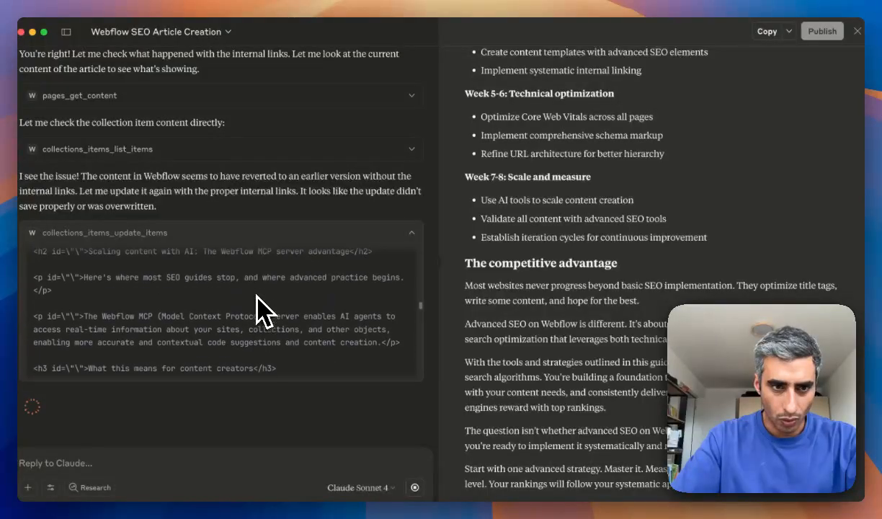
{"action": "scroll", "coordinate": [258, 310], "scroll_direction": "up", "scroll_amount": 5}
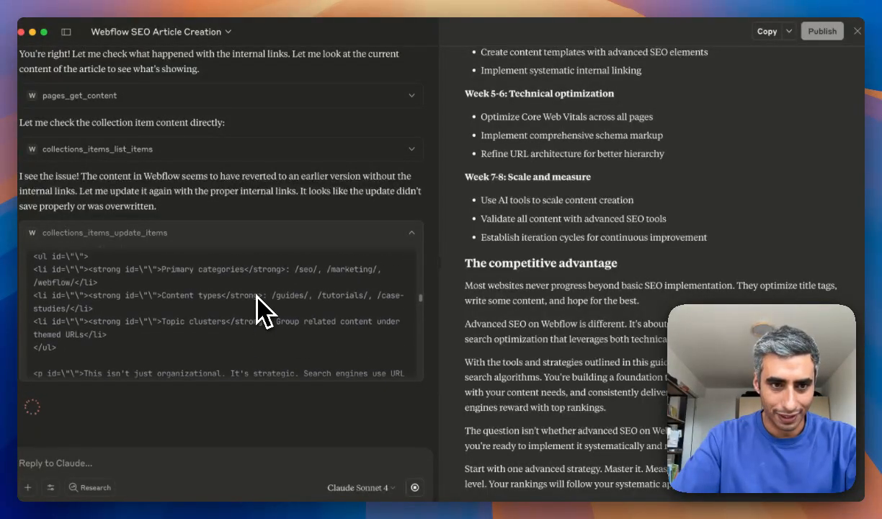
{"action": "scroll", "coordinate": [257, 310], "scroll_direction": "up", "scroll_amount": 5}
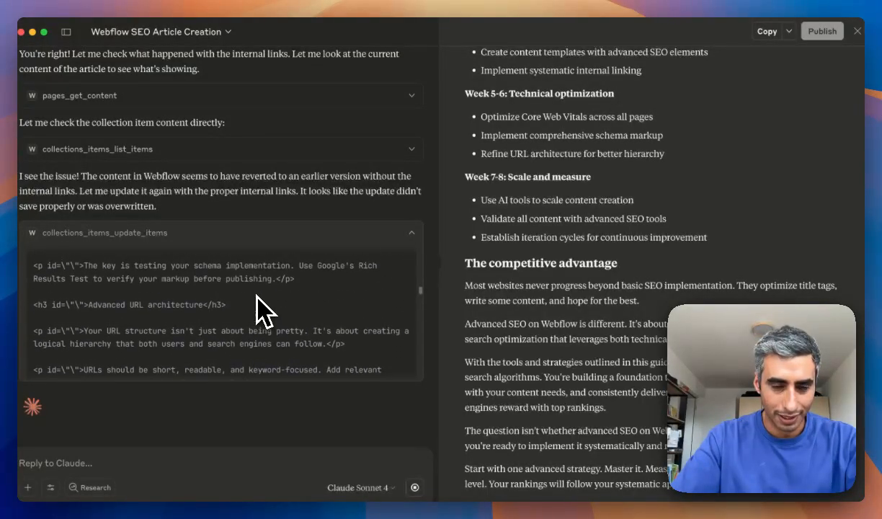
Step: Search the collections_items_update_items call for the internal link to the technical SEO for Webflow guide and highlight its href
{"action": "scroll", "coordinate": [257, 310], "scroll_direction": "up", "scroll_amount": 5}
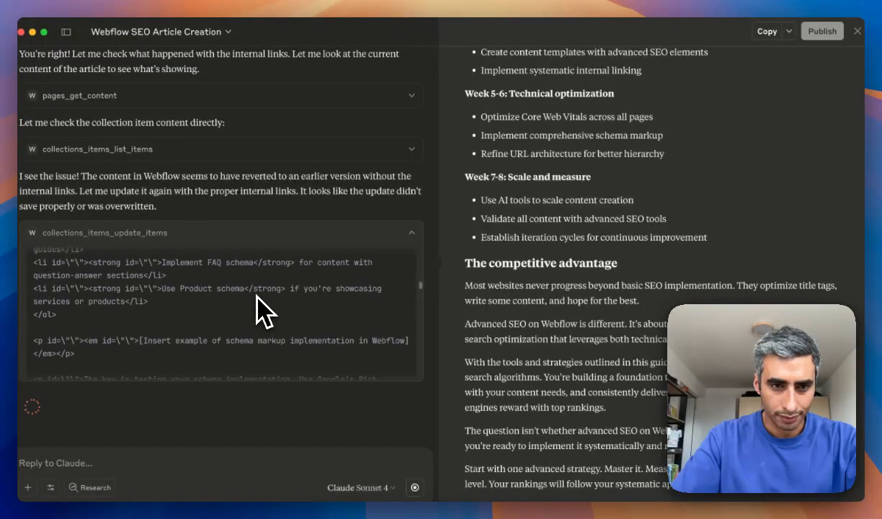
{"action": "scroll", "coordinate": [257, 310], "scroll_direction": "up", "scroll_amount": 5}
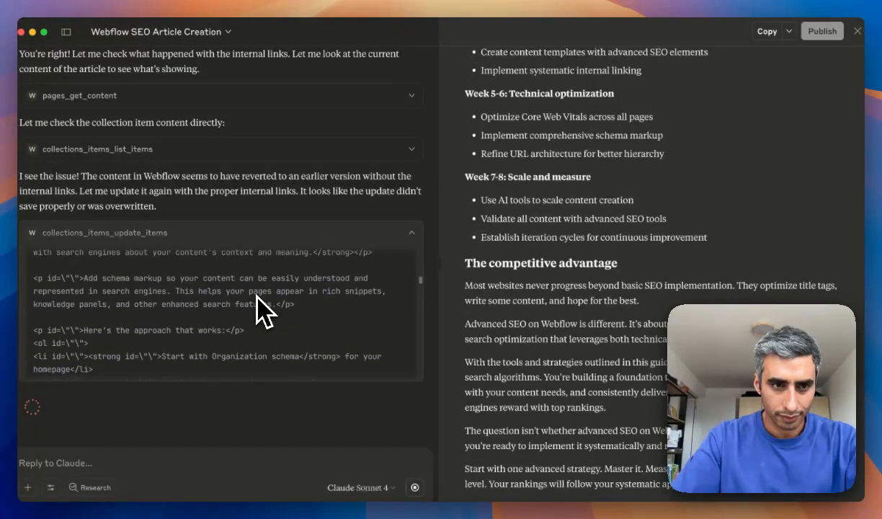
{"action": "scroll", "coordinate": [266, 312], "scroll_direction": "up", "scroll_amount": 2}
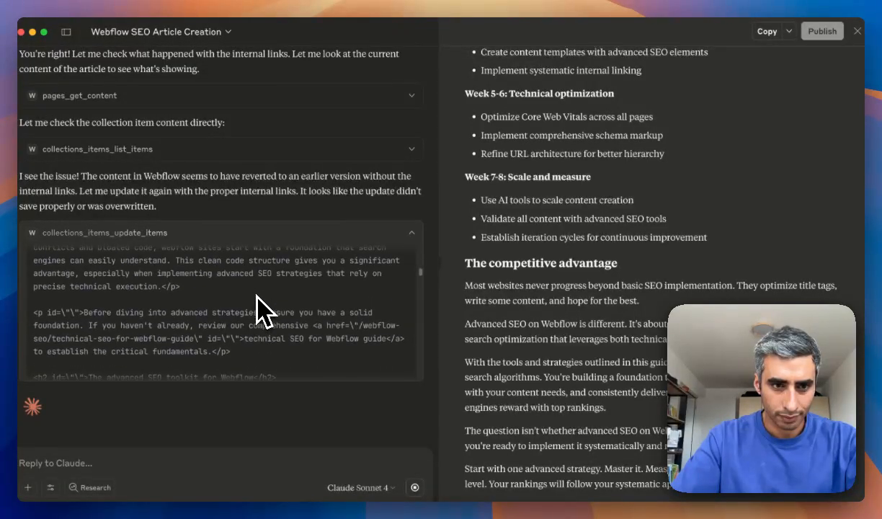
{"action": "scroll", "coordinate": [257, 310], "scroll_direction": "down", "scroll_amount": 1}
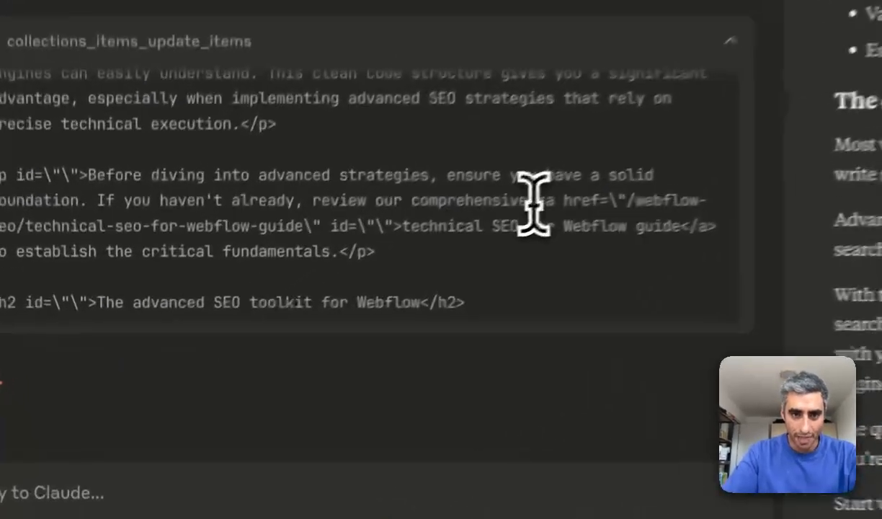
{"action": "left_click_drag", "start_coordinate": [326, 313], "coordinate": [201, 335]}
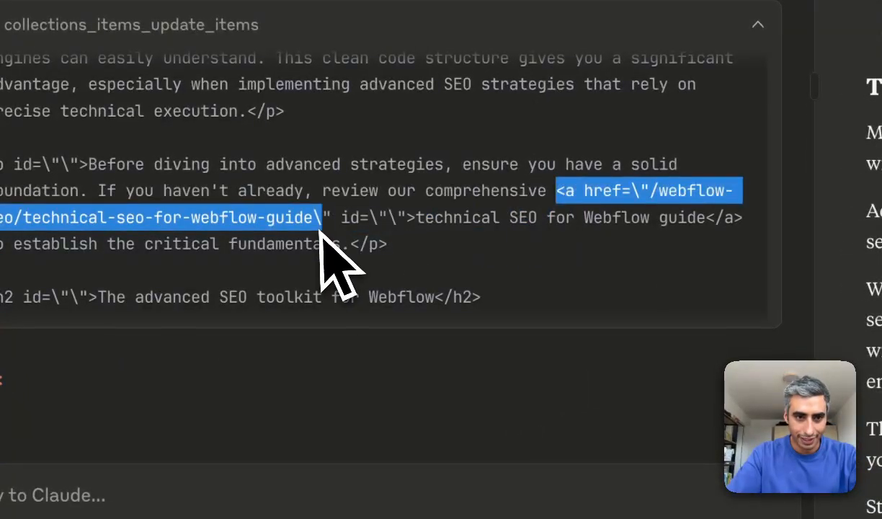
{"action": "scroll", "coordinate": [326, 212], "scroll_direction": "up", "scroll_amount": 2}
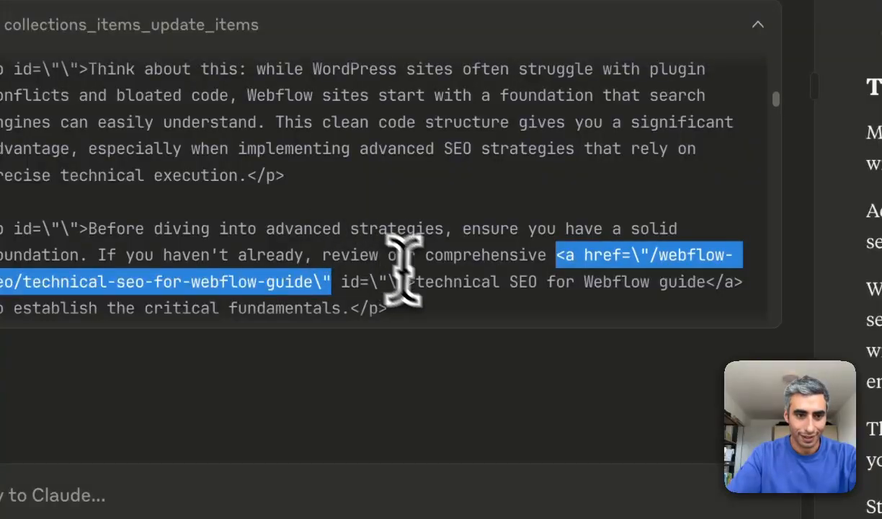
Step: Reload the article in Webflow and read Claude's summary of the internal links it added
{"action": "scroll", "coordinate": [433, 295], "scroll_direction": "down", "scroll_amount": 10}
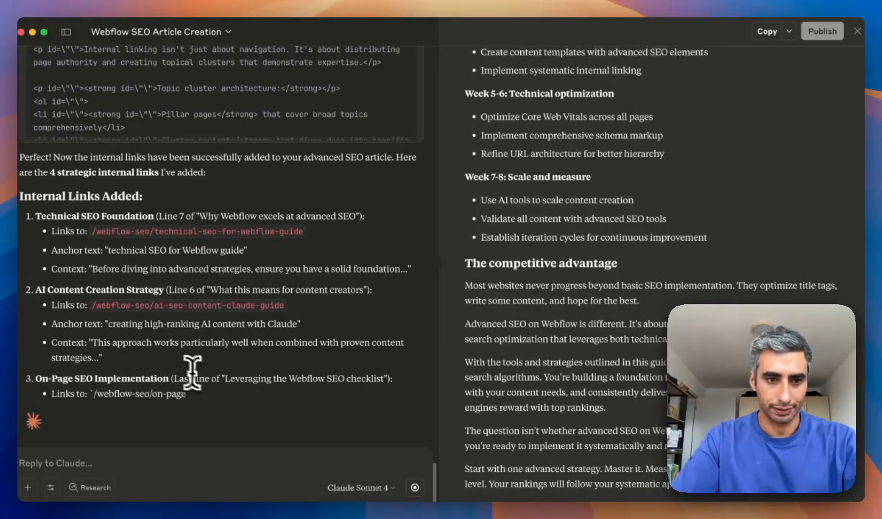
{"action": "key", "text": "super+Tab"}
{"action": "key", "text": "super+r"}
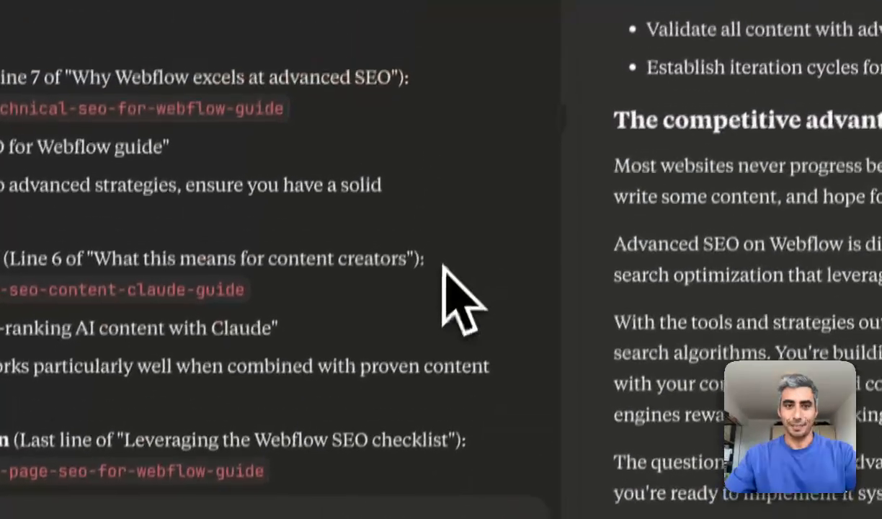
{"action": "scroll", "coordinate": [458, 302], "scroll_direction": "down", "scroll_amount": 3}
{"action": "scroll", "coordinate": [447, 302], "scroll_direction": "down", "scroll_amount": 5}
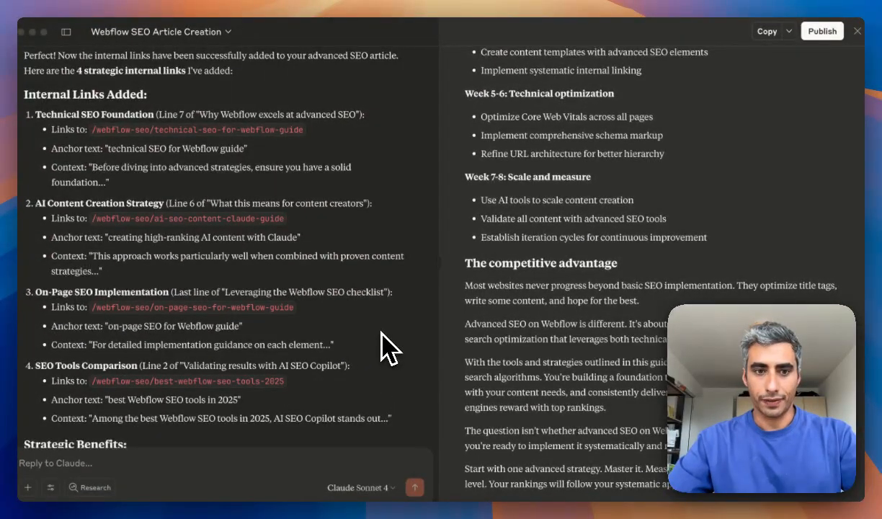
{"action": "scroll", "coordinate": [389, 349], "scroll_direction": "down", "scroll_amount": 2}
Step: Switch to Webflow, open the article's CMS item and check its main content for the new internal links
{"action": "key", "text": "ctrl+Up"}
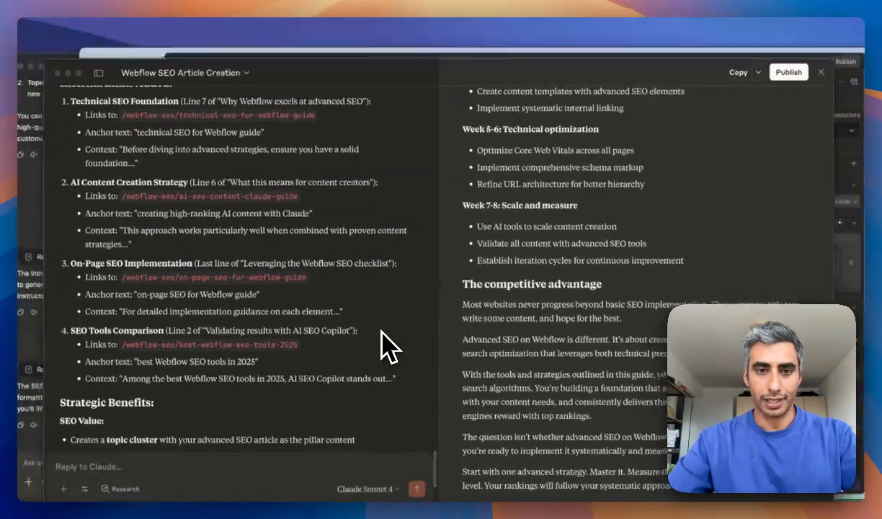
{"action": "left_click", "coordinate": [634, 347]}
{"action": "scroll", "coordinate": [476, 248], "scroll_direction": "up", "scroll_amount": 10}
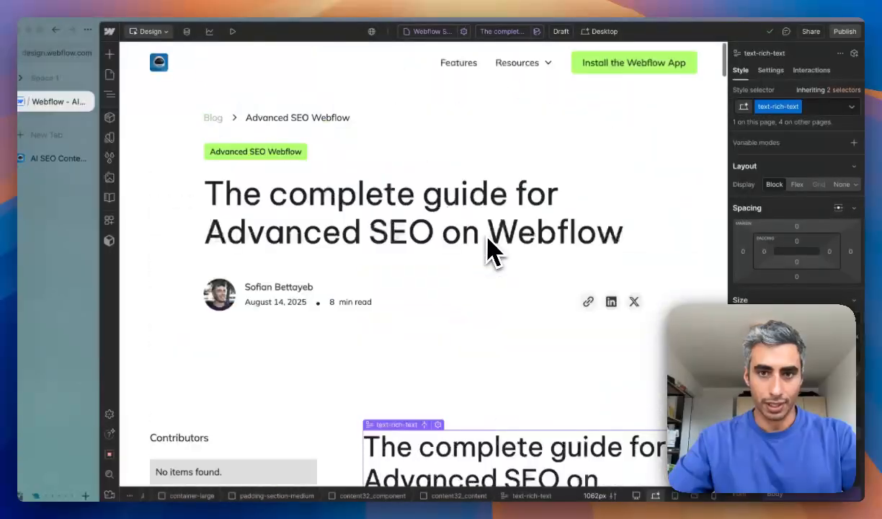
{"action": "left_click", "coordinate": [537, 32]}
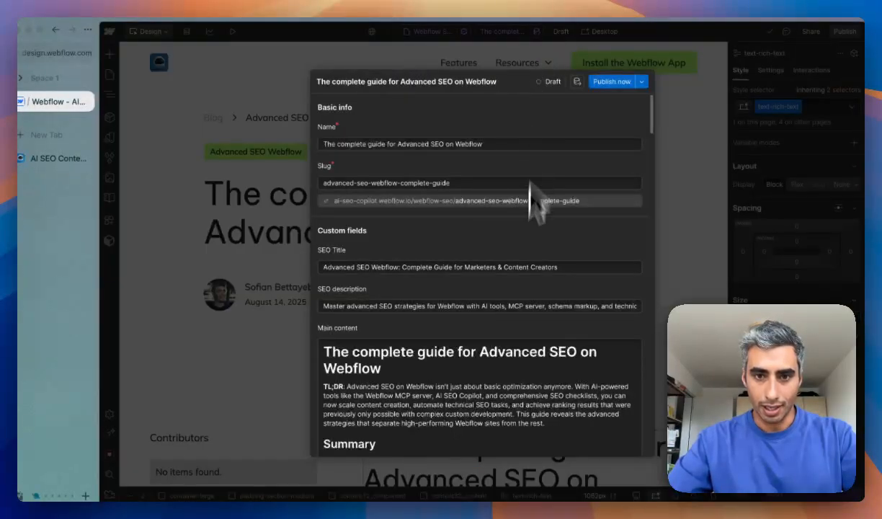
{"action": "scroll", "coordinate": [530, 230], "scroll_direction": "down", "scroll_amount": 10}
{"action": "scroll", "coordinate": [524, 322], "scroll_direction": "down", "scroll_amount": 2}
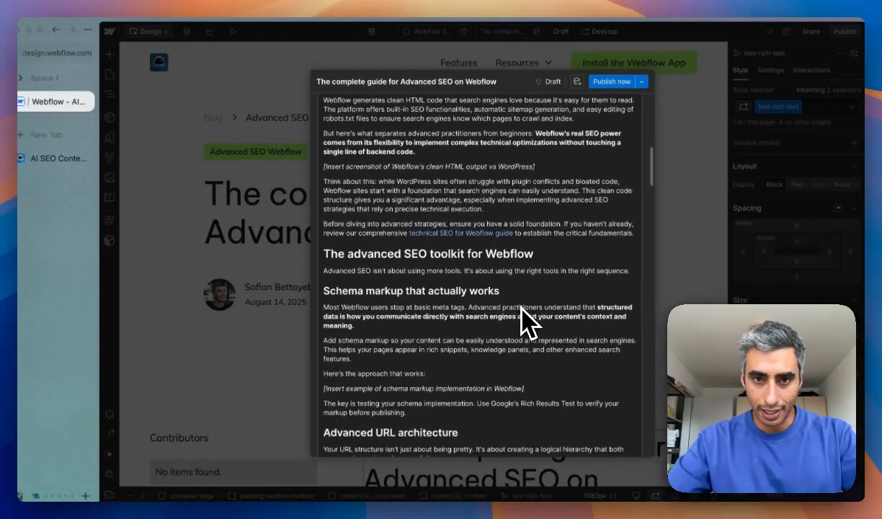
{"action": "scroll", "coordinate": [504, 277], "scroll_direction": "down", "scroll_amount": 3}
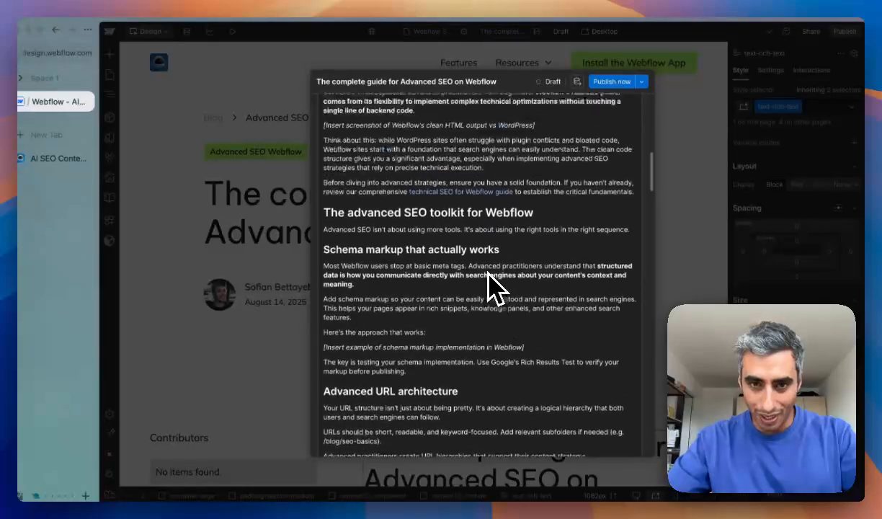
{"action": "scroll", "coordinate": [504, 271], "scroll_direction": "up", "scroll_amount": 3}
{"action": "scroll", "coordinate": [555, 256], "scroll_direction": "up", "scroll_amount": 10}
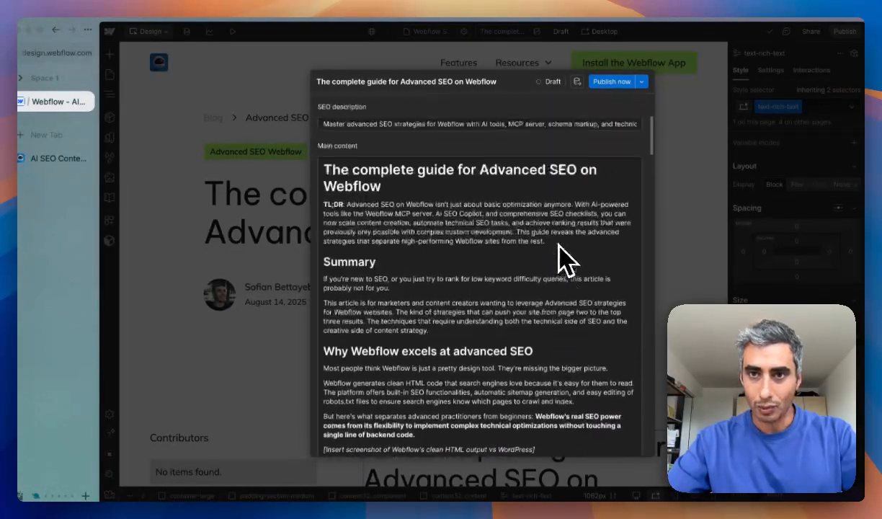
{"action": "scroll", "coordinate": [569, 262], "scroll_direction": "down", "scroll_amount": 3}
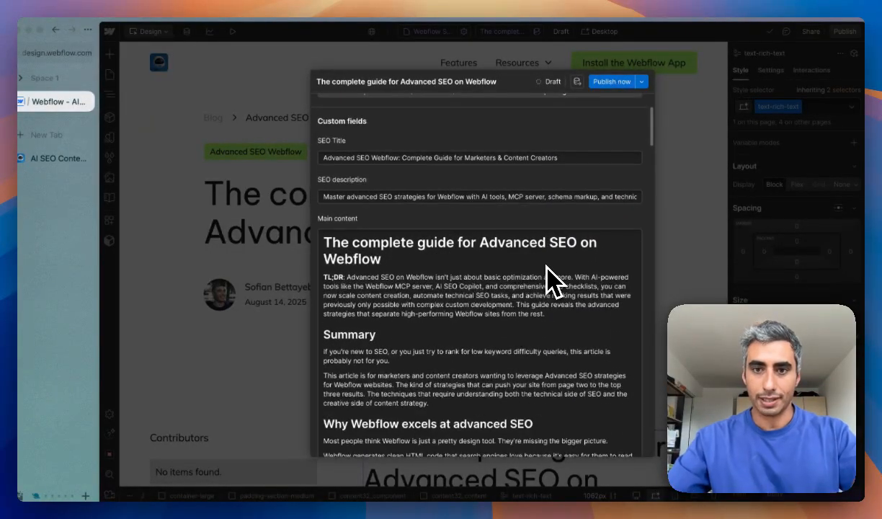
{"action": "key", "text": "Escape"}
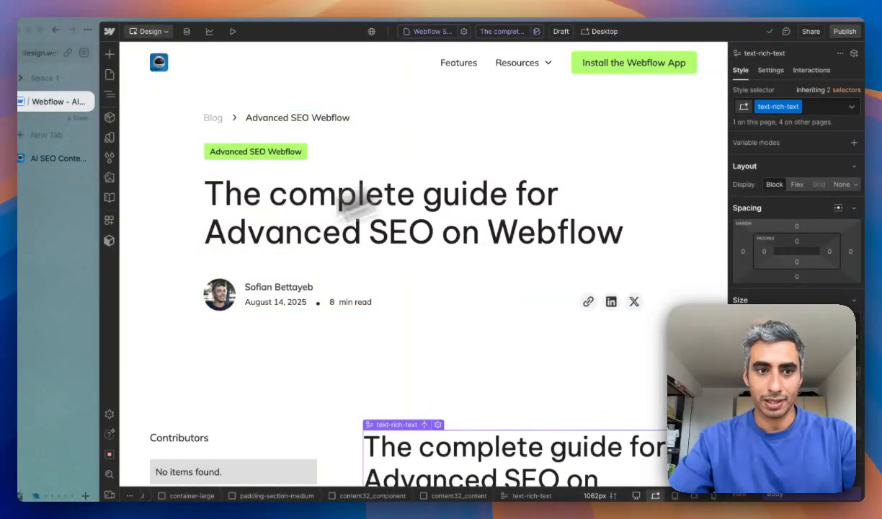
Step: Launch the connected AI SEO copilot app and move its window closer to the middle of the page canvas
{"action": "left_click", "coordinate": [109, 220]}
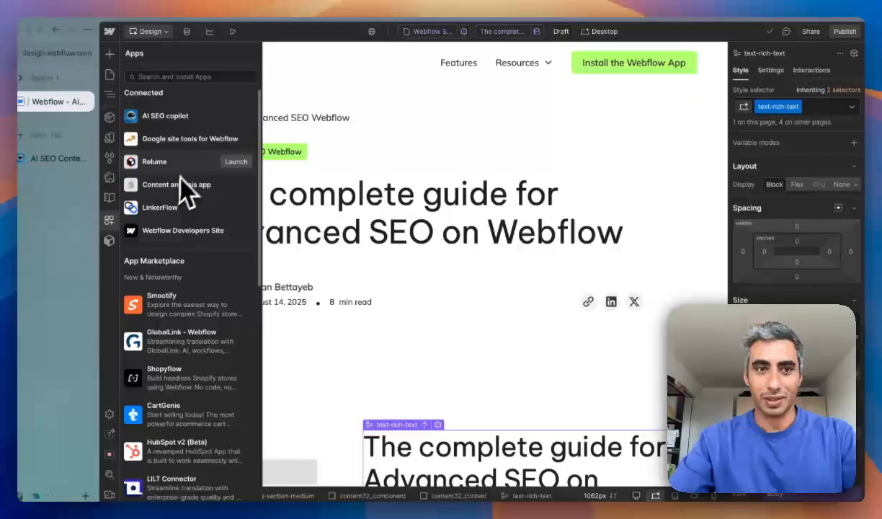
{"action": "left_click", "coordinate": [230, 117]}
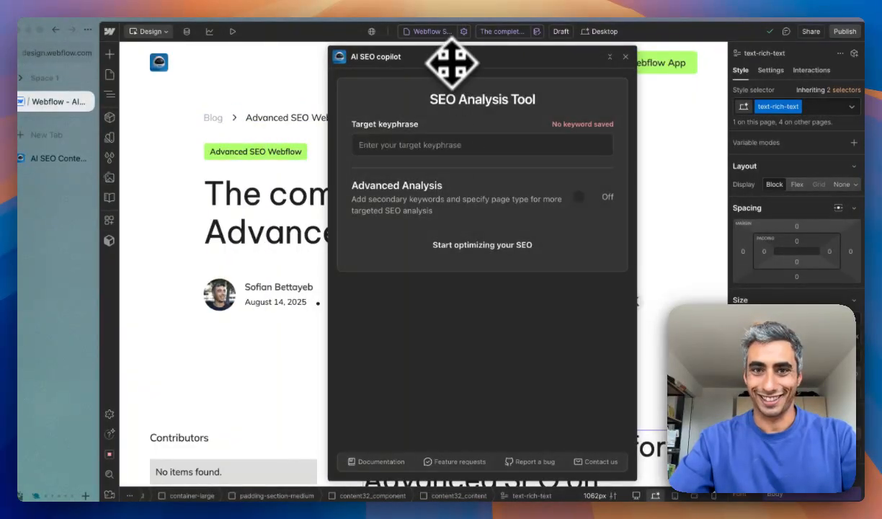
{"action": "left_click_drag", "start_coordinate": [449, 57], "coordinate": [388, 56]}
{"action": "left_click", "coordinate": [380, 145]}
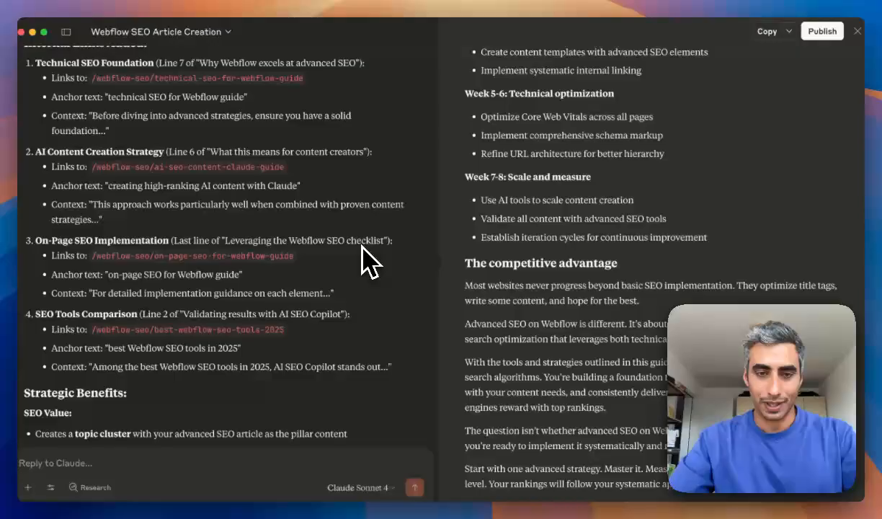
Step: Copy the primary keyword from the ChatGPT blog brief and enter "Advanced SEO Webflow" as AI SEO copilot's target keyphrase
{"action": "key", "text": "super+Tab"}
{"action": "key", "text": "super+Tab"}
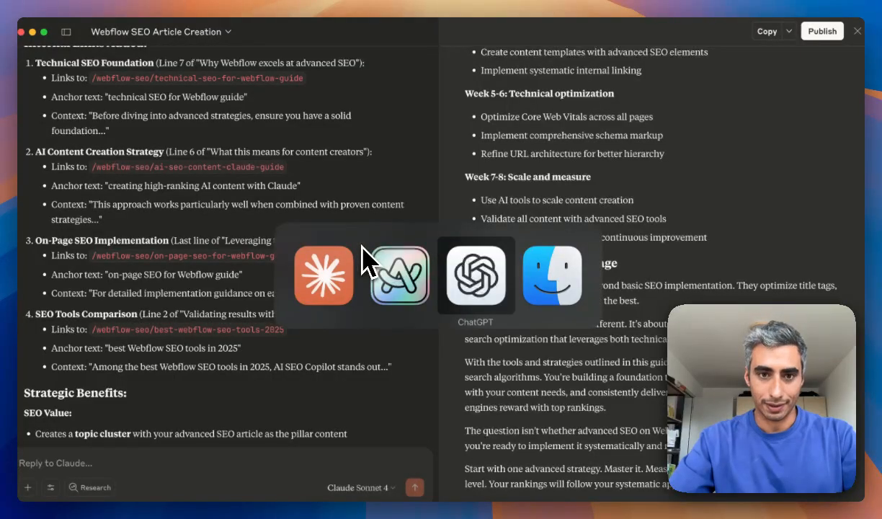
{"action": "scroll", "coordinate": [465, 271], "scroll_direction": "up", "scroll_amount": 10}
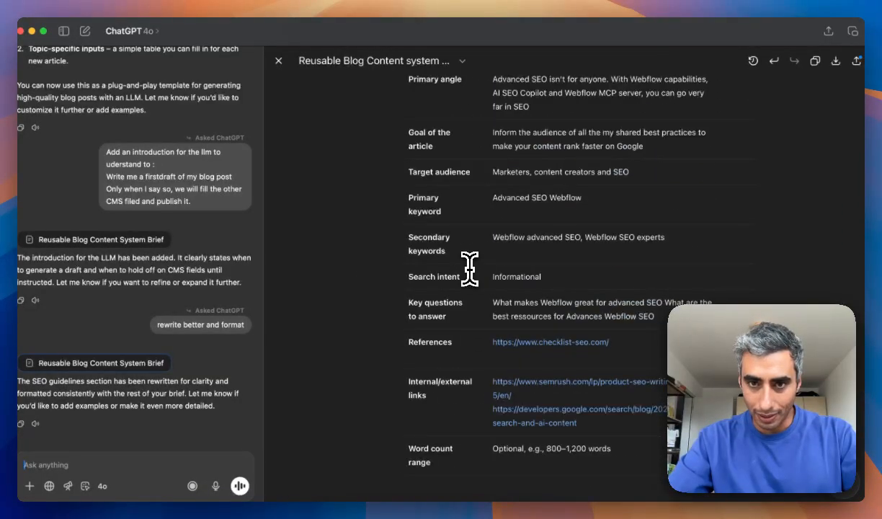
{"action": "scroll", "coordinate": [469, 268], "scroll_direction": "up", "scroll_amount": 1}
{"action": "left_click_drag", "start_coordinate": [581, 205], "coordinate": [512, 205]}
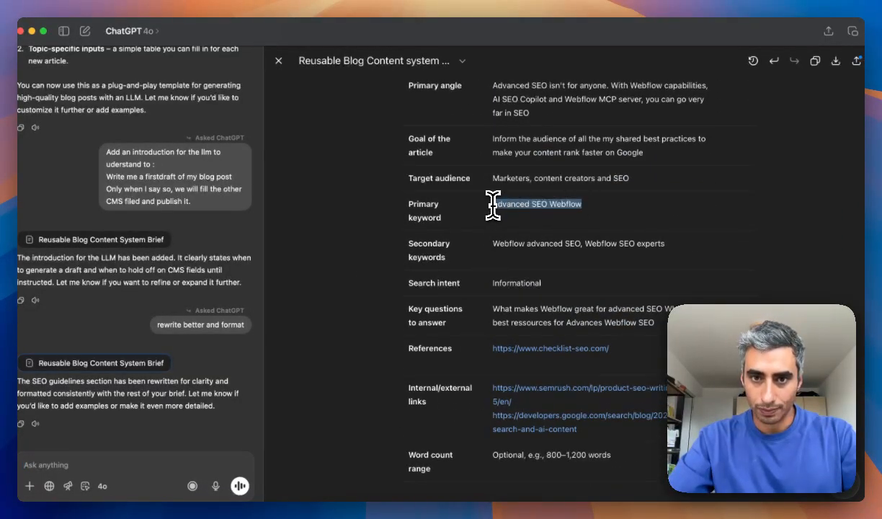
{"action": "key", "text": "super+Tab"}
{"action": "key", "text": "super+Tab"}
{"action": "key", "text": "super+Tab"}
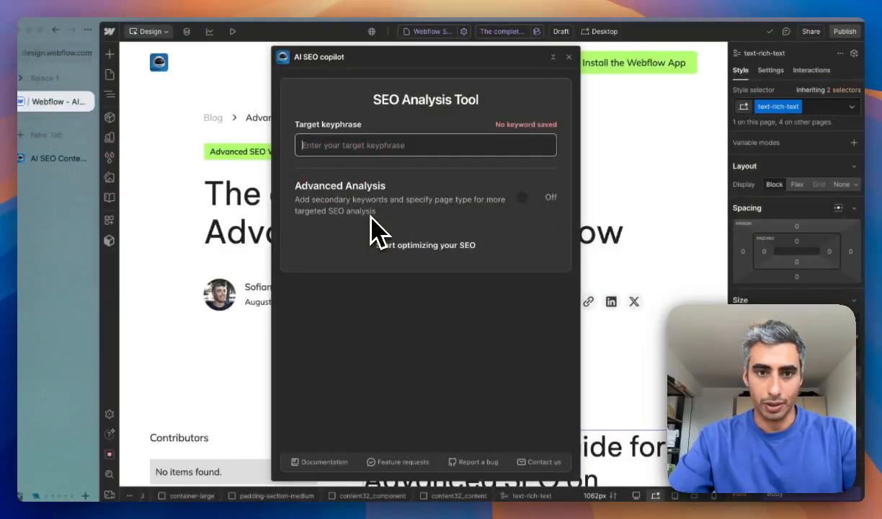
{"action": "type", "text": "Advanced SEO Webflow"}
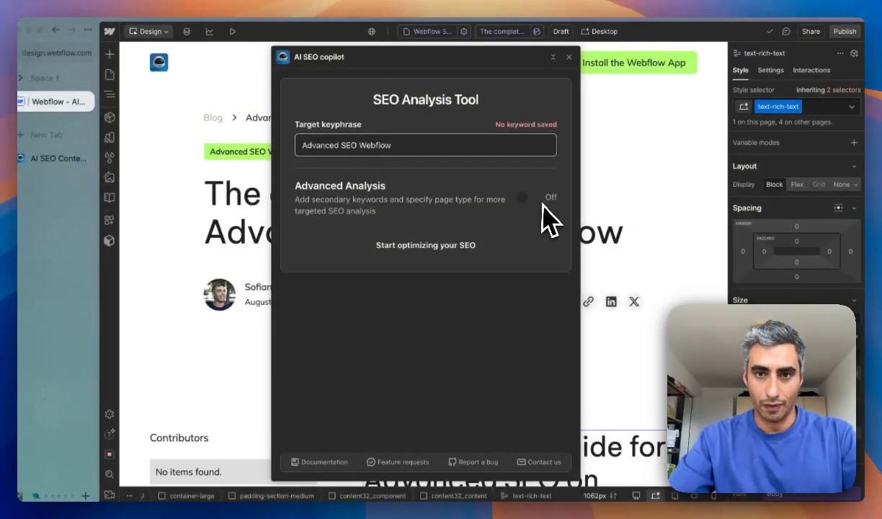
Step: Turn on Advanced Analysis and set the page type to Blog post
{"action": "left_click", "coordinate": [529, 198]}
{"action": "left_click", "coordinate": [366, 251]}
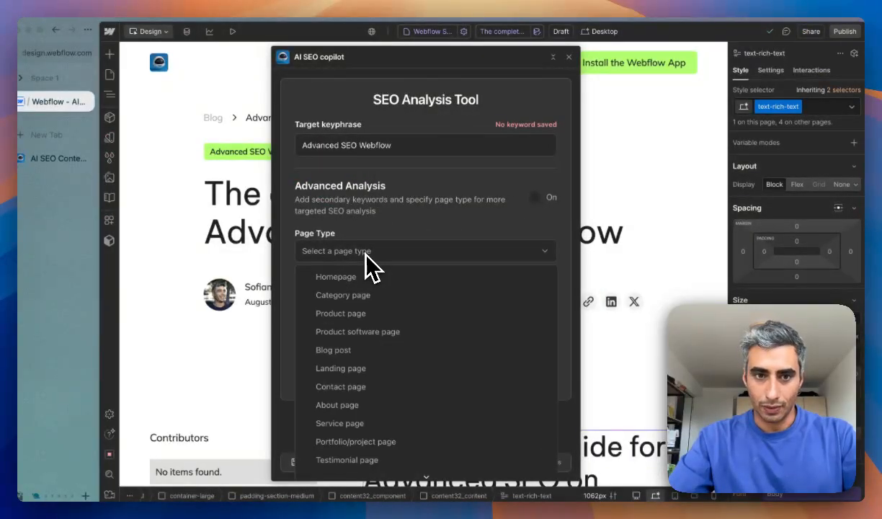
{"action": "left_click", "coordinate": [338, 350]}
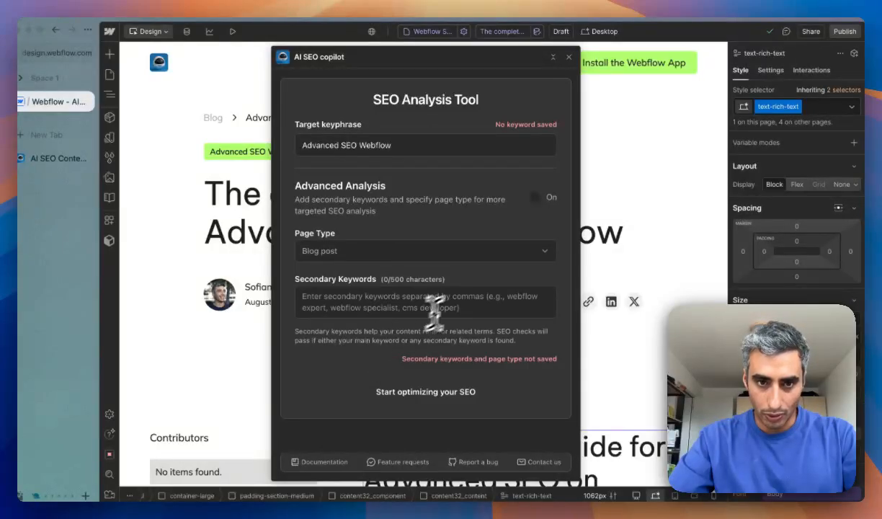
Step: Fill the secondary keywords with "Webflow advanced SEO, Webflow SEO experts" from the ChatGPT brief and start the SEO analysis
{"action": "left_click", "coordinate": [381, 295]}
{"action": "key", "text": "super+Tab"}
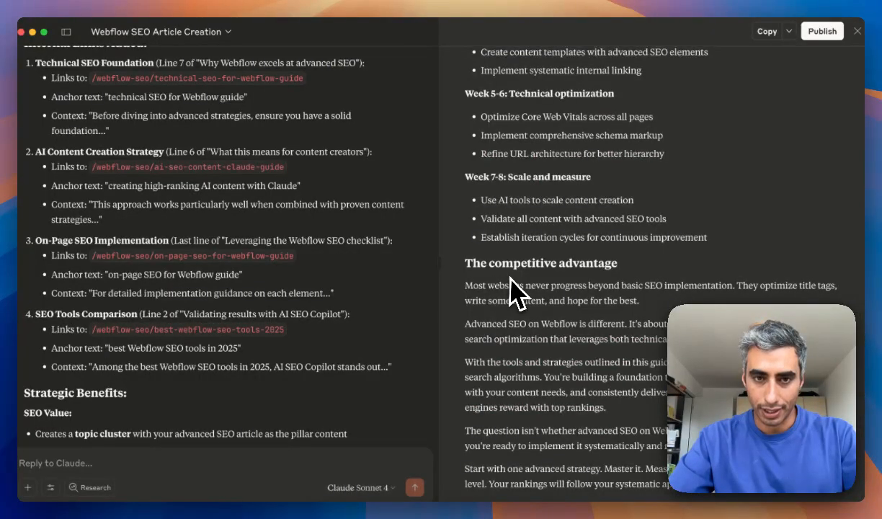
{"action": "key", "text": "super+Tab"}
{"action": "scroll", "coordinate": [519, 238], "scroll_direction": "up", "scroll_amount": 2}
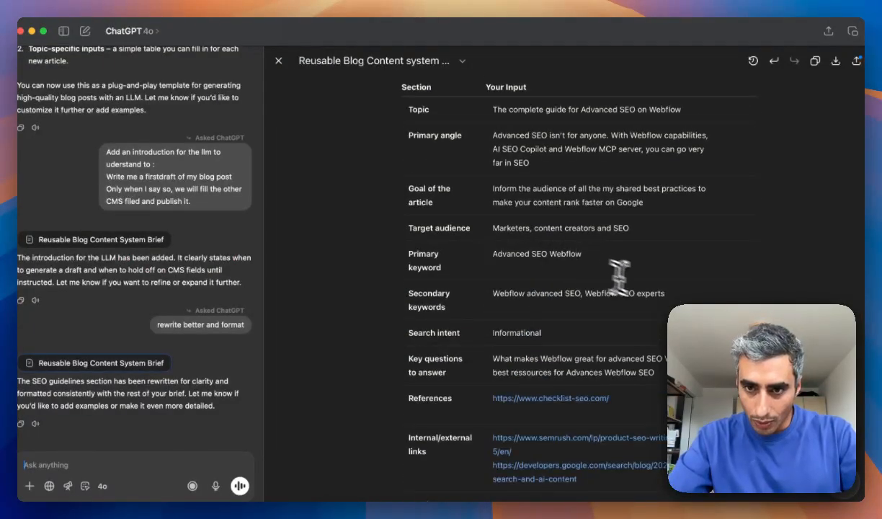
{"action": "left_click_drag", "start_coordinate": [663, 294], "coordinate": [493, 289]}
{"action": "key", "text": "super+c"}
{"action": "key", "text": "super+Tab"}
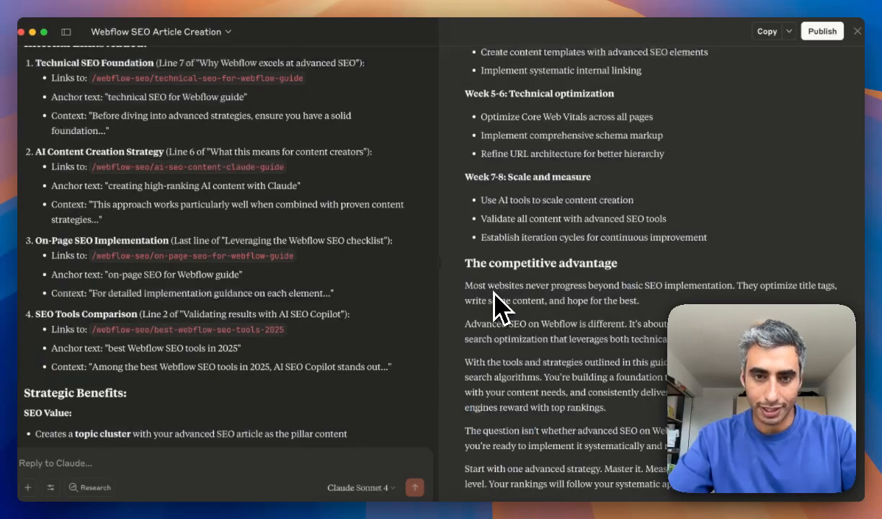
{"action": "key", "text": "super+Tab"}
{"action": "key", "text": "super+v"}
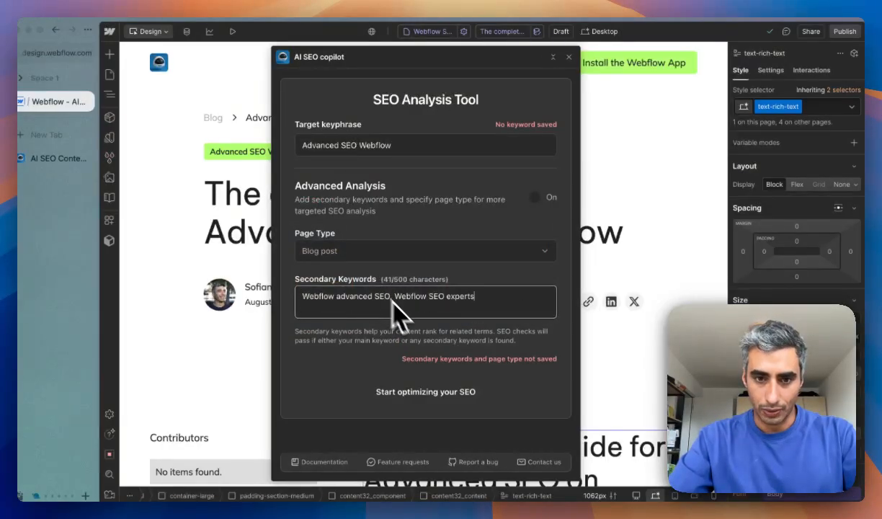
{"action": "left_click", "coordinate": [438, 393]}
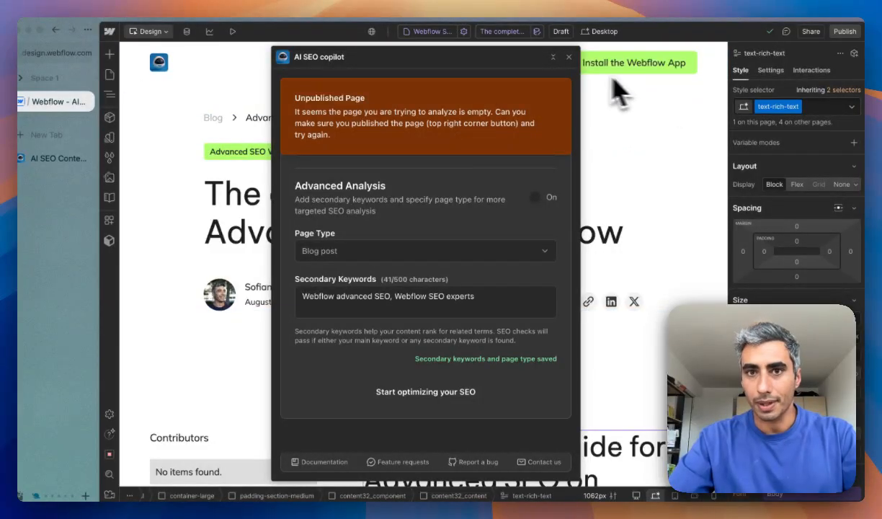
Step: Publish the draft blog item immediately and publish the site to the selected staging domain
{"action": "left_click", "coordinate": [562, 32]}
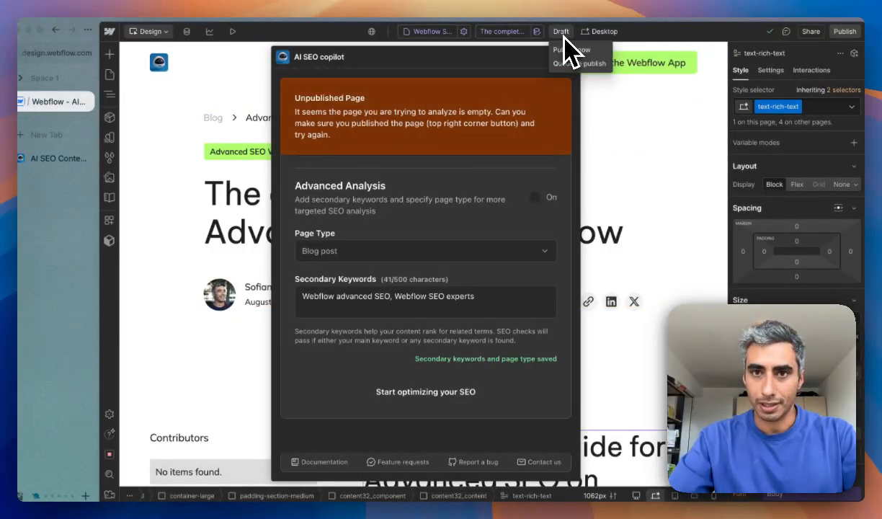
{"action": "left_click", "coordinate": [571, 49]}
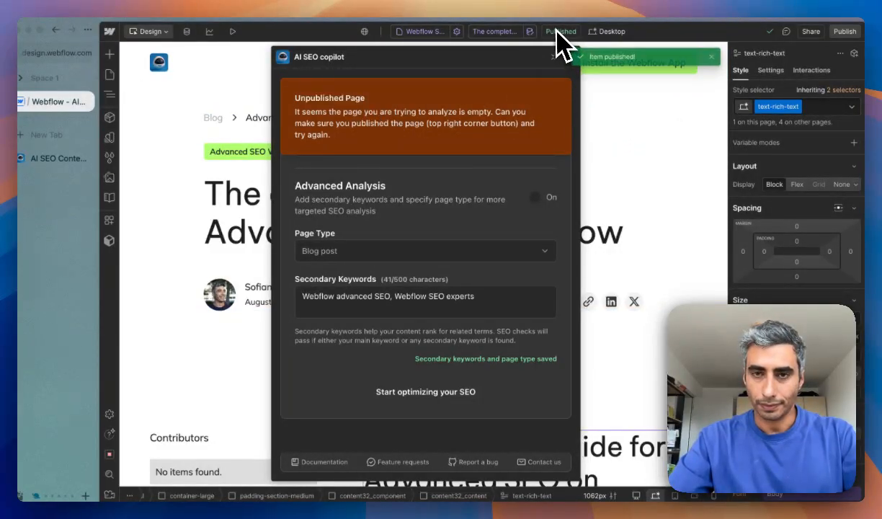
{"action": "left_click", "coordinate": [851, 32]}
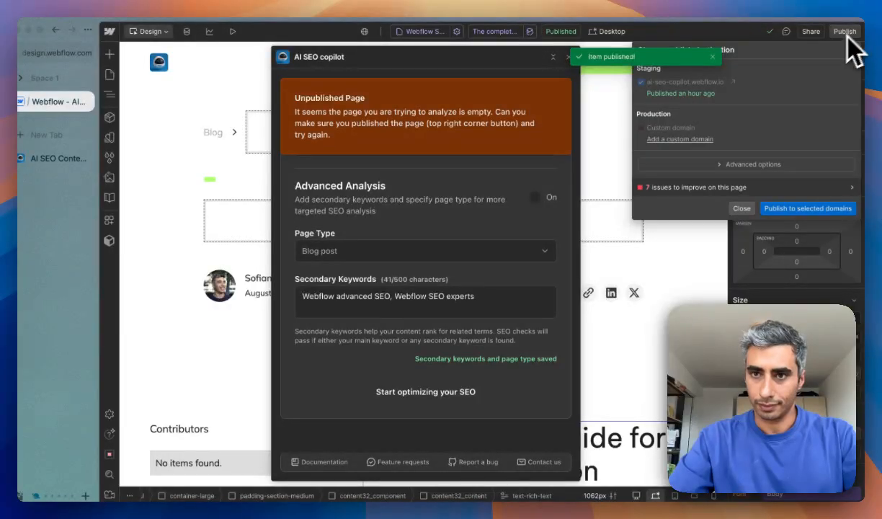
{"action": "left_click", "coordinate": [814, 204]}
{"action": "left_click", "coordinate": [516, 103]}
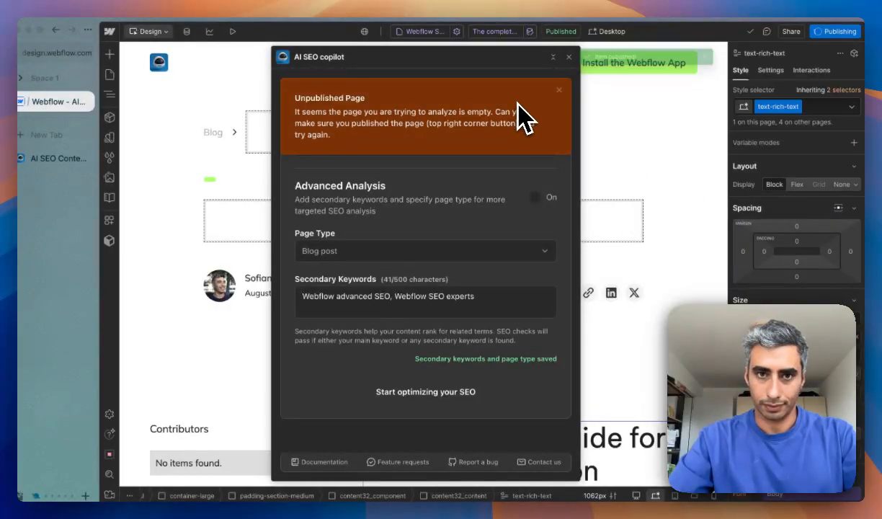
Step: Rerun the SEO analysis for the published page and open the detailed Meta SEO results
{"action": "left_click", "coordinate": [445, 396]}
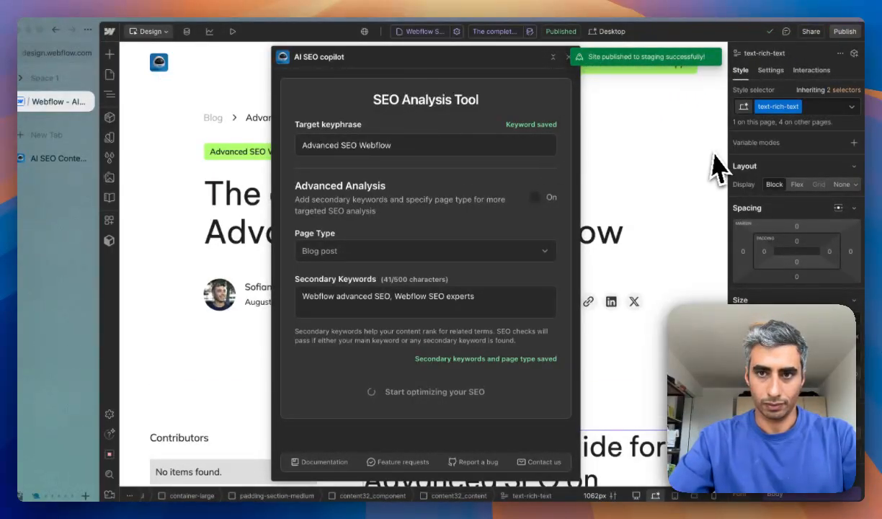
{"action": "scroll", "coordinate": [537, 292], "scroll_direction": "down", "scroll_amount": 5}
{"action": "scroll", "coordinate": [533, 295], "scroll_direction": "down", "scroll_amount": 3}
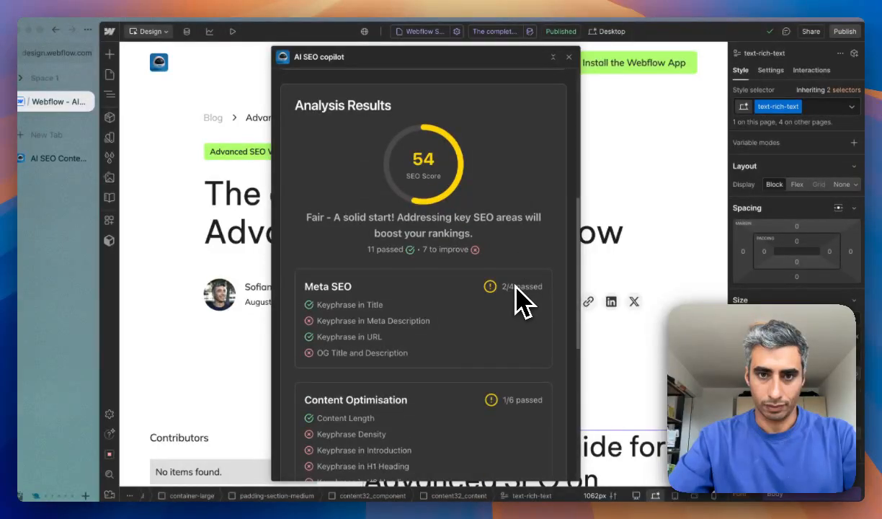
{"action": "scroll", "coordinate": [396, 222], "scroll_direction": "down", "scroll_amount": 2}
{"action": "left_click", "coordinate": [399, 265]}
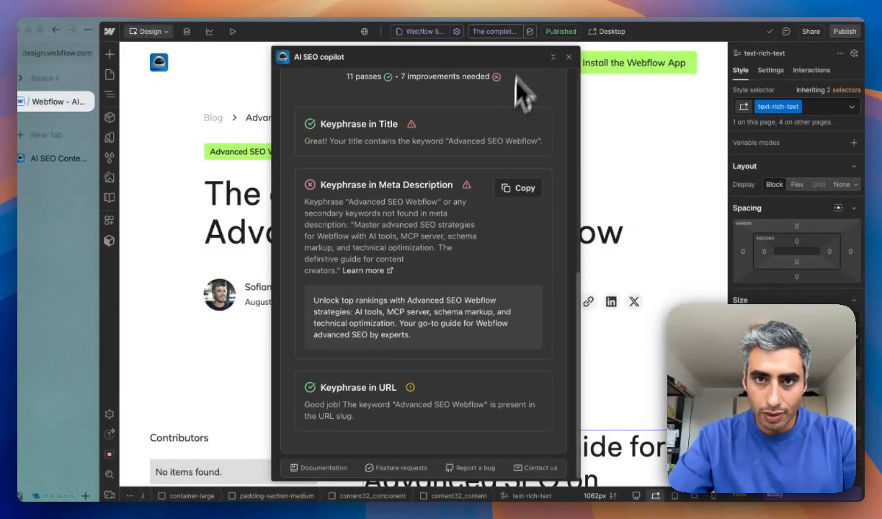
Step: Review the SEO, Open Graph and site search fields in the Webflow SEOs Template settings, and close the settings
{"action": "left_click", "coordinate": [457, 32]}
{"action": "scroll", "coordinate": [311, 201], "scroll_direction": "down", "scroll_amount": 5}
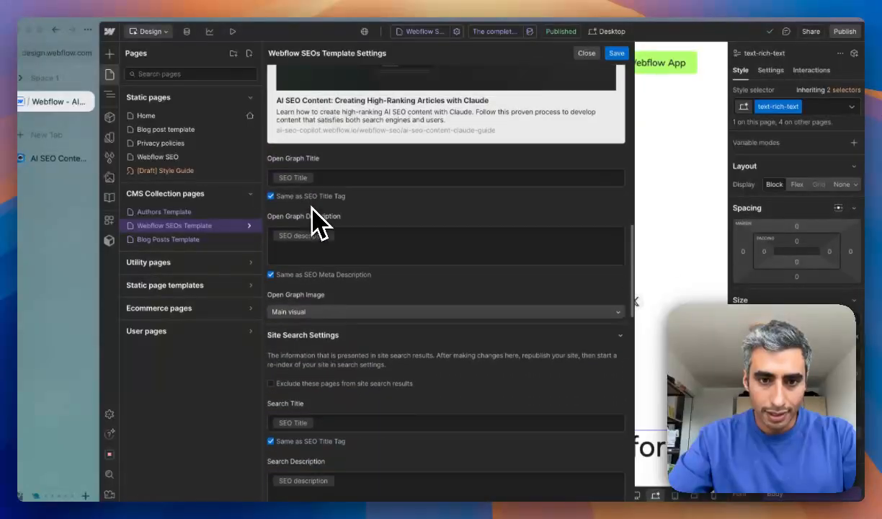
{"action": "scroll", "coordinate": [311, 220], "scroll_direction": "down", "scroll_amount": 2}
{"action": "scroll", "coordinate": [335, 248], "scroll_direction": "up", "scroll_amount": 2}
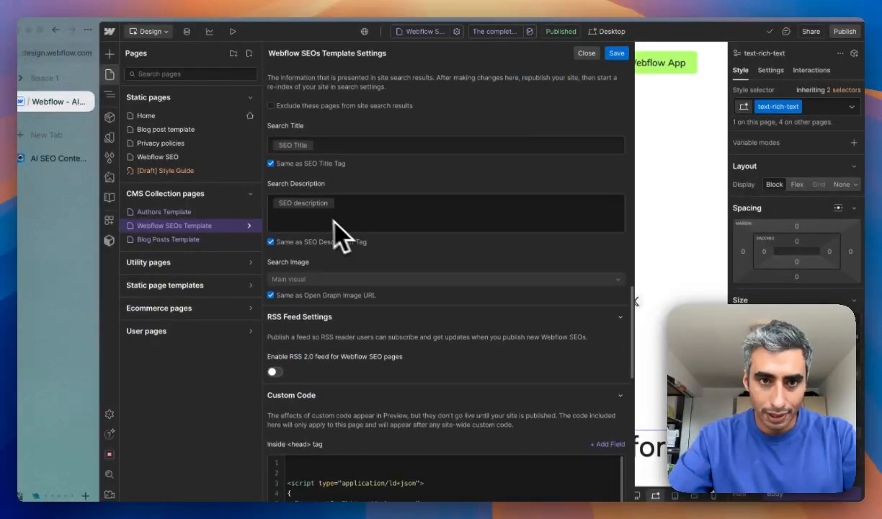
{"action": "scroll", "coordinate": [360, 227], "scroll_direction": "down", "scroll_amount": 3}
{"action": "scroll", "coordinate": [368, 227], "scroll_direction": "up", "scroll_amount": 10}
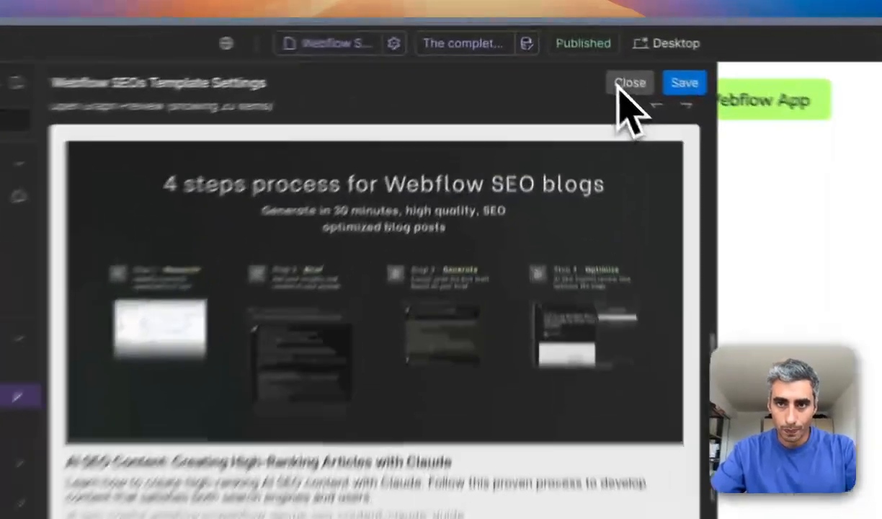
{"action": "left_click", "coordinate": [586, 53]}
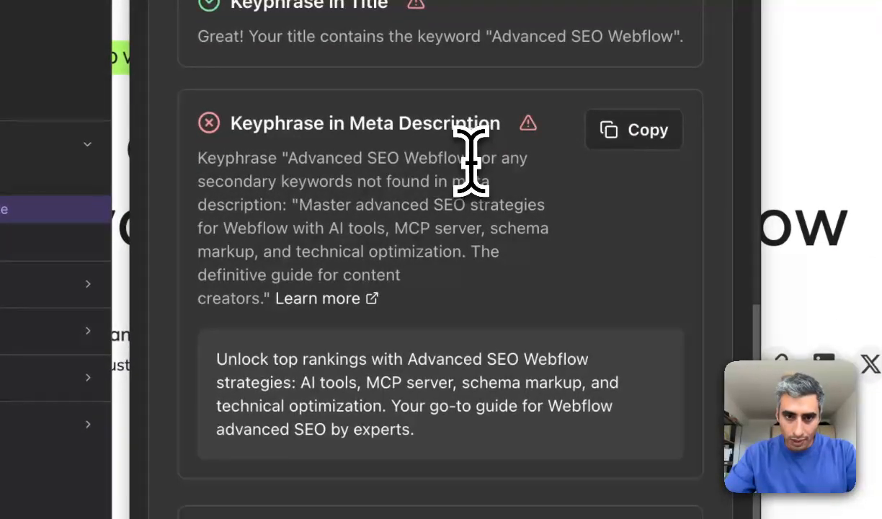
Step: Compare the missing keyphrase with the suggested meta description containing "Advanced SEO Webflow" and copy that recommendation
{"action": "left_click_drag", "start_coordinate": [336, 387], "coordinate": [293, 394]}
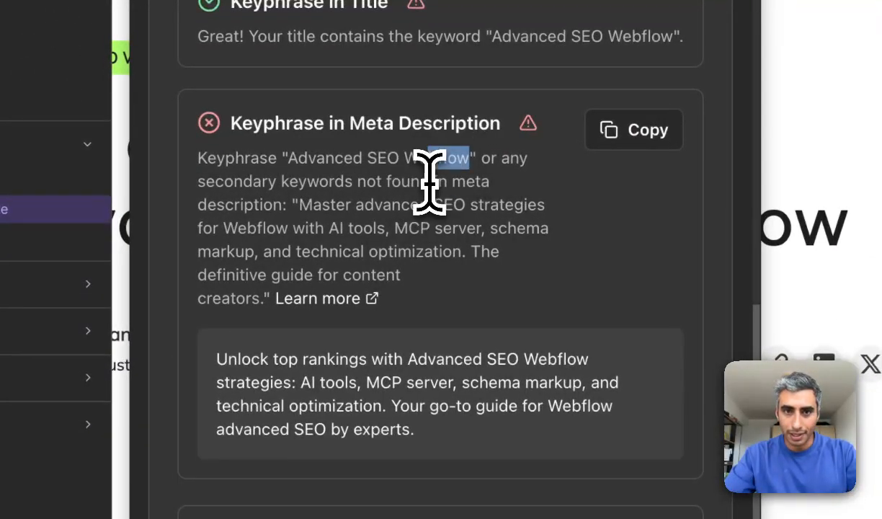
{"action": "left_click_drag", "start_coordinate": [295, 161], "coordinate": [360, 164]}
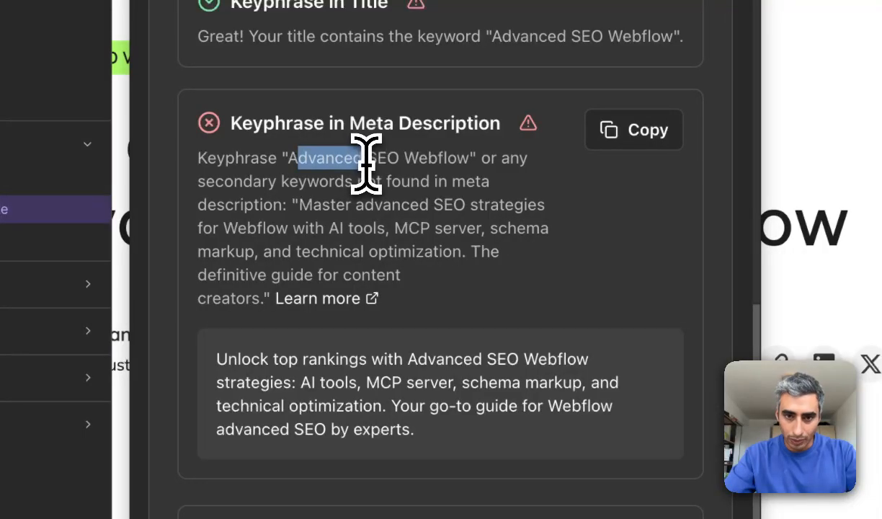
{"action": "left_click_drag", "start_coordinate": [405, 357], "coordinate": [585, 353]}
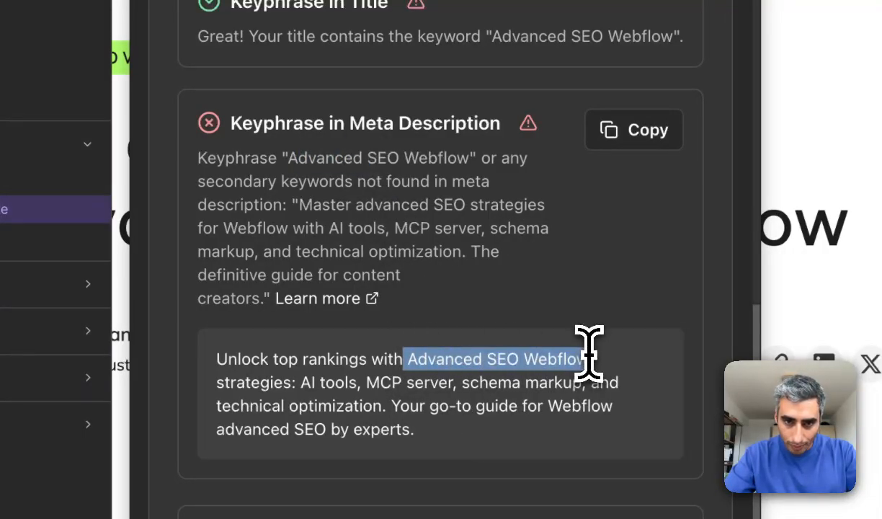
{"action": "left_click", "coordinate": [535, 360]}
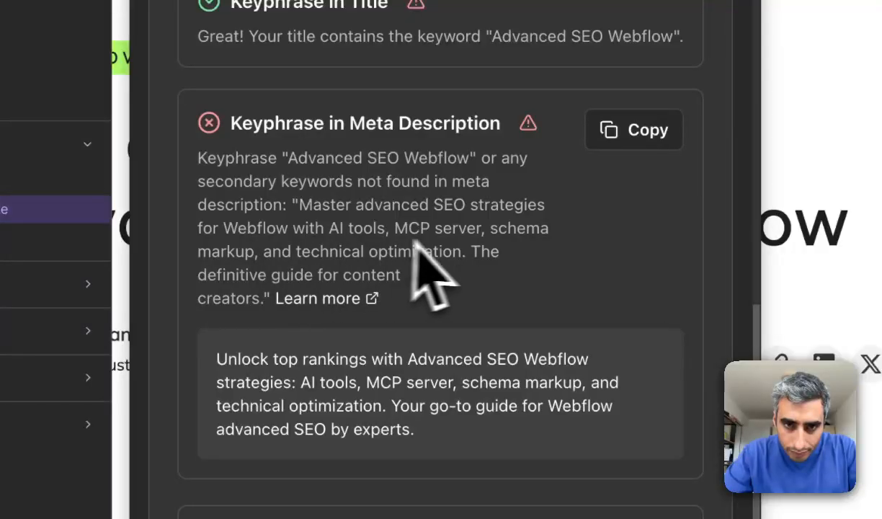
{"action": "left_click", "coordinate": [646, 130]}
Step: Remove the word "strategies" from the SEO description of the Advanced SEO guide's CMS item and publish the item
{"action": "left_click", "coordinate": [570, 45]}
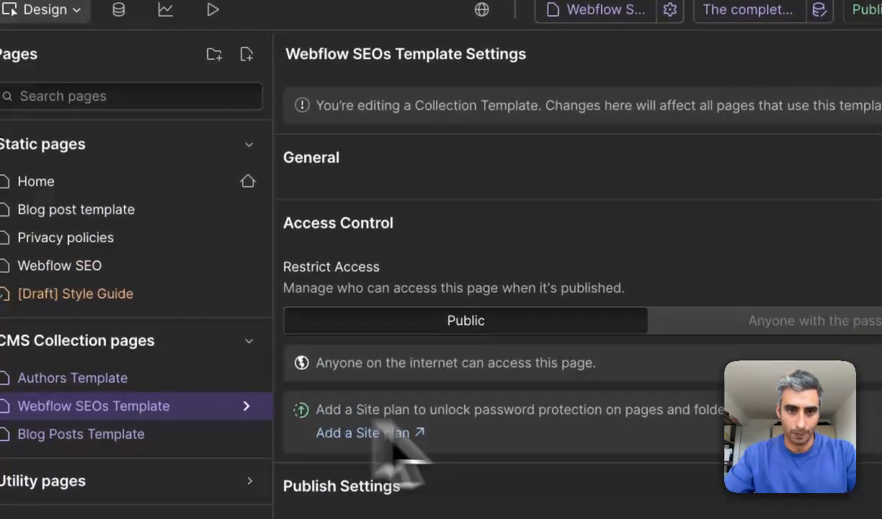
{"action": "scroll", "coordinate": [367, 462], "scroll_direction": "down", "scroll_amount": 10}
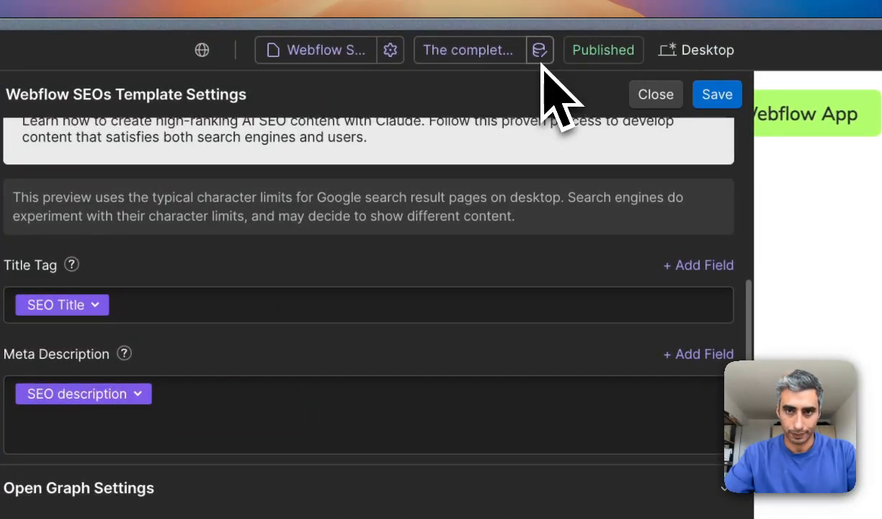
{"action": "left_click", "coordinate": [540, 52]}
{"action": "scroll", "coordinate": [515, 357], "scroll_direction": "down", "scroll_amount": 8}
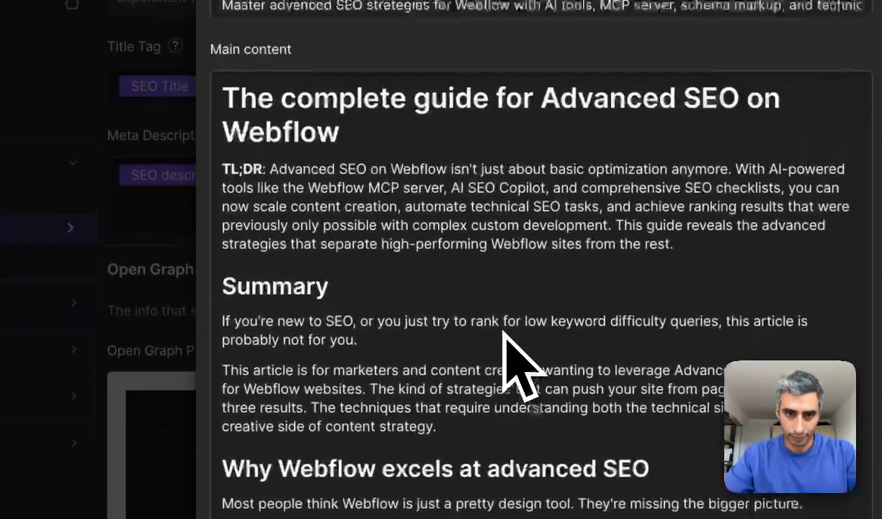
{"action": "scroll", "coordinate": [504, 332], "scroll_direction": "up", "scroll_amount": 3}
{"action": "left_click", "coordinate": [344, 195]}
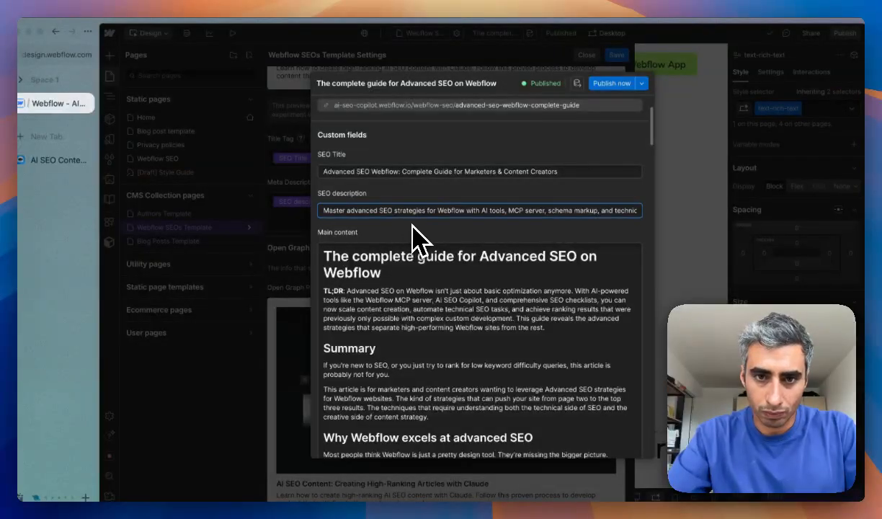
{"action": "double_click", "coordinate": [416, 211]}
{"action": "key", "text": "BackSpace"}
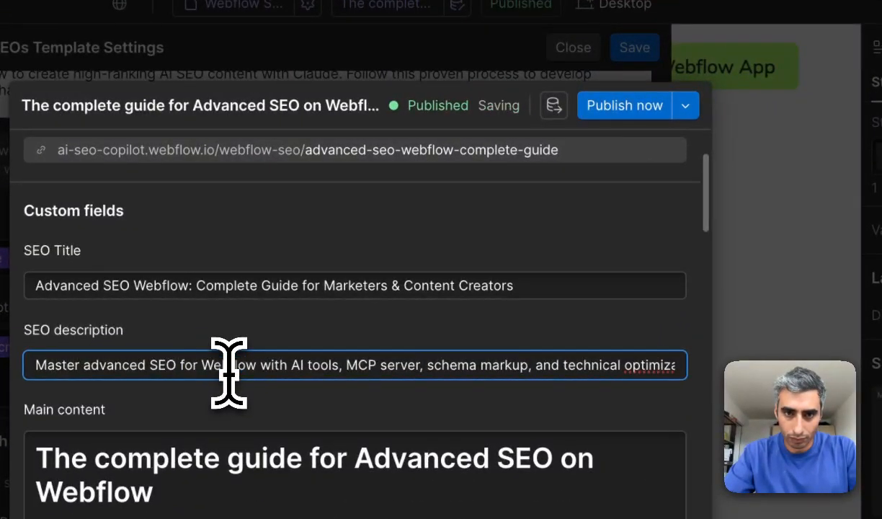
{"action": "left_click", "coordinate": [627, 112]}
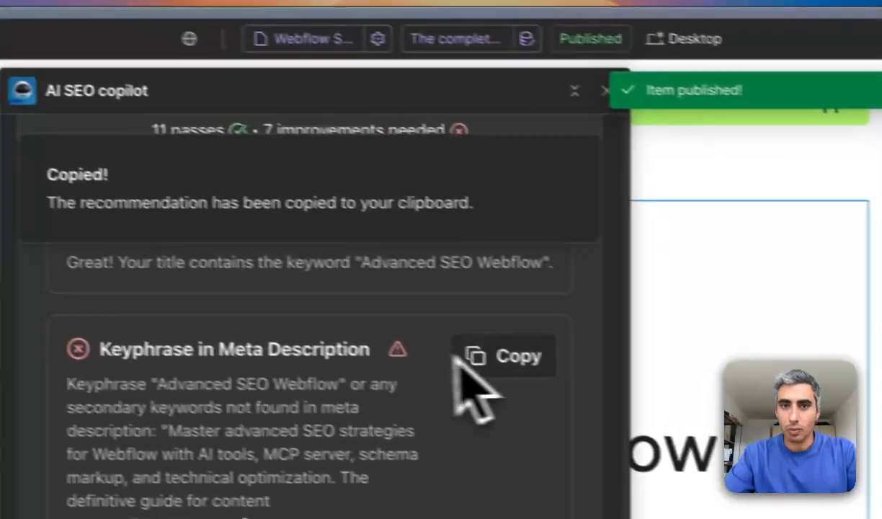
Step: Dismiss the copy notification in AI SEO copilot and start the SEO analysis again
{"action": "scroll", "coordinate": [461, 367], "scroll_direction": "down", "scroll_amount": 5}
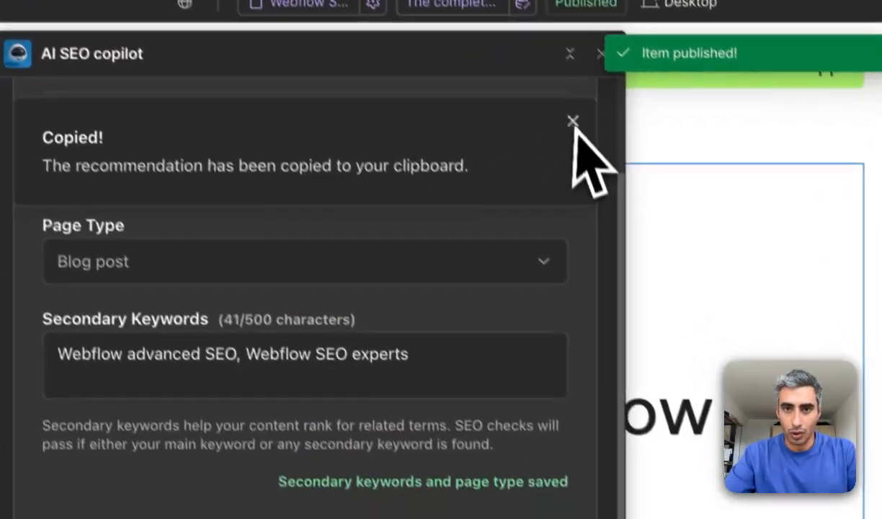
{"action": "left_click", "coordinate": [576, 167]}
{"action": "scroll", "coordinate": [295, 393], "scroll_direction": "down", "scroll_amount": 3}
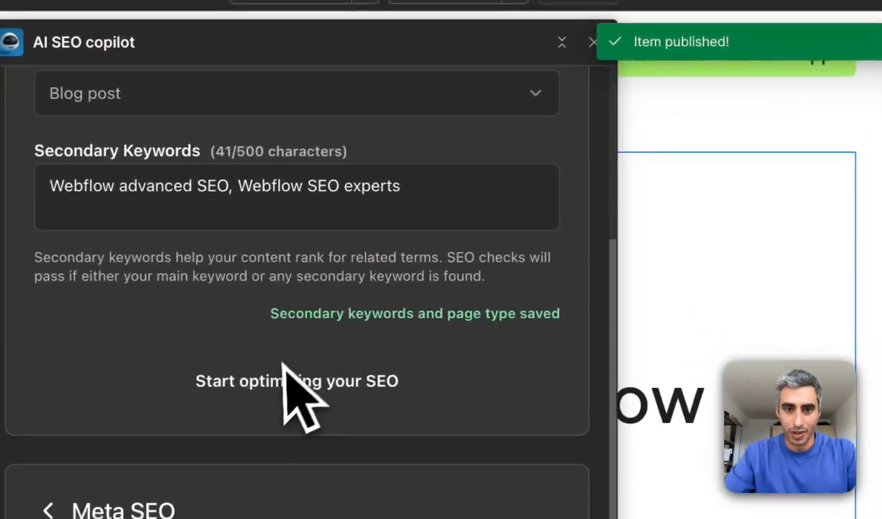
{"action": "left_click", "coordinate": [295, 394]}
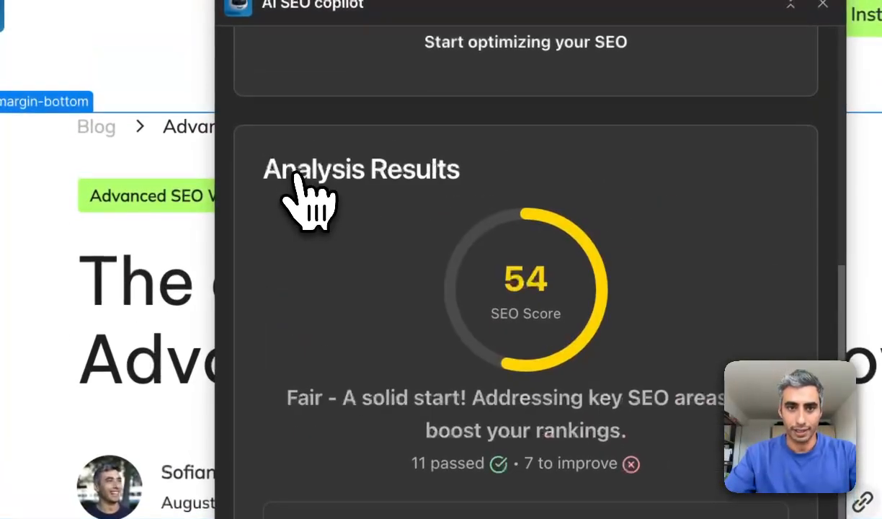
Step: Go through the category checks in the analysis results and open the Content Optimisation details
{"action": "scroll", "coordinate": [591, 335], "scroll_direction": "down", "scroll_amount": 10}
{"action": "scroll", "coordinate": [605, 337], "scroll_direction": "down", "scroll_amount": 2}
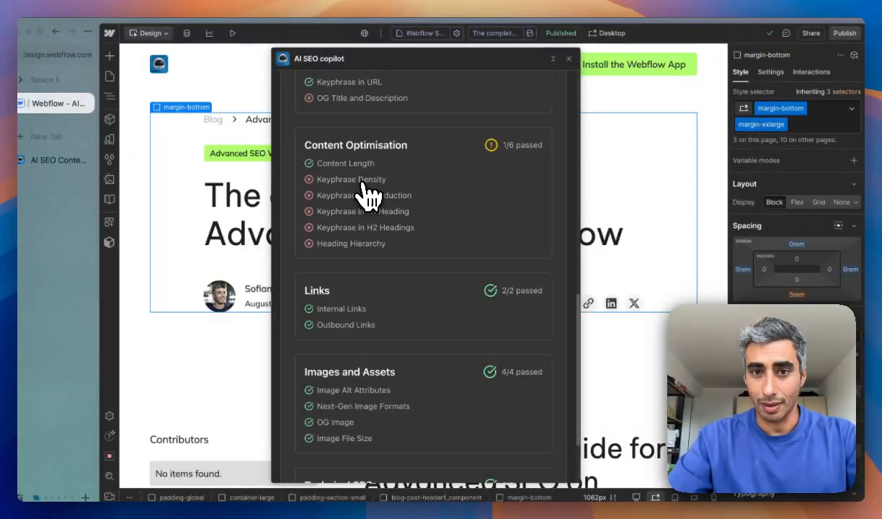
{"action": "left_click", "coordinate": [364, 185]}
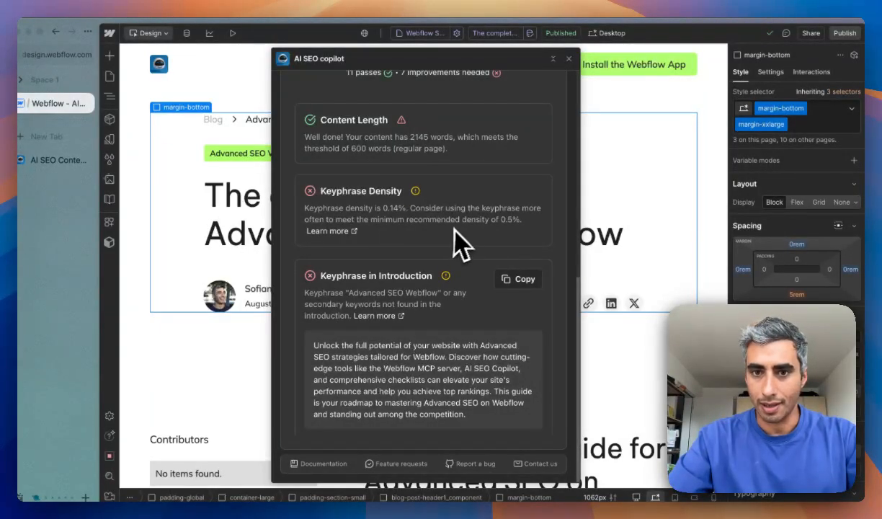
Step: Delete the CMS item's main content from "Advanced measurement and iteration" through "Week 7-8: Scale and measure"
{"action": "left_click", "coordinate": [628, 207]}
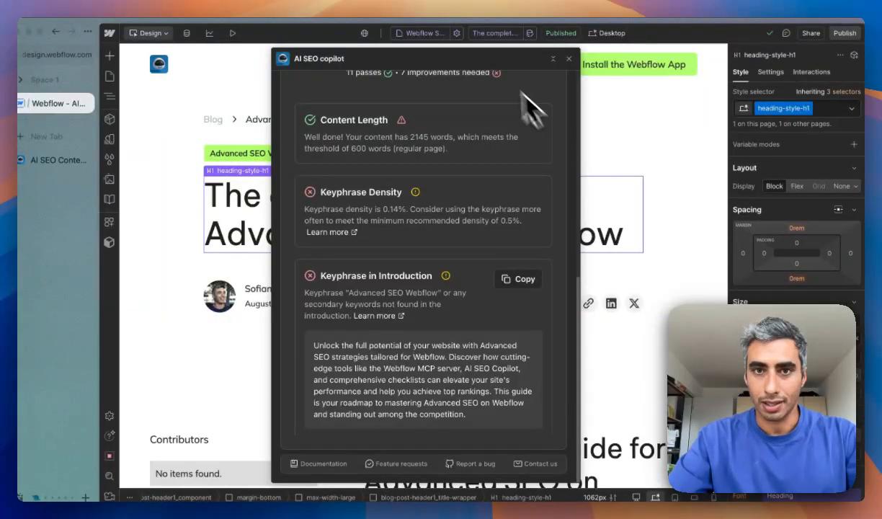
{"action": "left_click", "coordinate": [458, 33]}
{"action": "scroll", "coordinate": [508, 256], "scroll_direction": "down", "scroll_amount": 3}
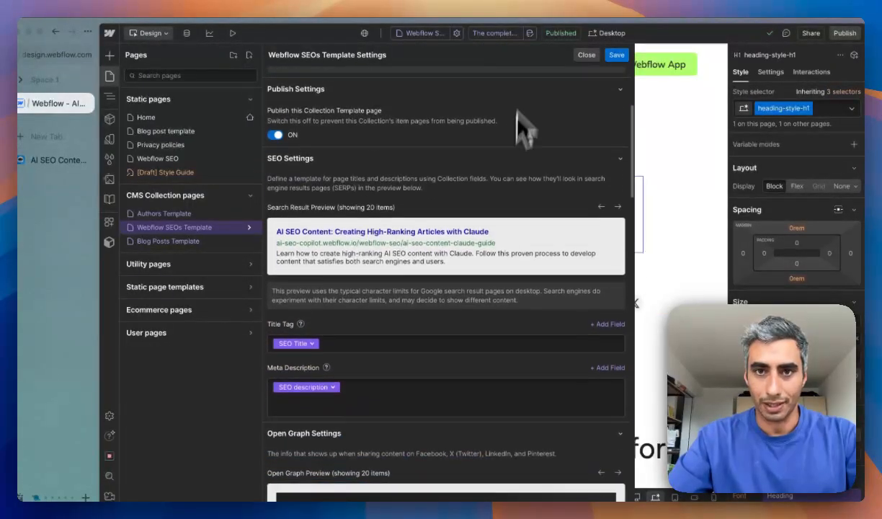
{"action": "left_click", "coordinate": [530, 33]}
{"action": "scroll", "coordinate": [508, 302], "scroll_direction": "down", "scroll_amount": 20}
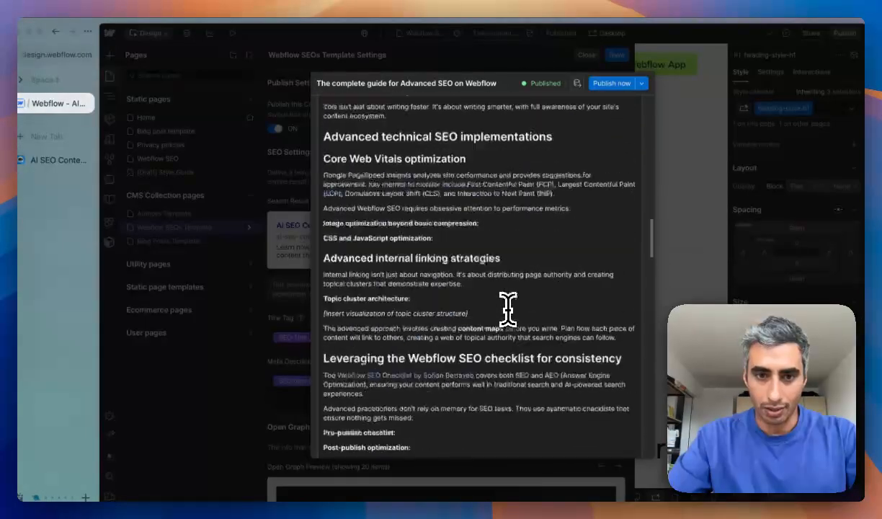
{"action": "scroll", "coordinate": [508, 311], "scroll_direction": "up", "scroll_amount": 5}
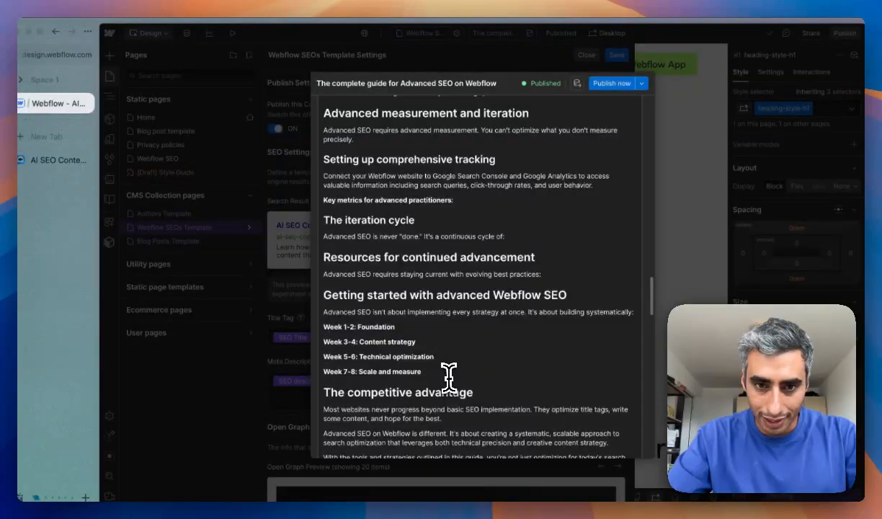
{"action": "scroll", "coordinate": [329, 129], "scroll_direction": "up", "scroll_amount": 2}
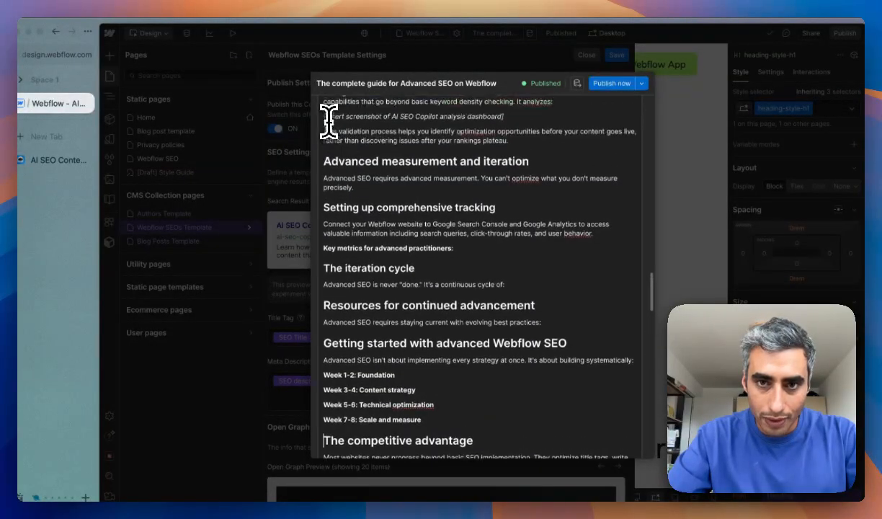
{"action": "scroll", "coordinate": [329, 119], "scroll_direction": "up", "scroll_amount": 2}
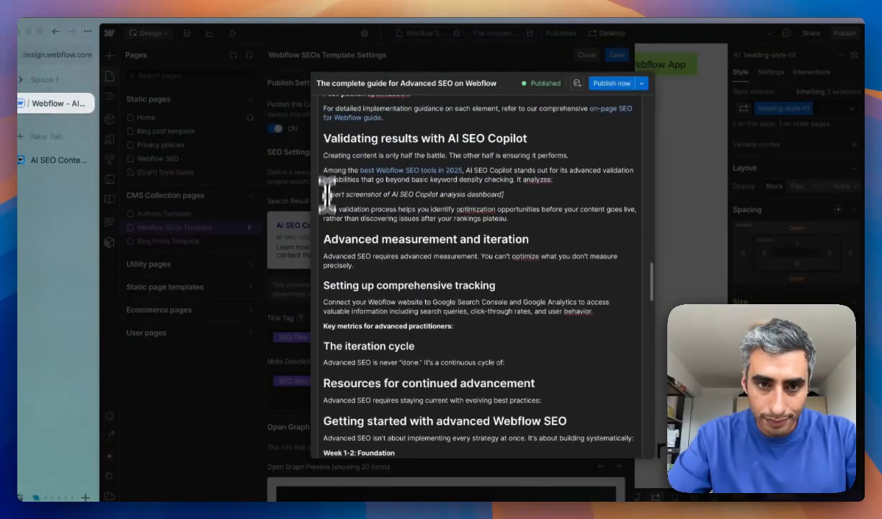
{"action": "left_click_drag", "start_coordinate": [325, 240], "coordinate": [441, 299]}
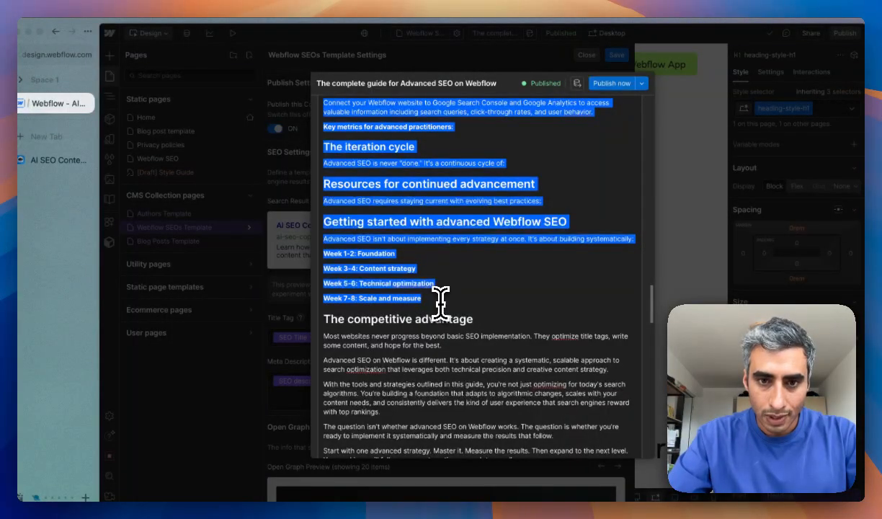
{"action": "key", "text": "BackSpace"}
Step: Look over the remaining article sections and publish the shortened CMS item
{"action": "scroll", "coordinate": [441, 299], "scroll_direction": "up", "scroll_amount": 10}
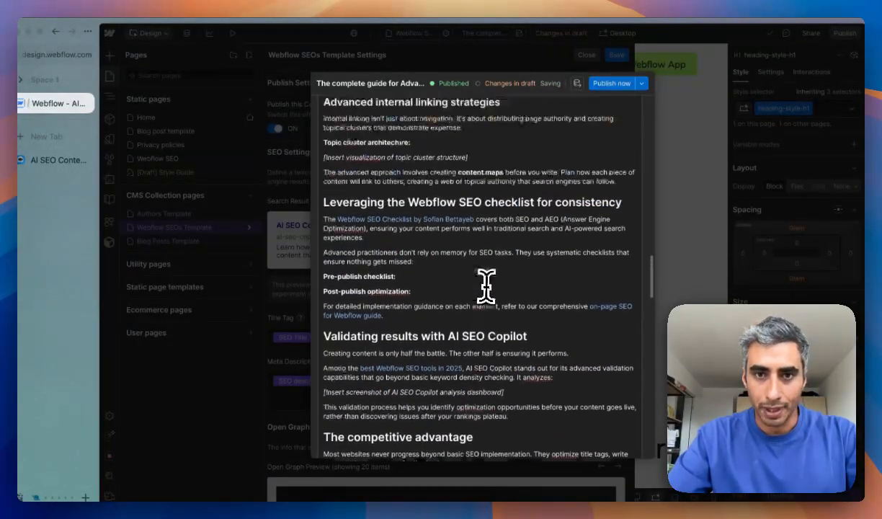
{"action": "scroll", "coordinate": [489, 284], "scroll_direction": "up", "scroll_amount": 1}
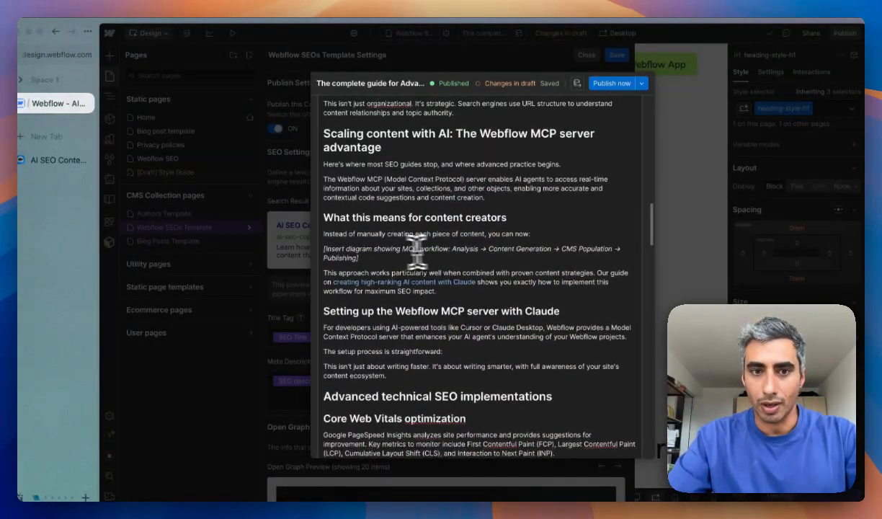
{"action": "scroll", "coordinate": [404, 252], "scroll_direction": "up", "scroll_amount": 5}
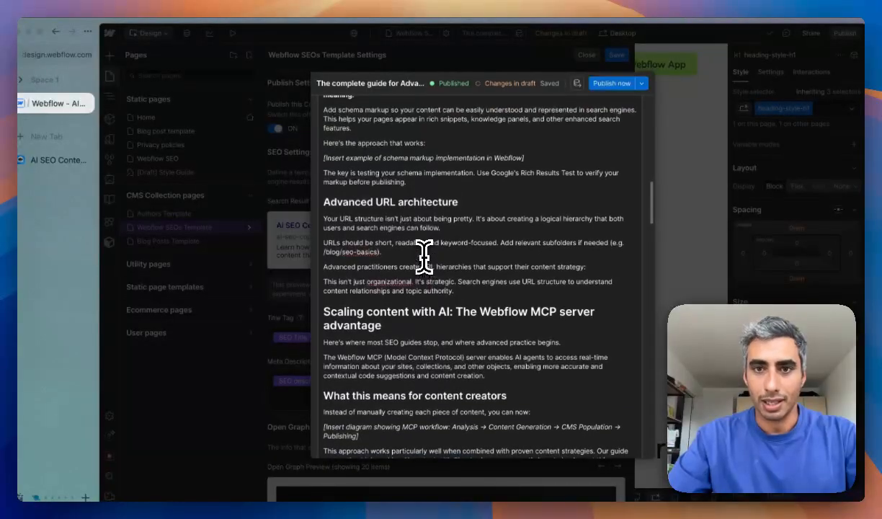
{"action": "left_click", "coordinate": [616, 85]}
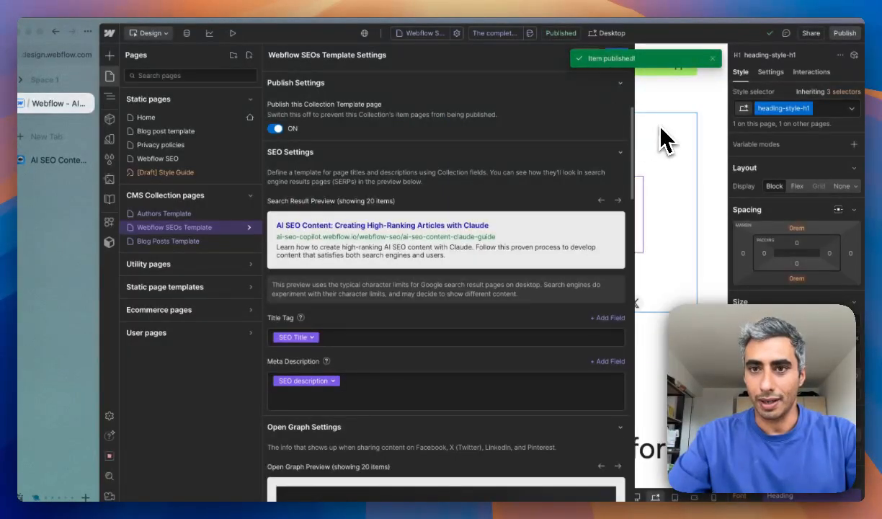
Step: Close the template settings and return from Content Optimisation to AI SEO copilot's analysis results overview
{"action": "left_click", "coordinate": [659, 139]}
{"action": "scroll", "coordinate": [468, 201], "scroll_direction": "up", "scroll_amount": 8}
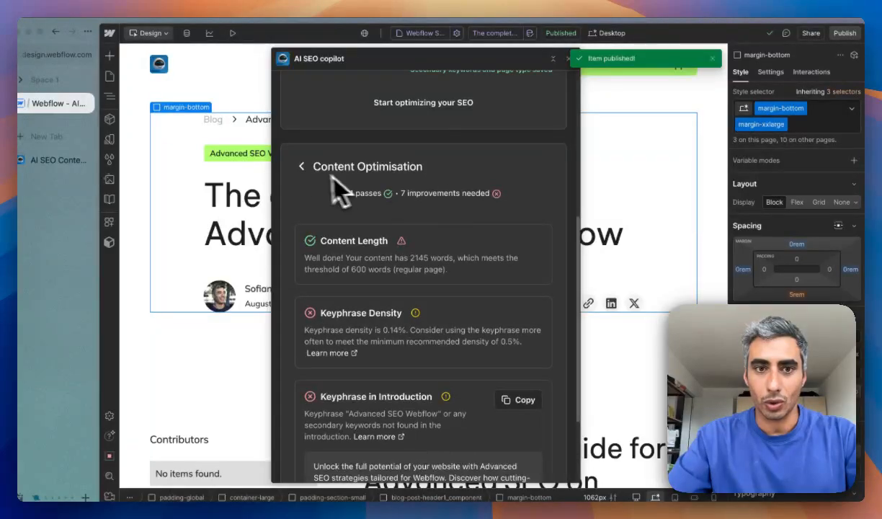
{"action": "scroll", "coordinate": [393, 216], "scroll_direction": "down", "scroll_amount": 2}
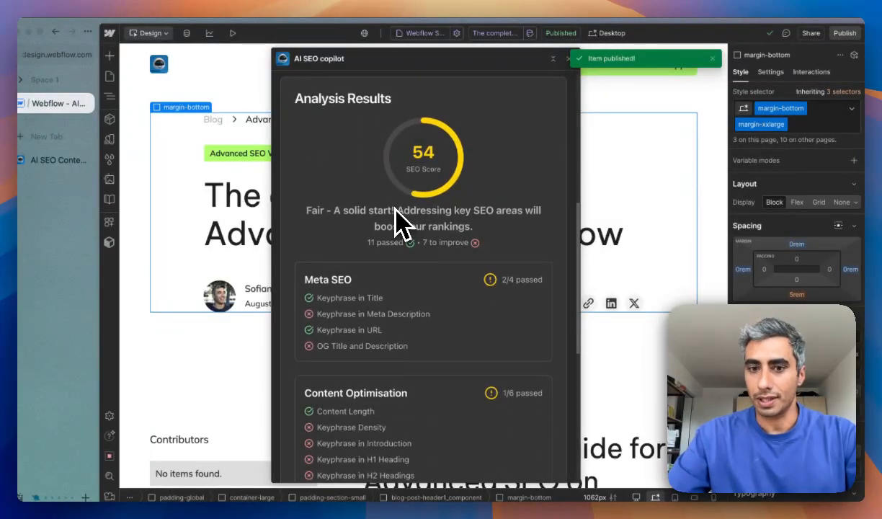